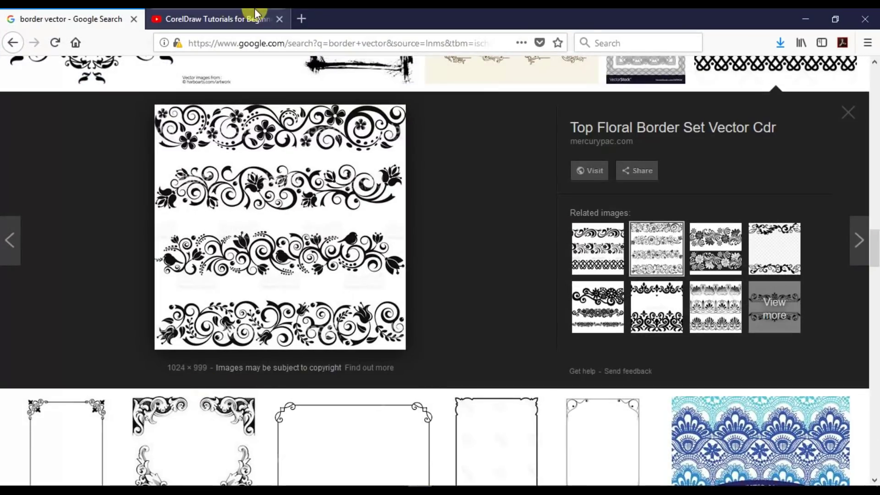
pyautogui.click(257, 18)
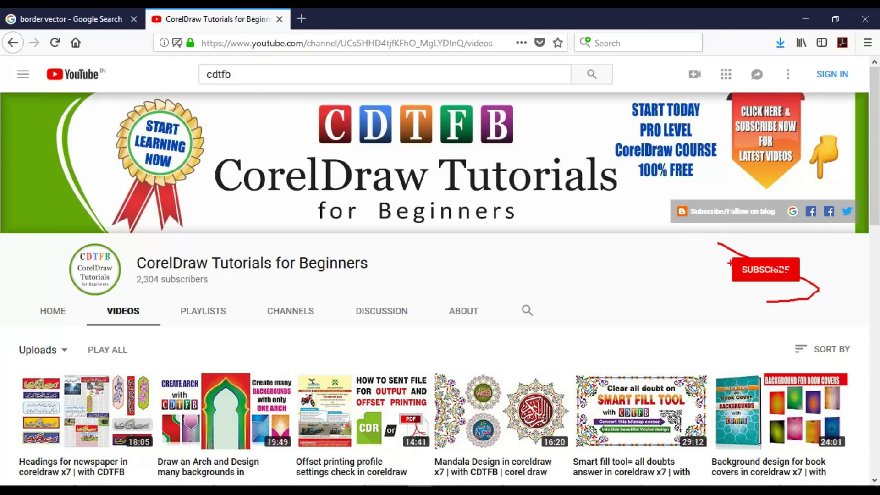
pyautogui.moveTo(719, 242); pyautogui.dragTo(819, 297)
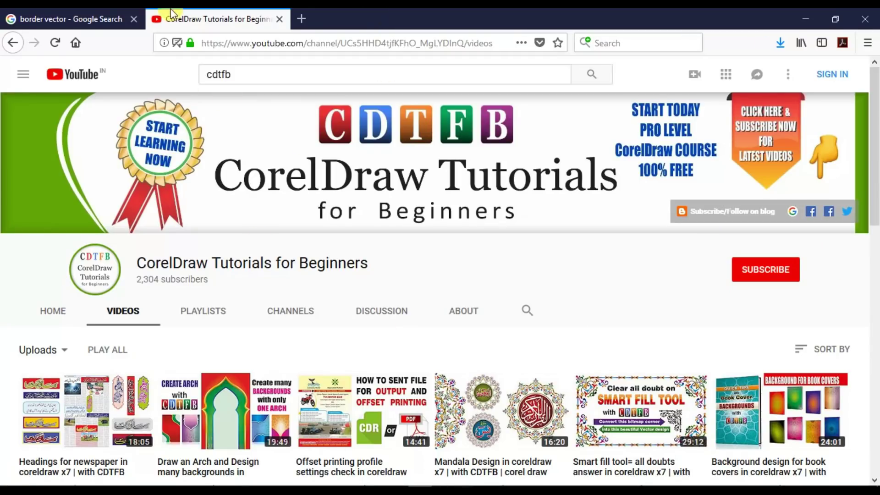
# - Browse the Google image results for "border vector" and open the preview of a floral border set
pyautogui.click(96, 23)
pyautogui.scroll(-5, 472, 379)
pyautogui.scroll(10, 384, 135)
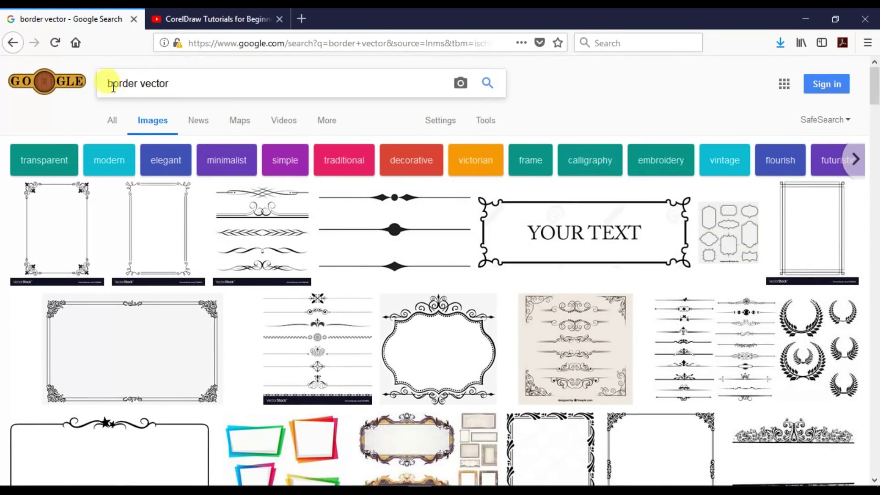
pyautogui.scroll(-10, 448, 168)
pyautogui.scroll(-5, 462, 160)
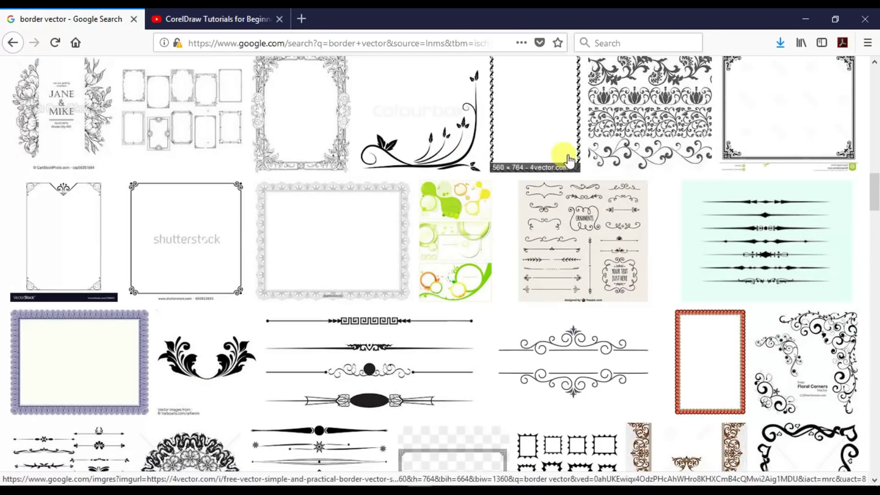
pyautogui.click(610, 142)
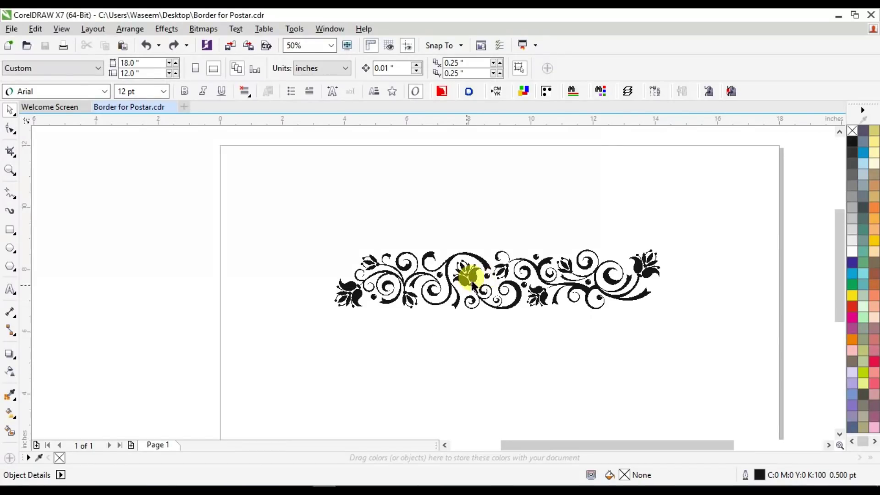
# - Switch to CorelDRAW, select the floral border bitmap and check its size and resolution in the Resample settings without changing them
pyautogui.click(472, 285)
pyautogui.press('F2')
pyautogui.moveTo(308, 215); pyautogui.dragTo(715, 343)
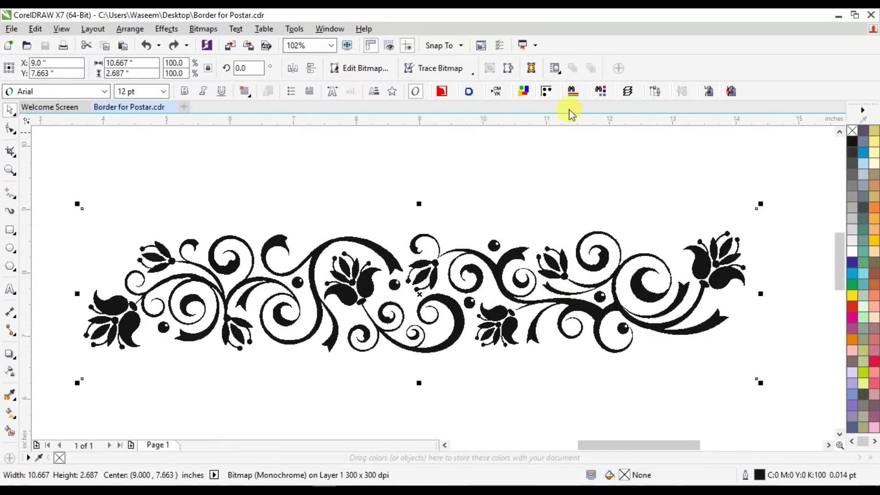
pyautogui.click(506, 68)
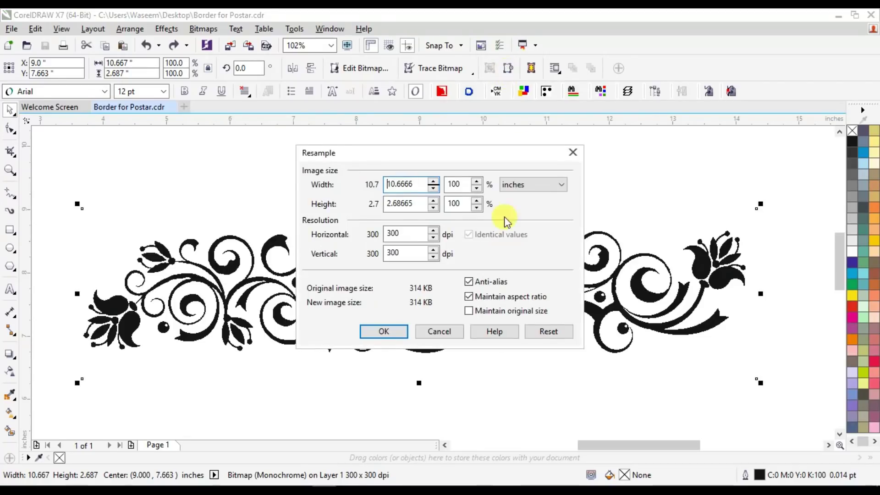
pyautogui.click(438, 329)
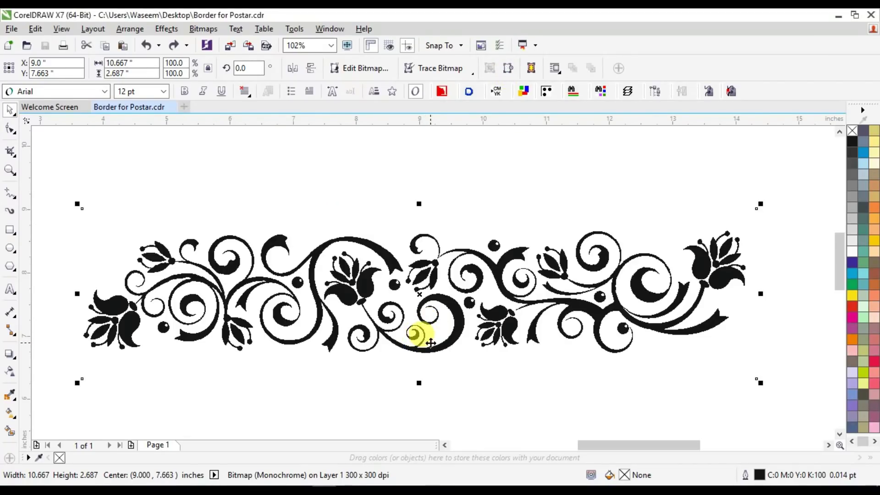
# - Start a Line Art outline trace of the floral border bitmap, reducing the bitmap size for tracing
pyautogui.click(419, 70)
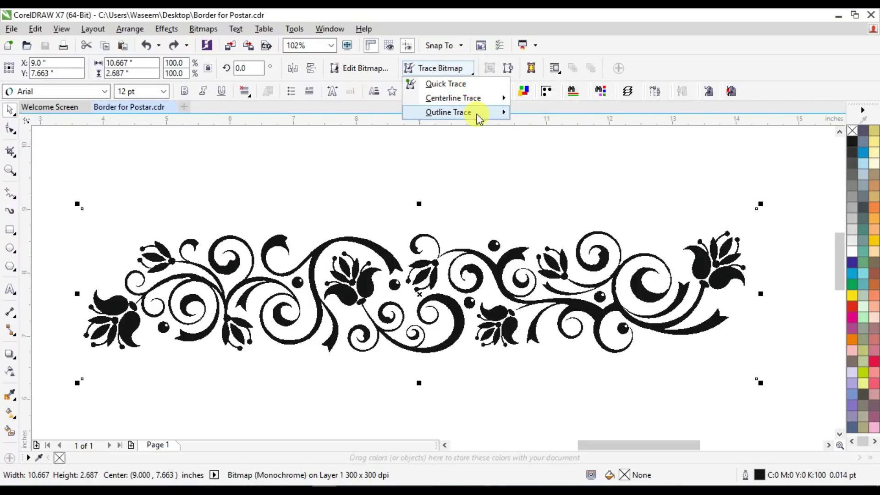
pyautogui.moveTo(477, 116)
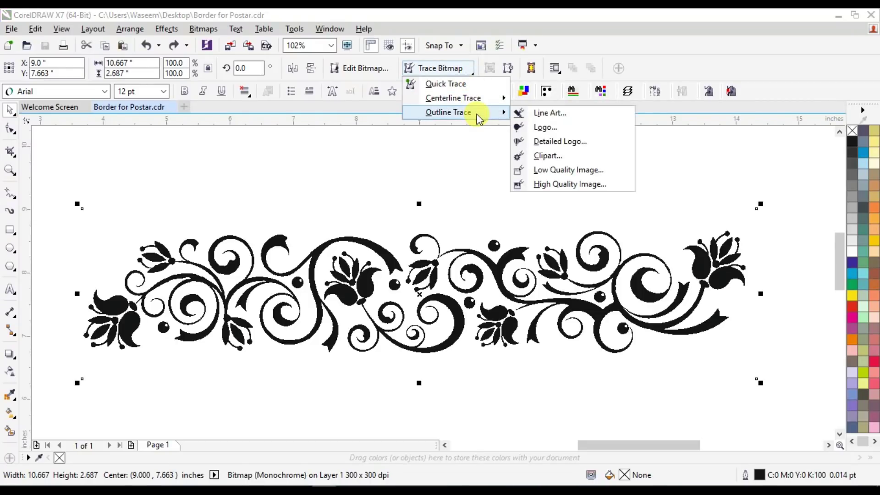
pyautogui.click(557, 114)
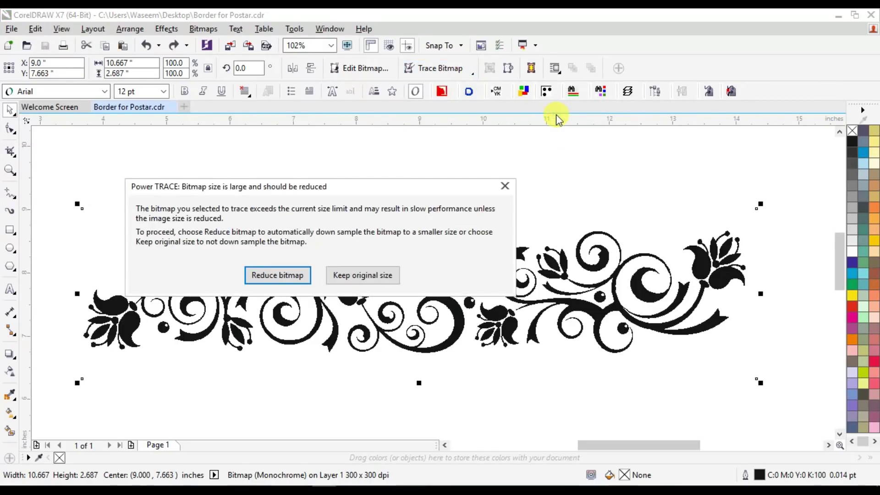
pyautogui.click(287, 275)
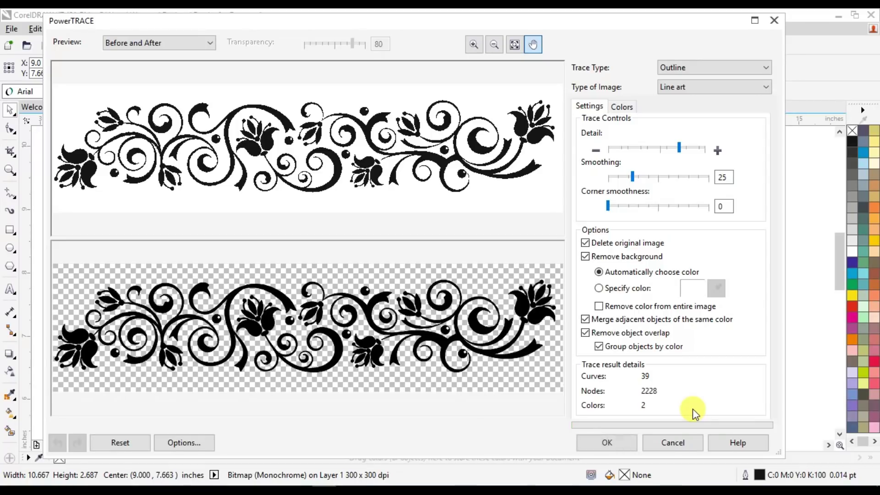
# - Raise the trace detail to near maximum, set smoothing to 10, remove the background color from the entire image, and apply the trace
pyautogui.scroll(1, 330, 158)
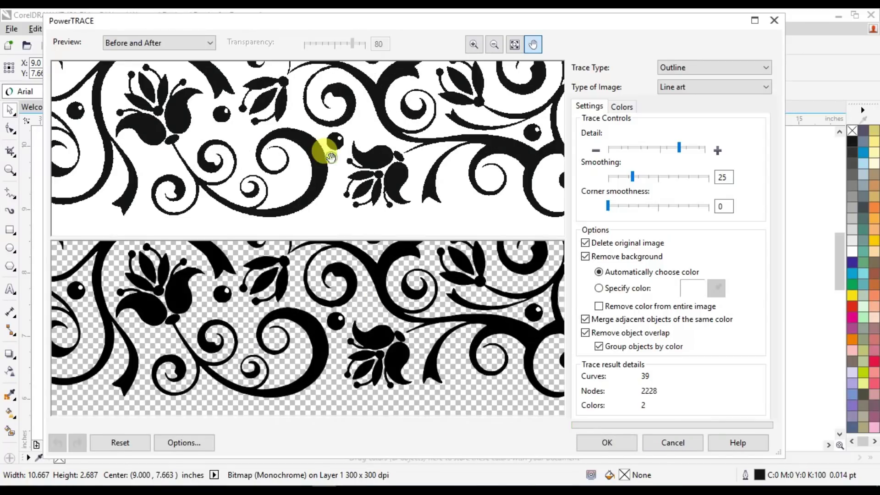
pyautogui.moveTo(348, 112); pyautogui.dragTo(357, 227)
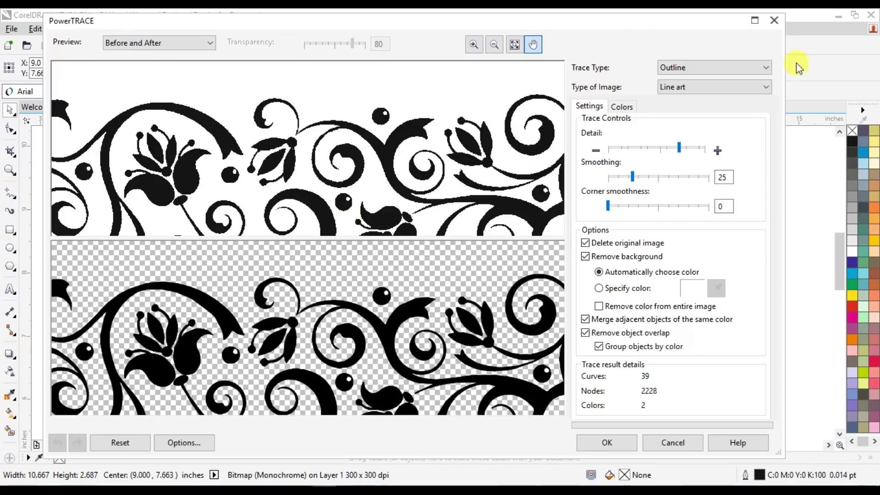
pyautogui.moveTo(687, 147); pyautogui.dragTo(702, 151)
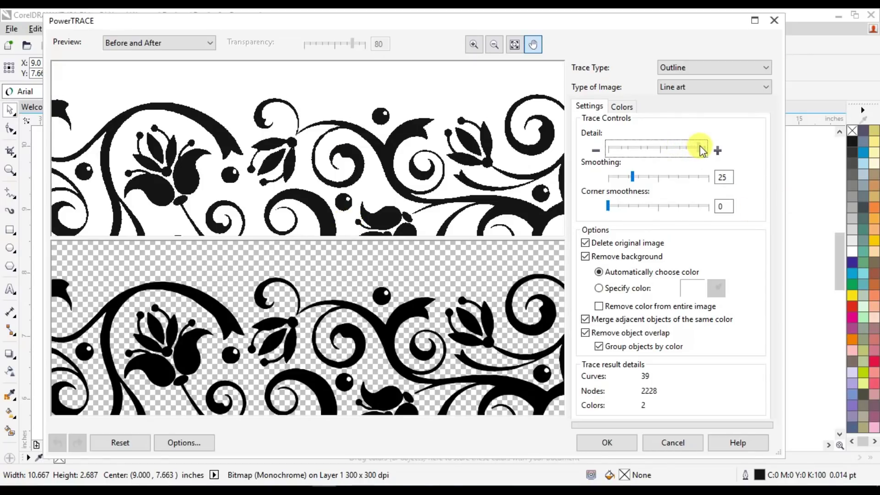
pyautogui.click(618, 178)
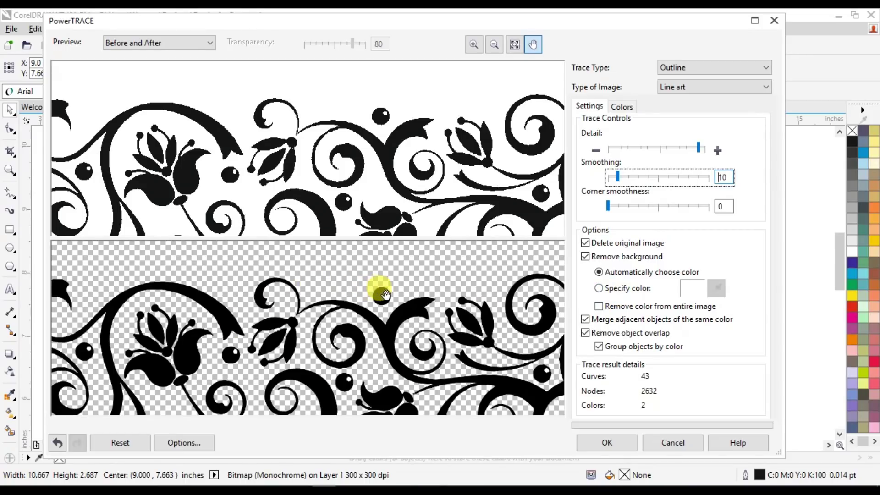
pyautogui.click(598, 306)
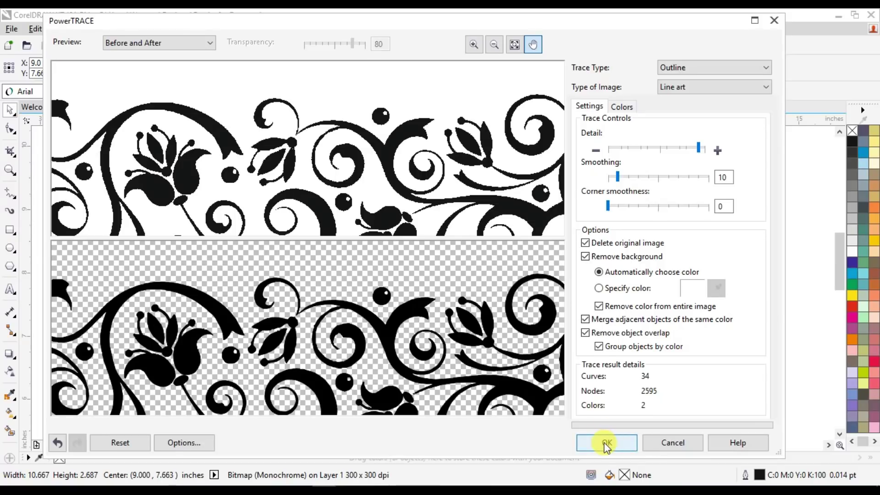
pyautogui.click(606, 444)
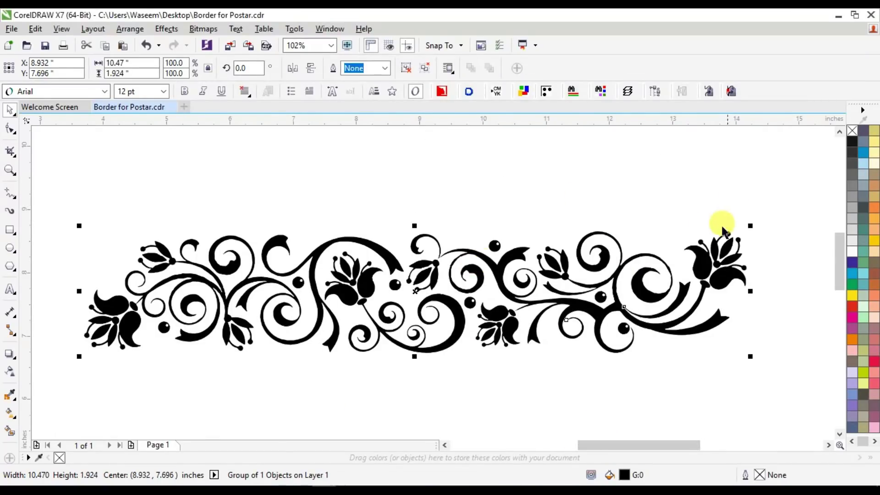
# - Try a cyan fill on the traced border, undo it and deselect the artwork
pyautogui.click(852, 274)
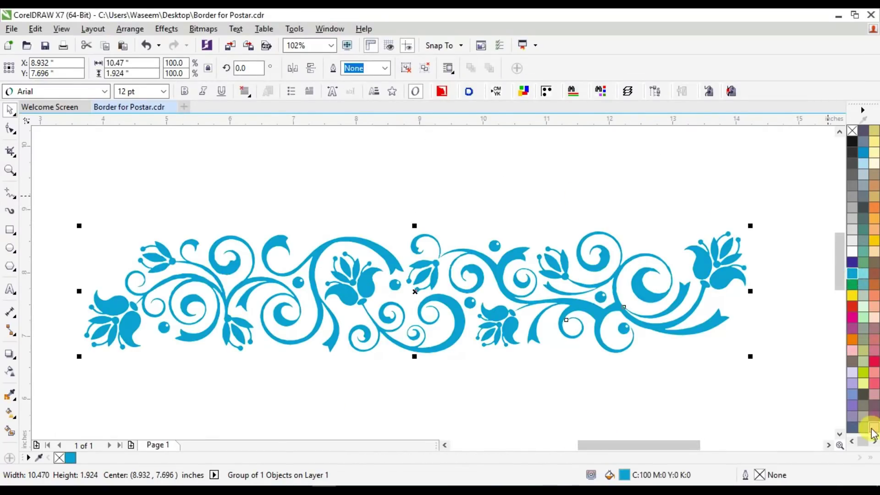
pyautogui.hotkey('ctrl', 'z')
pyautogui.click(591, 173)
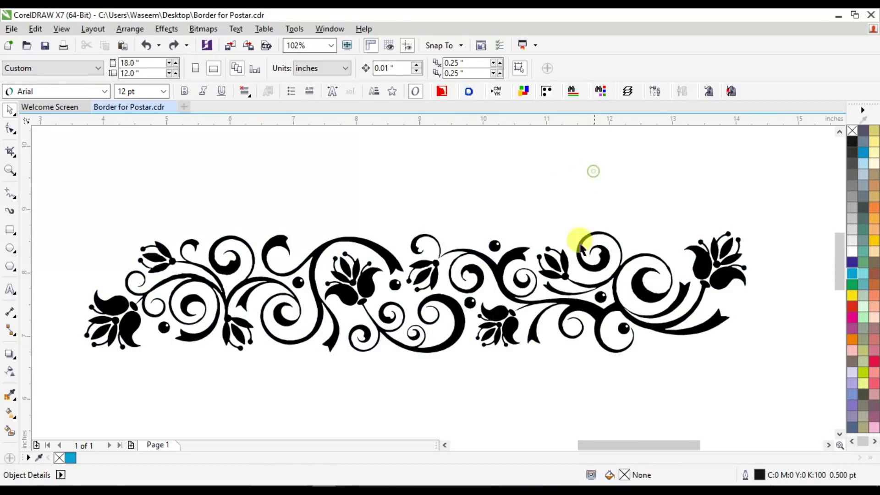
# - Select the traced floral border and ungroup its outer group
pyautogui.click(497, 252)
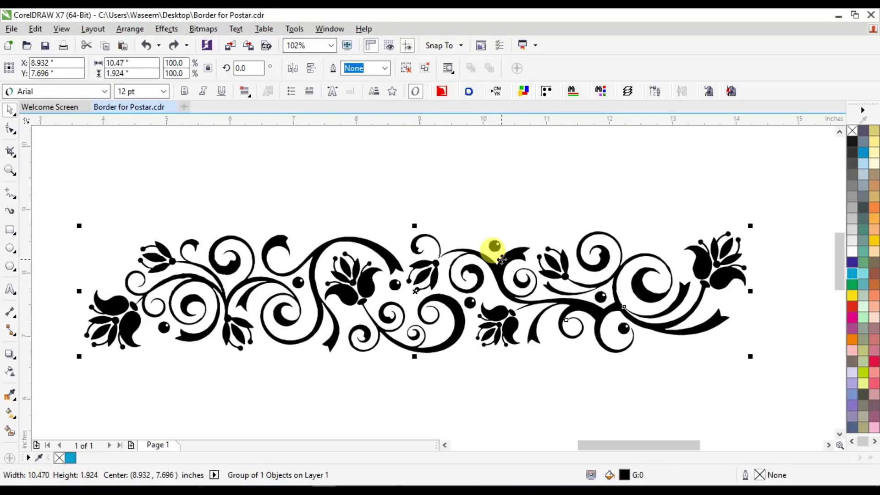
pyautogui.scroll(-1, 488, 353)
pyautogui.press('F2')
pyautogui.moveTo(247, 242); pyautogui.dragTo(689, 401)
pyautogui.click(546, 297)
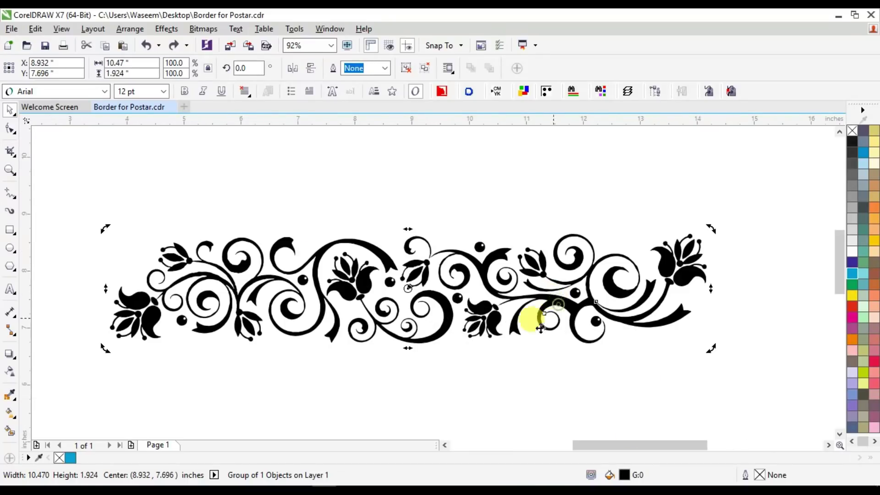
pyautogui.hotkey('ctrl', 'u')
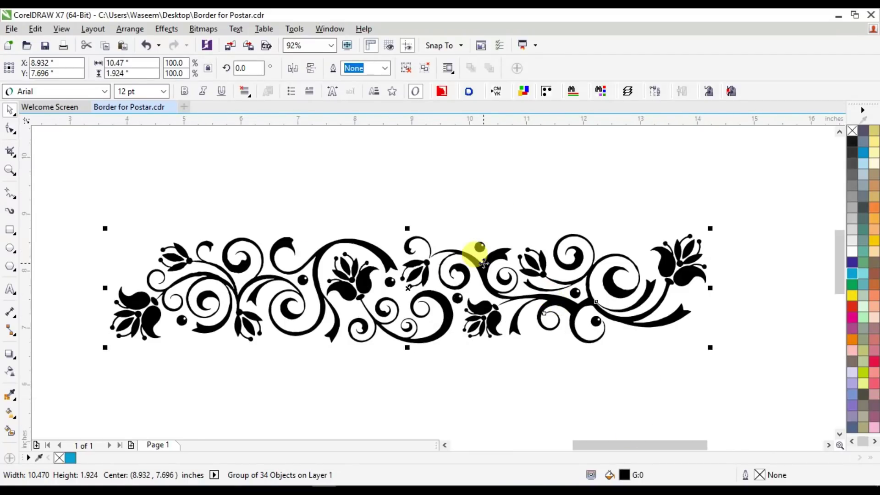
pyautogui.rightClick(484, 262)
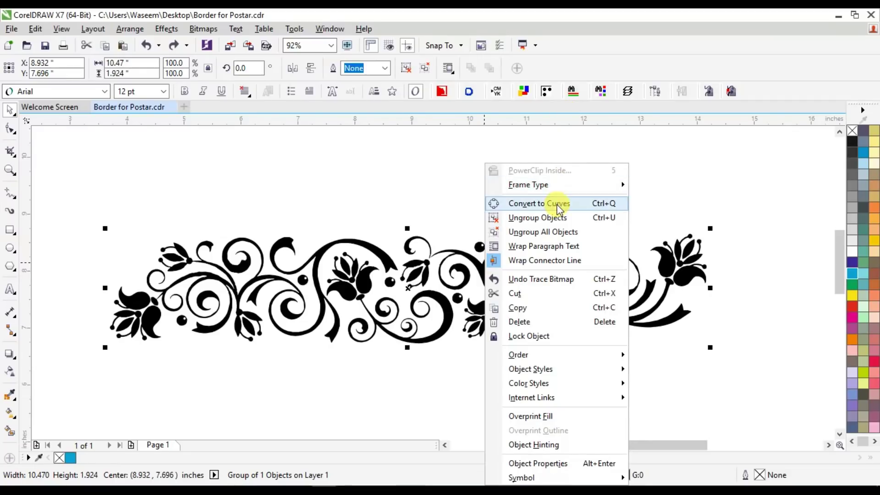
pyautogui.click(561, 218)
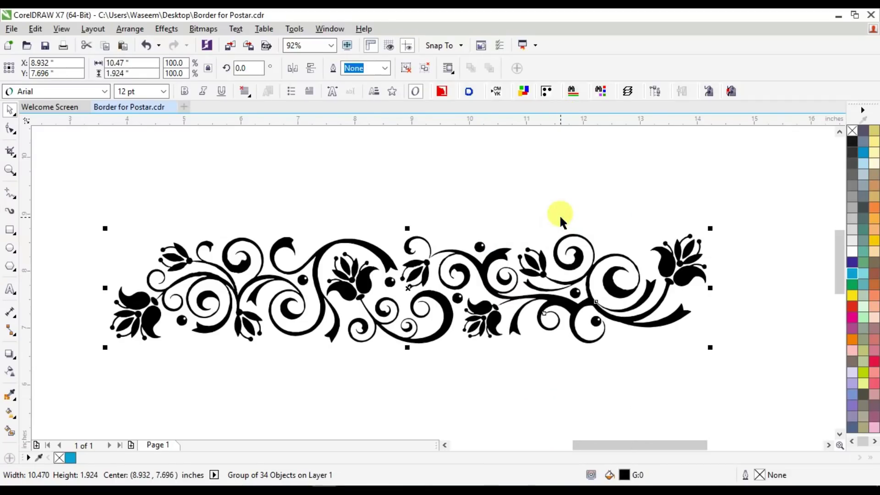
# - Try ungrouping all objects in the floral border, and undo the ungrouping
pyautogui.rightClick(559, 252)
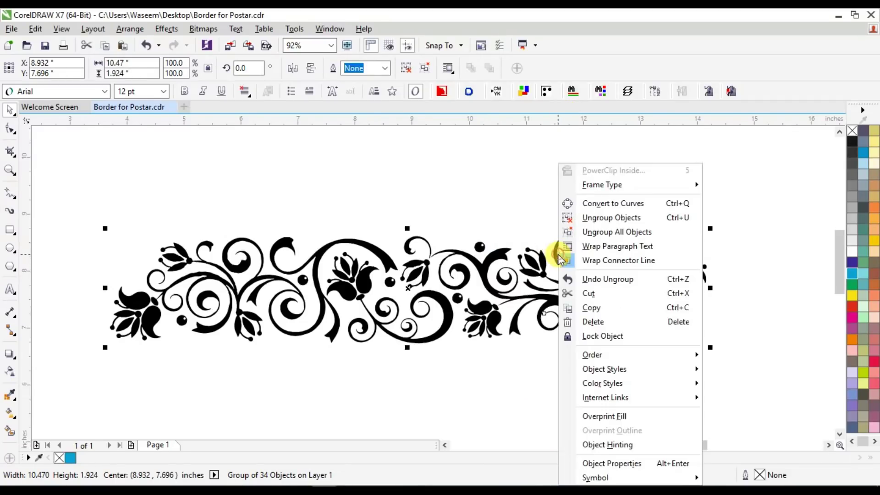
pyautogui.click(632, 233)
pyautogui.click(681, 198)
pyautogui.press('z')
pyautogui.moveTo(96, 187); pyautogui.dragTo(738, 390)
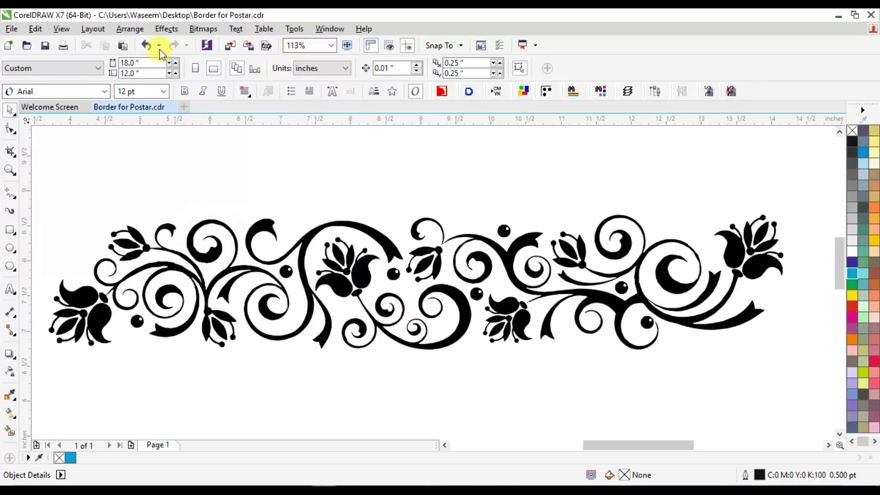
pyautogui.hotkey('ctrl', 'z')
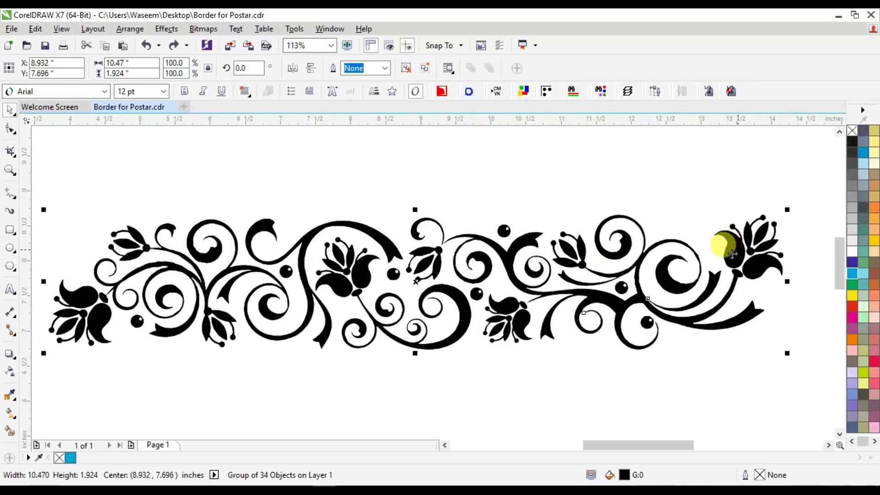
# - Use Smart Fill with green (#009933) to color the two large outer petals of the leftmost flower
pyautogui.click(11, 431)
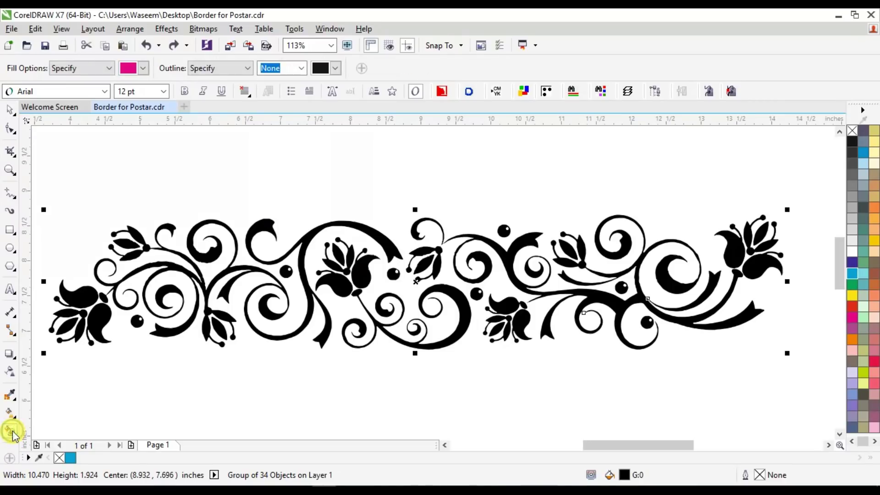
pyautogui.click(145, 68)
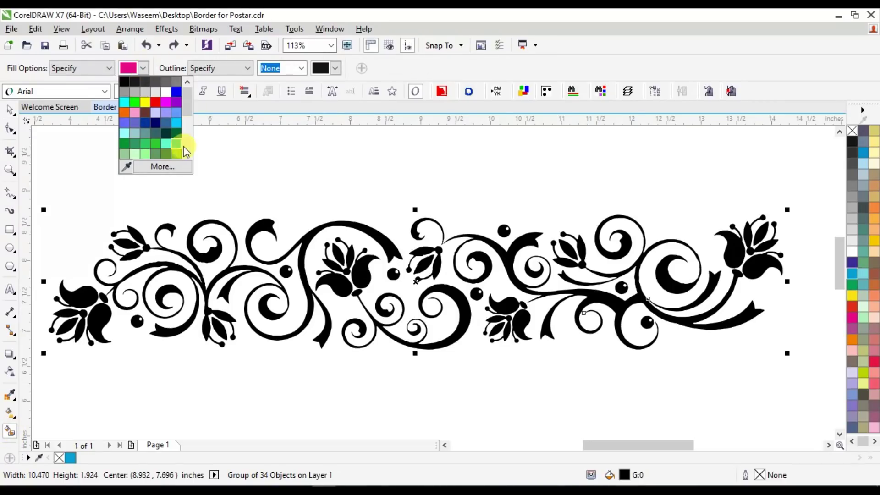
pyautogui.click(128, 145)
pyautogui.click(84, 299)
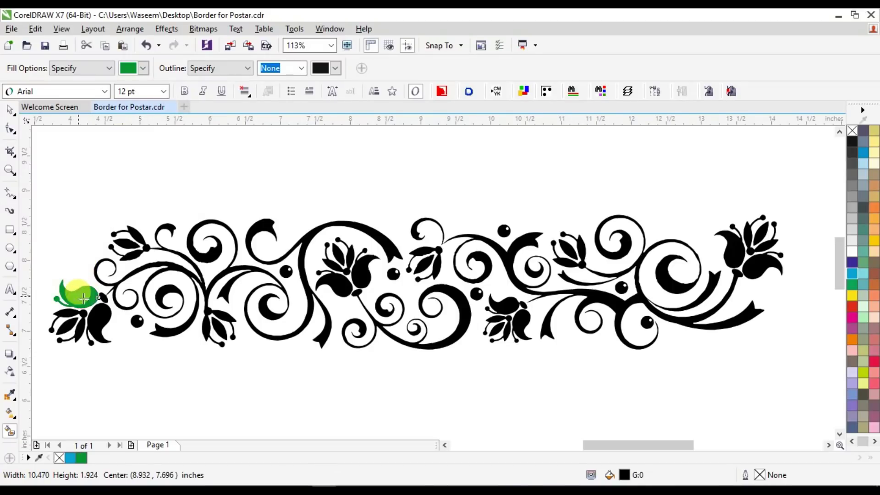
pyautogui.click(98, 321)
# - Try an orange (#FF9933) Smart Fill on the leftmost flower's inner petals and stamens, and undo it
pyautogui.press('z')
pyautogui.moveTo(40, 185); pyautogui.dragTo(349, 373)
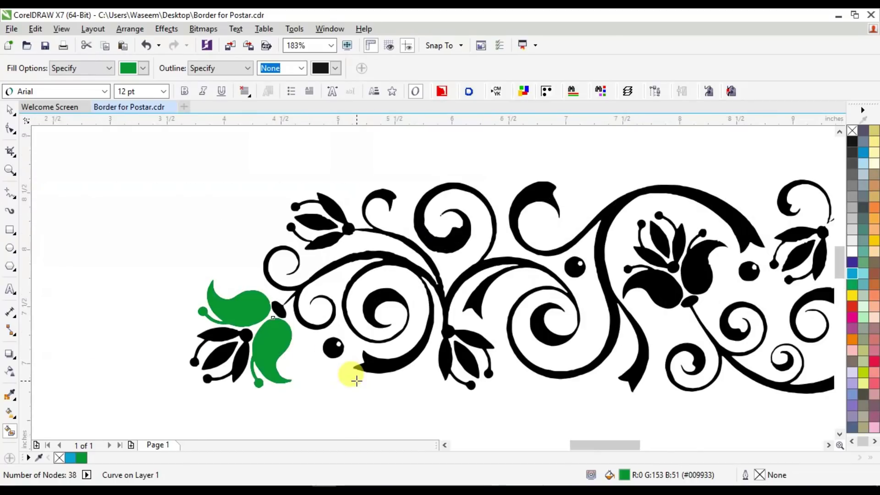
pyautogui.click(142, 69)
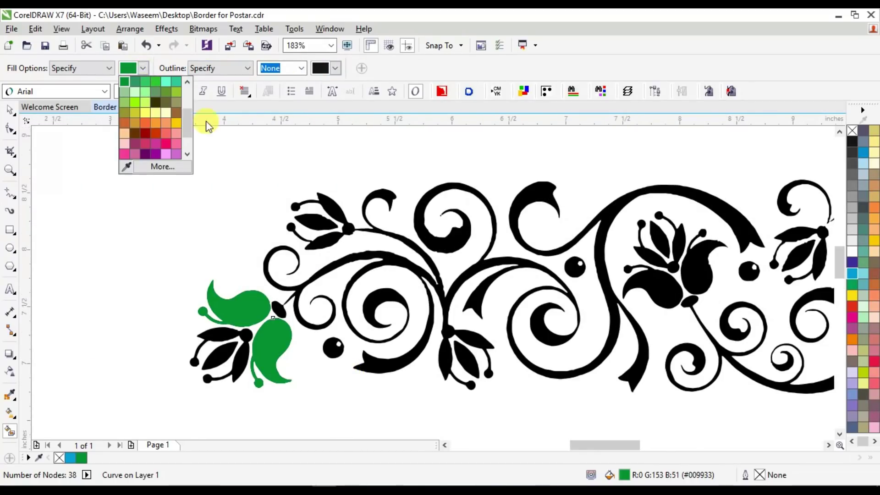
pyautogui.click(158, 127)
pyautogui.click(237, 360)
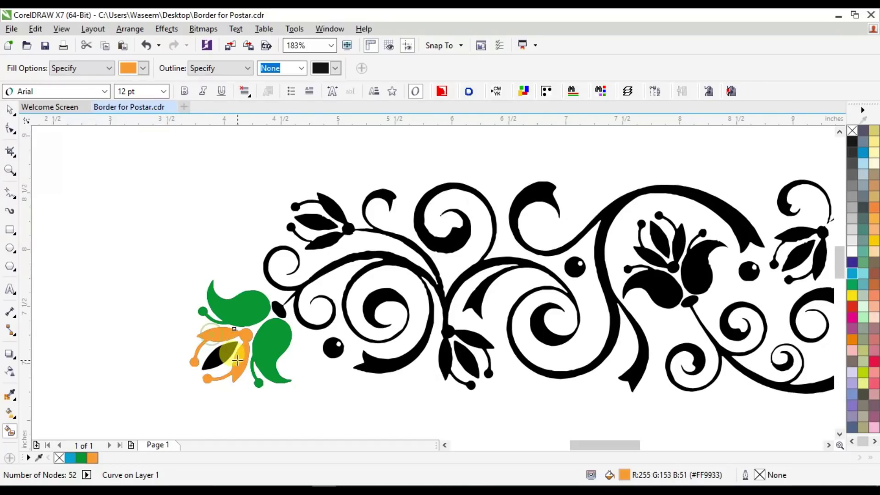
pyautogui.hotkey('ctrl', 'z')
# - Use Smart Fill with pink (#FF0066) to color the leftmost flower's inner petals and stamens
pyautogui.click(143, 68)
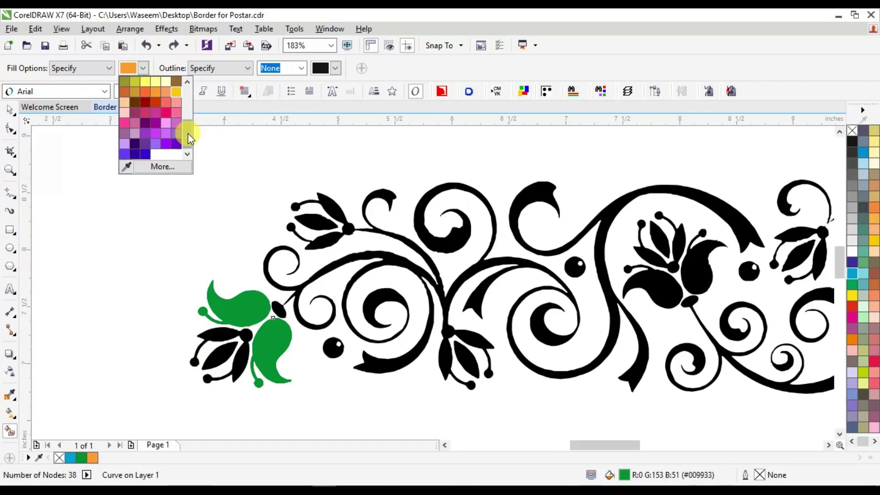
pyautogui.scroll(-2, 191, 130)
pyautogui.moveTo(191, 128); pyautogui.dragTo(192, 137)
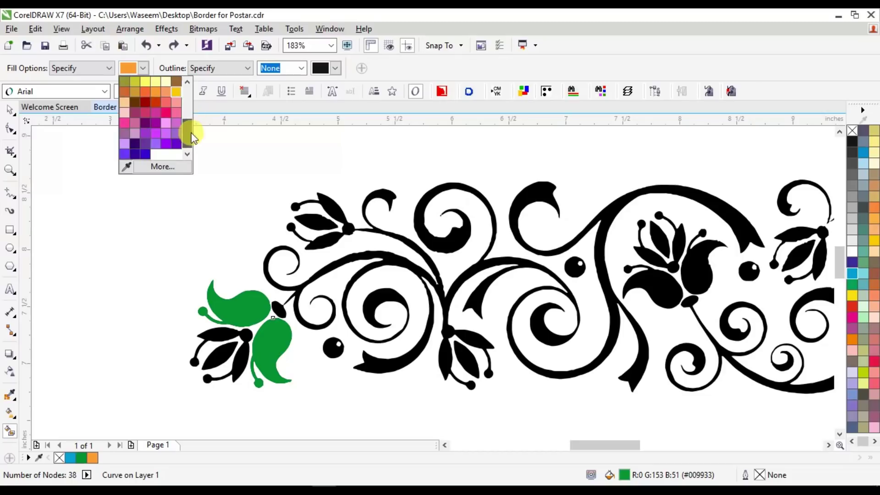
pyautogui.click(168, 126)
pyautogui.click(217, 337)
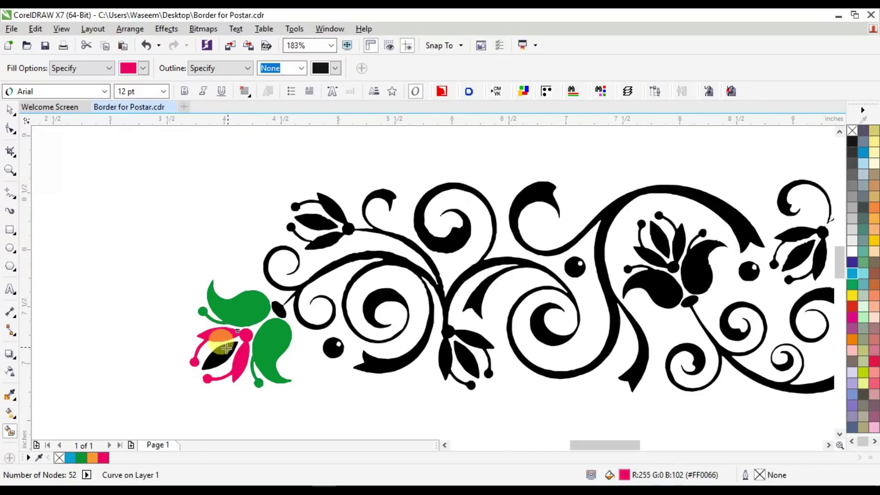
# - Smart Fill the center petal of the leftmost flower and of the next three flowers along the border with blue (#3300CC)
pyautogui.click(144, 68)
pyautogui.scroll(3, 191, 120)
pyautogui.scroll(-3, 193, 114)
pyautogui.click(145, 154)
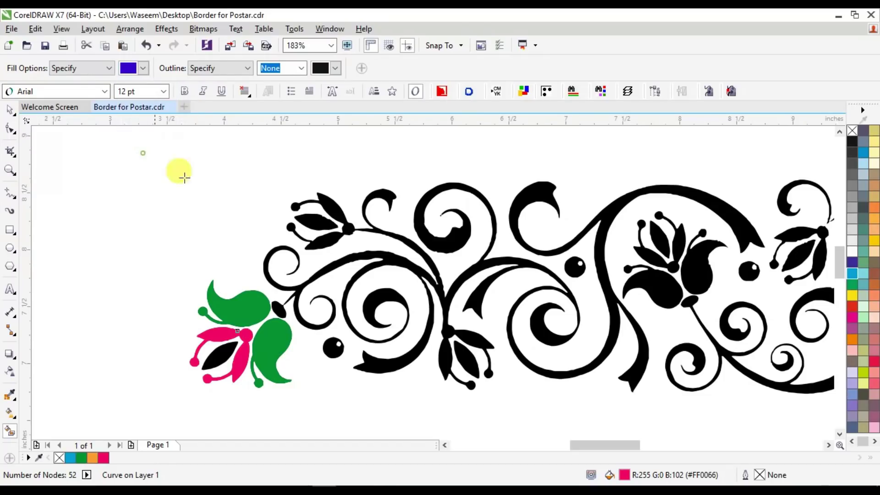
pyautogui.click(218, 353)
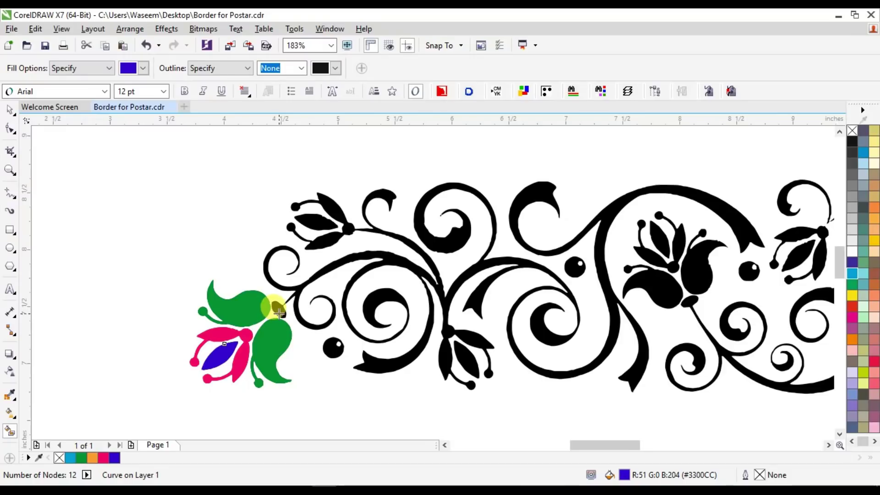
pyautogui.click(318, 223)
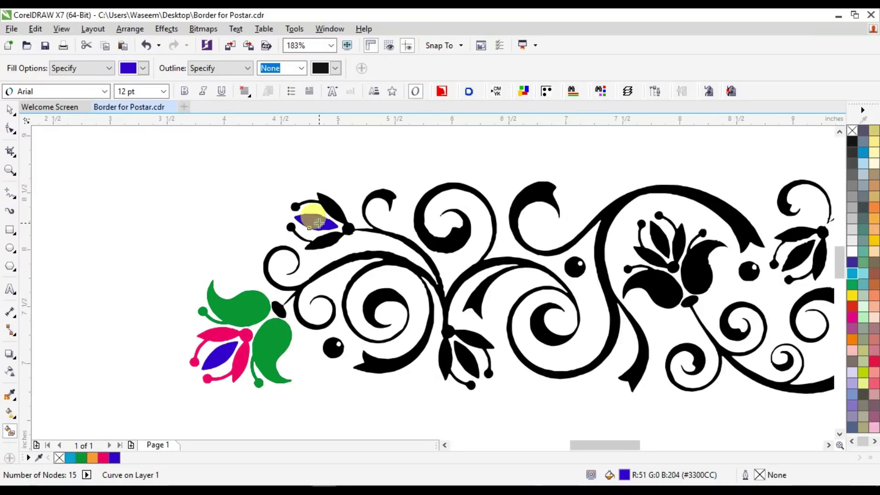
pyautogui.click(468, 358)
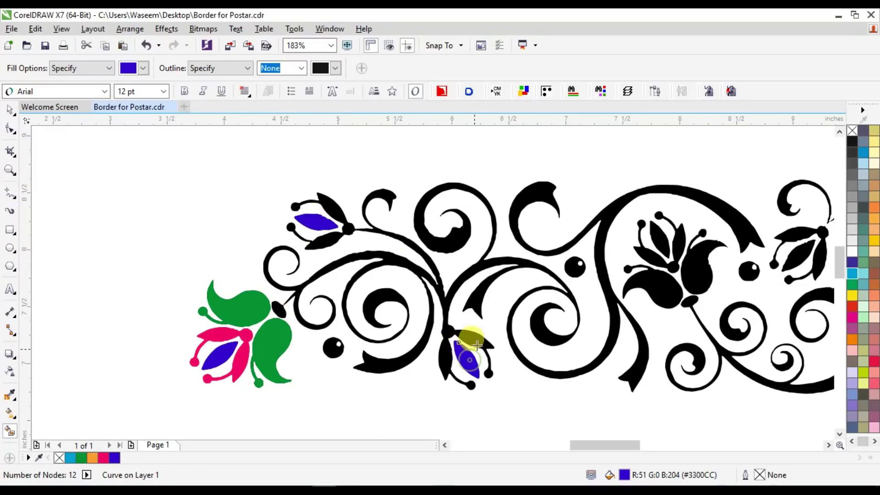
pyautogui.click(668, 243)
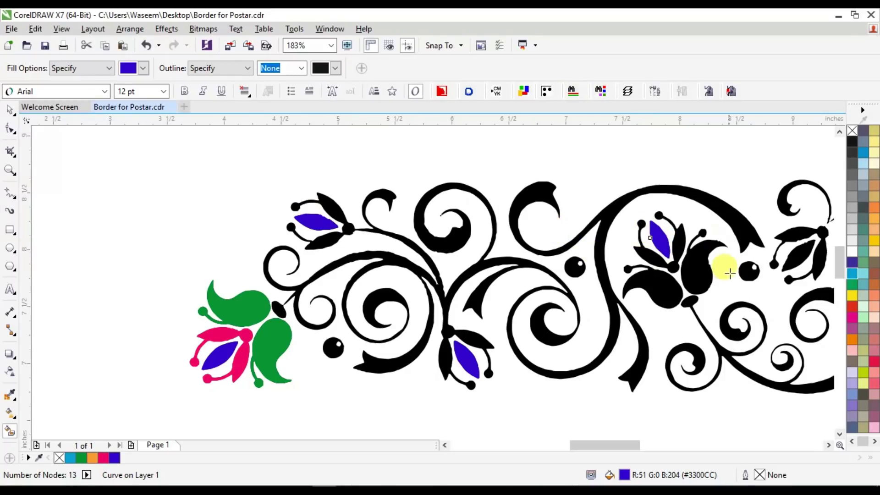
# - Switch the Smart Fill color to pink (#FF0066), try it on the upper-left flower's outer petals, and undo that fill
pyautogui.press('space')
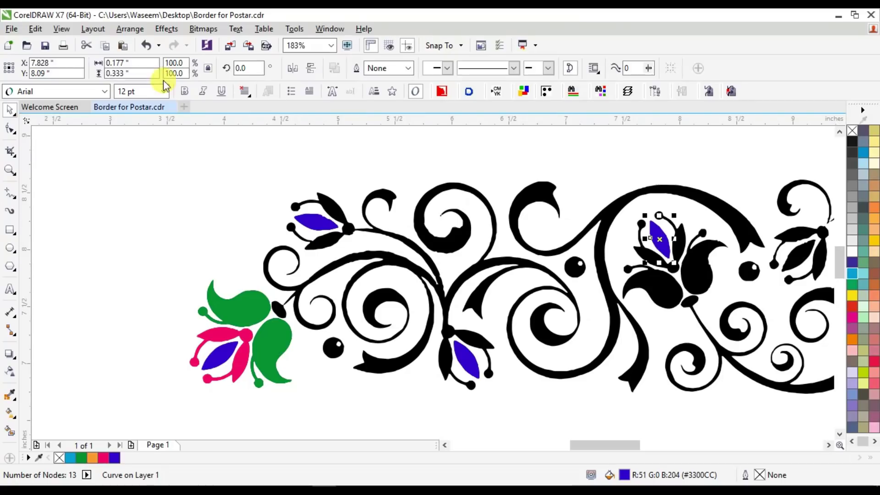
pyautogui.press('space')
pyautogui.click(146, 69)
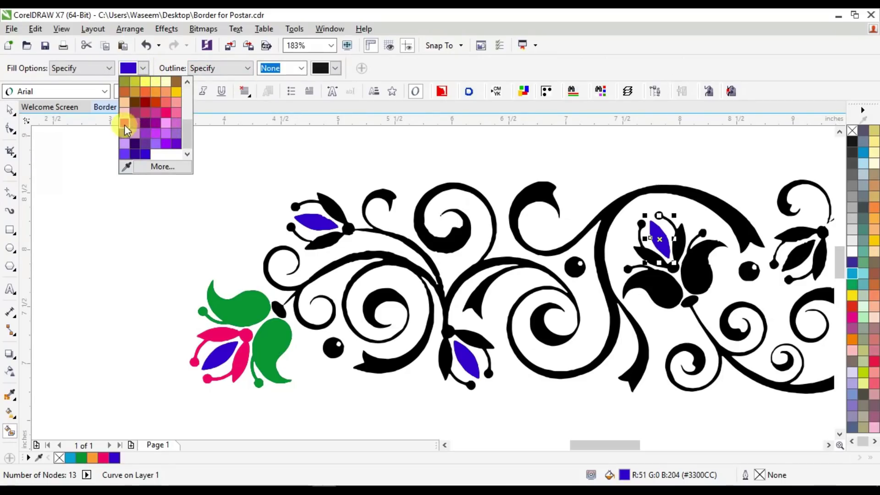
pyautogui.click(166, 113)
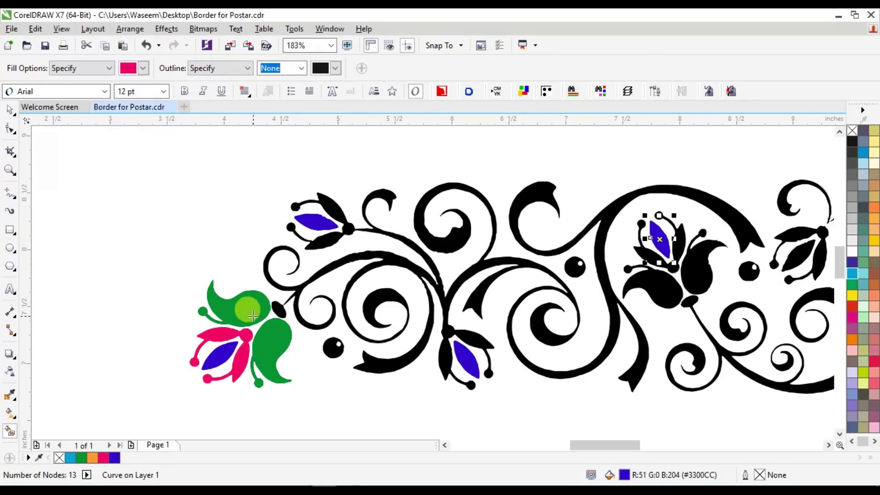
pyautogui.click(329, 208)
pyautogui.hotkey('ctrl', 'z')
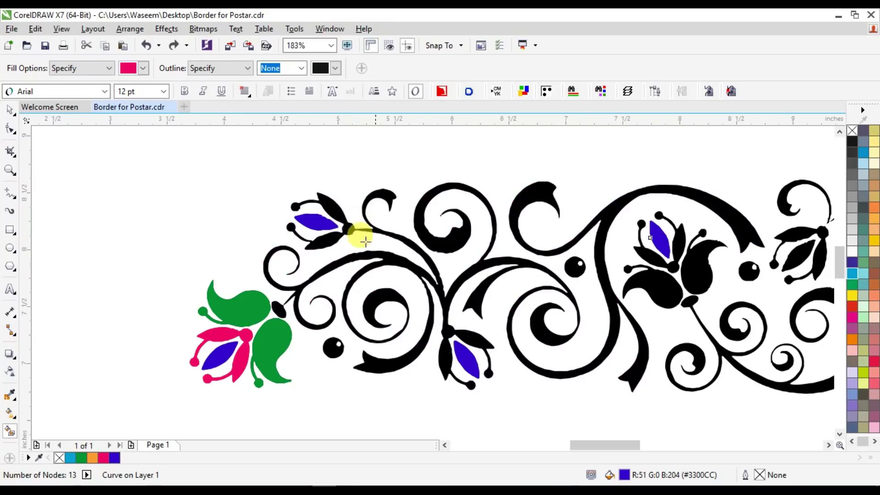
# - Draw a dividing line about 0.09 in long across the stem just behind the upper-left flower's base with the 2-Point Line tool
pyautogui.moveTo(226, 188)
pyautogui.mouseDown()
pyautogui.moveTo(416, 364)
pyautogui.moveTo(439, 401)
pyautogui.mouseUp()
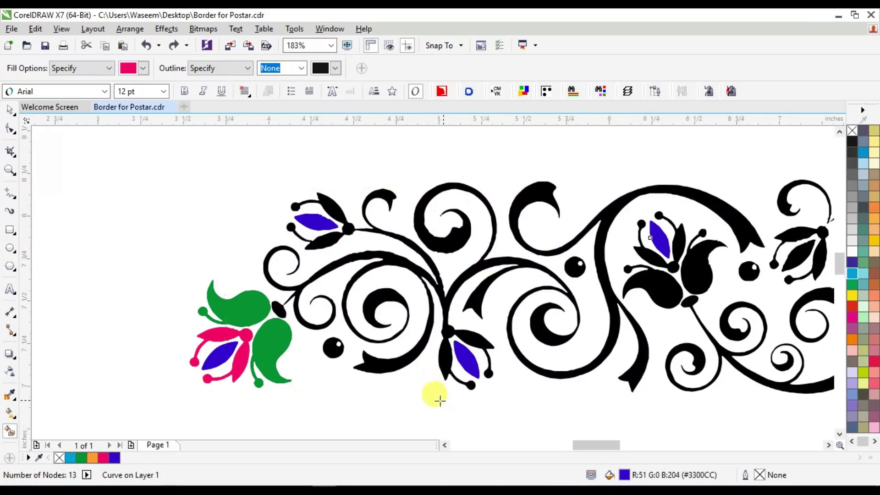
pyautogui.scroll(1, 439, 401)
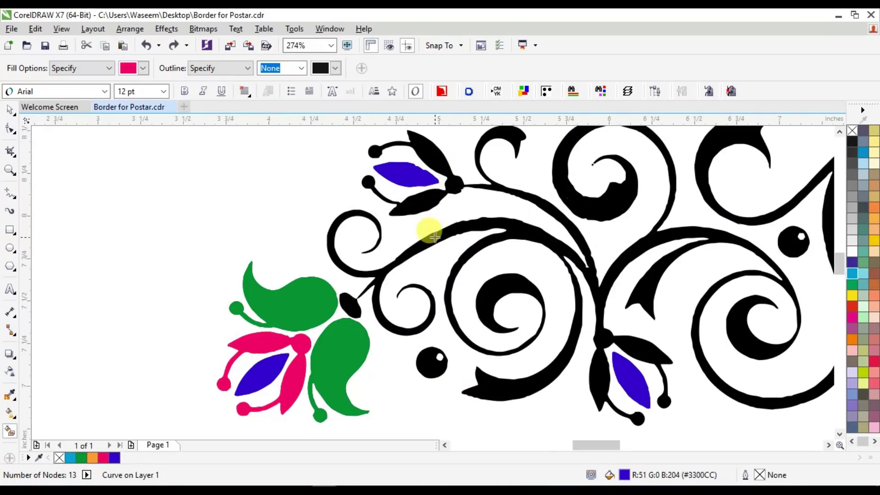
pyautogui.click(10, 192)
pyautogui.click(46, 208)
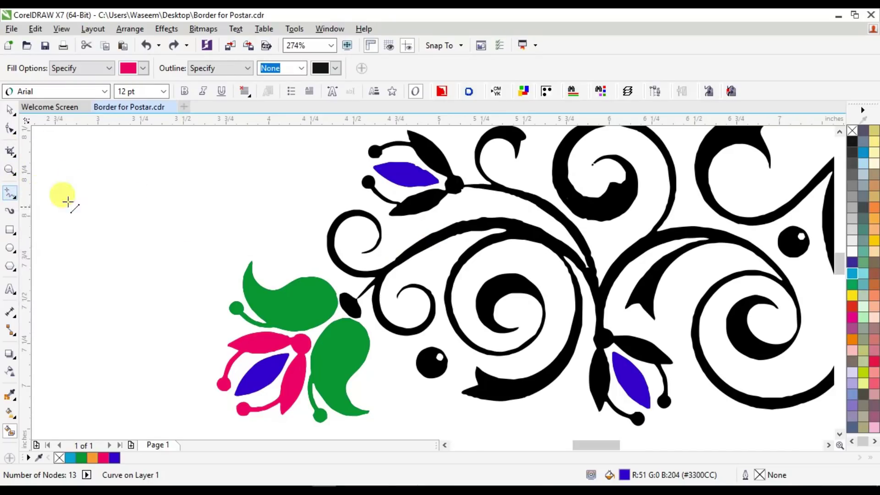
pyautogui.scroll(3, 456, 184)
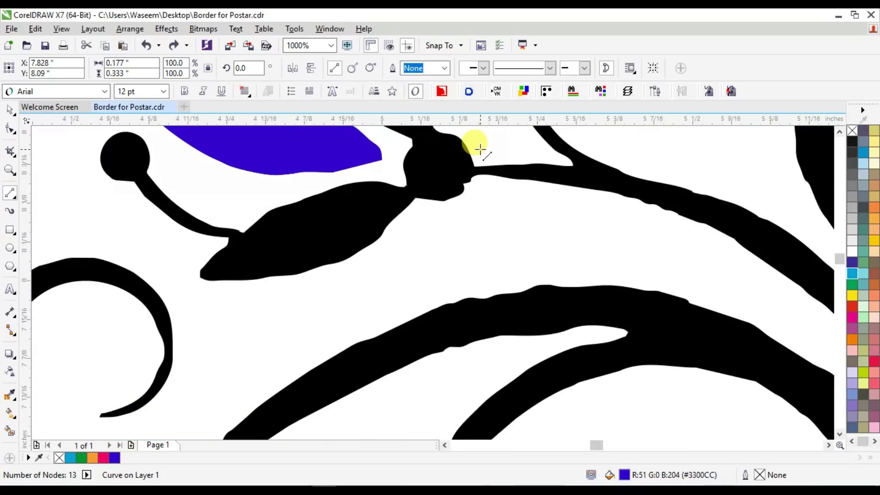
pyautogui.moveTo(478, 151); pyautogui.dragTo(467, 198)
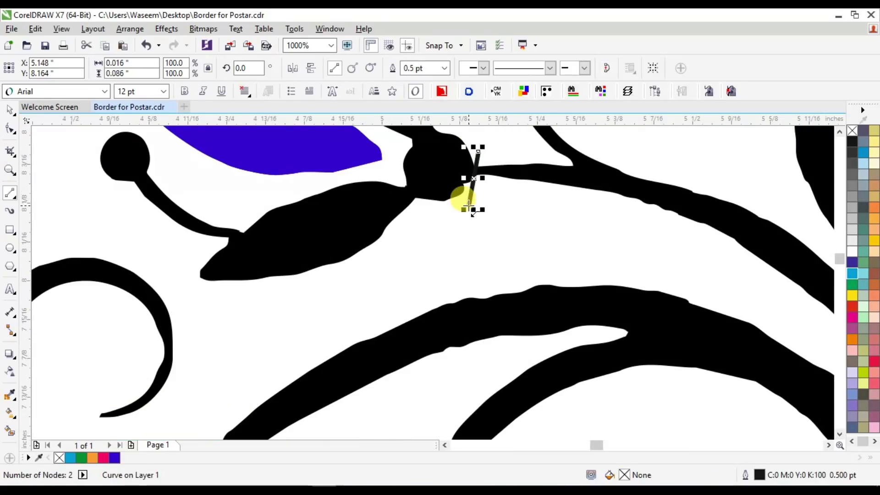
# - Smart Fill the outer petals and stamens of the upper-left flower with pink (#FF0066), up to the dividing line
pyautogui.scroll(-2, 466, 198)
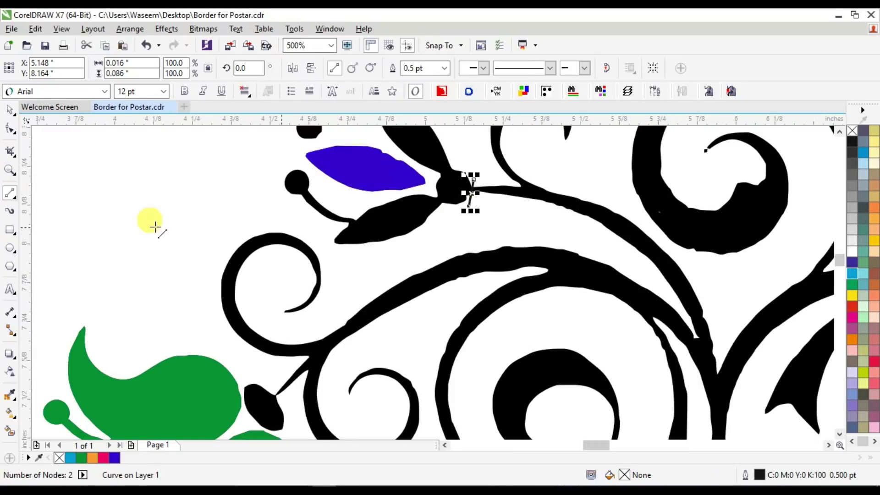
pyautogui.click(10, 430)
pyautogui.click(429, 146)
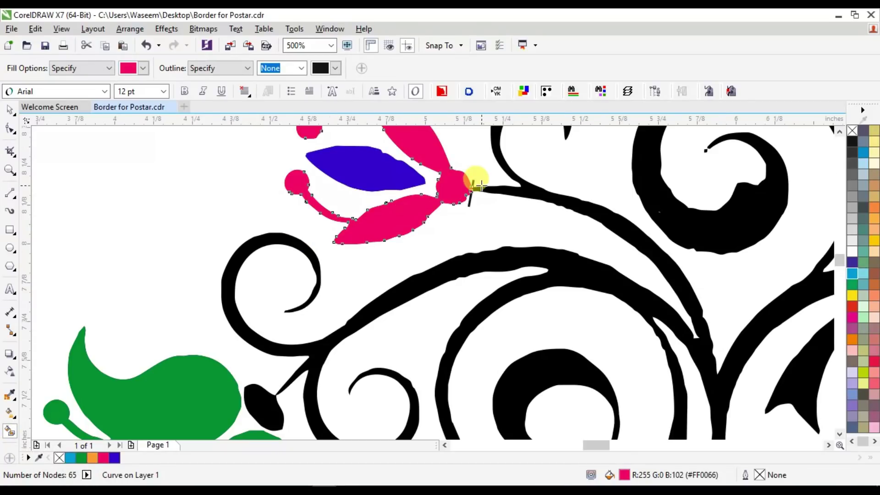
pyautogui.scroll(-2, 472, 181)
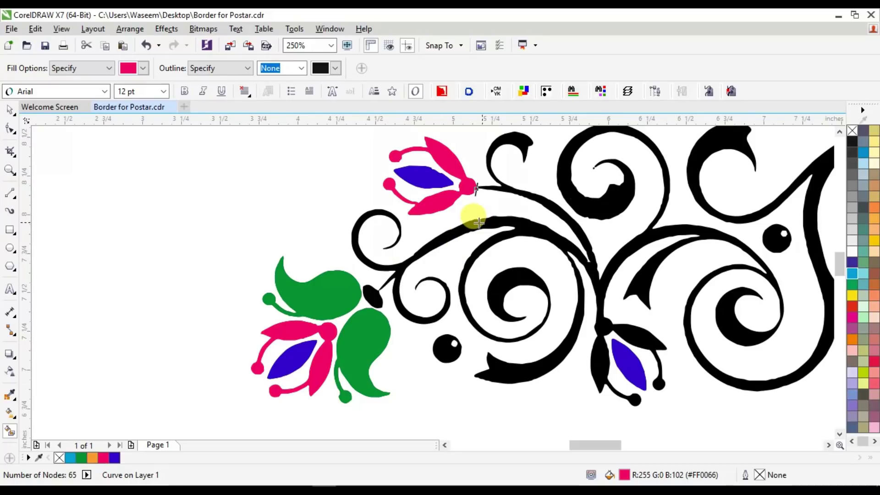
pyautogui.click(437, 212)
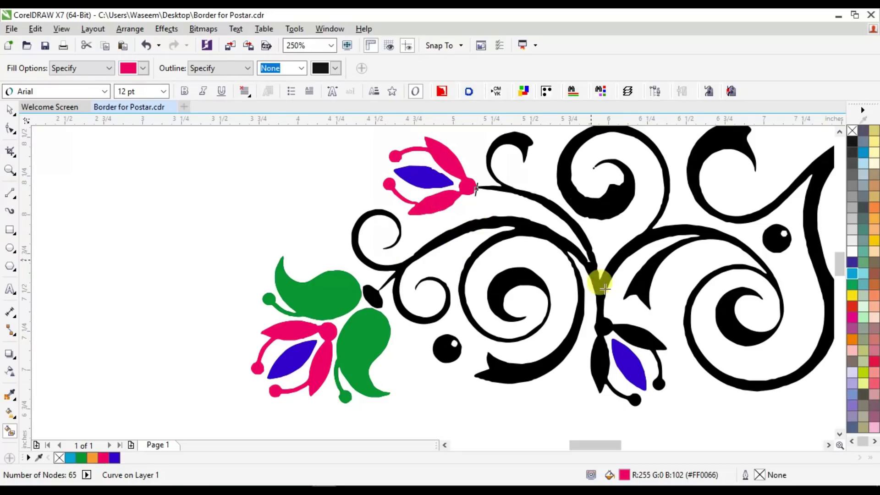
# - Draw a dividing line about 0.16 in long across the stem just above the small downward-hanging flower
pyautogui.scroll(1, 637, 357)
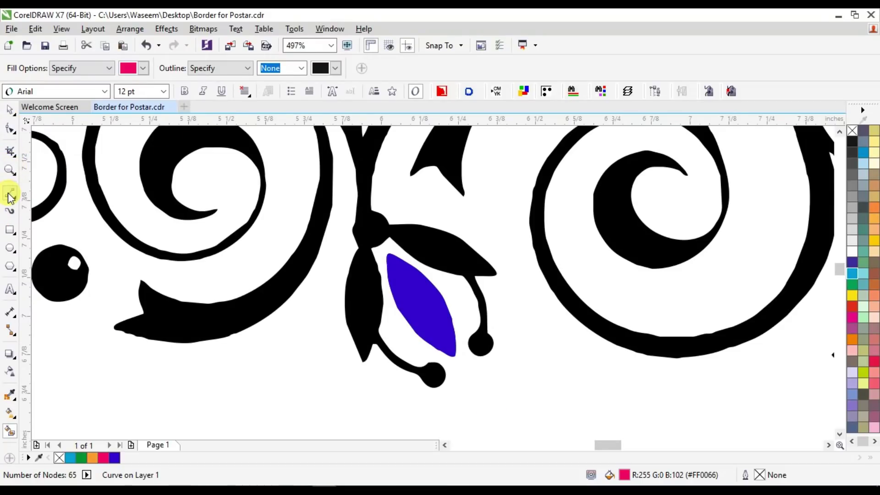
pyautogui.click(11, 195)
pyautogui.click(351, 217)
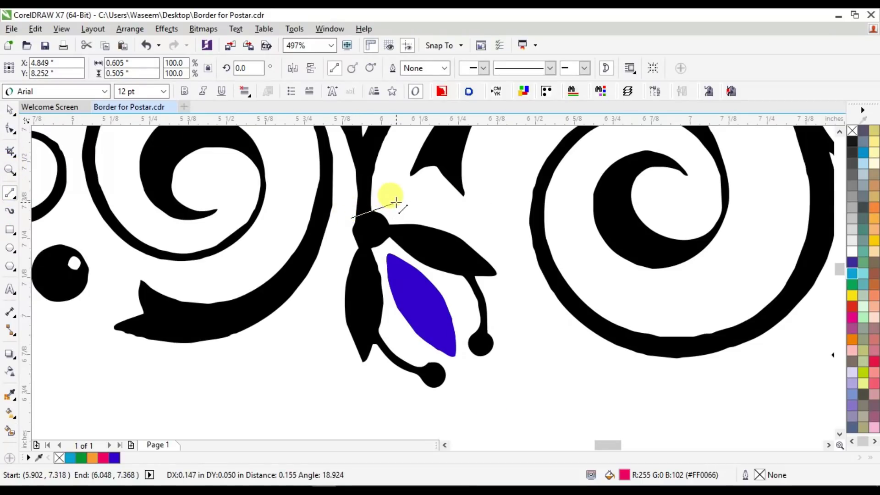
pyautogui.click(396, 202)
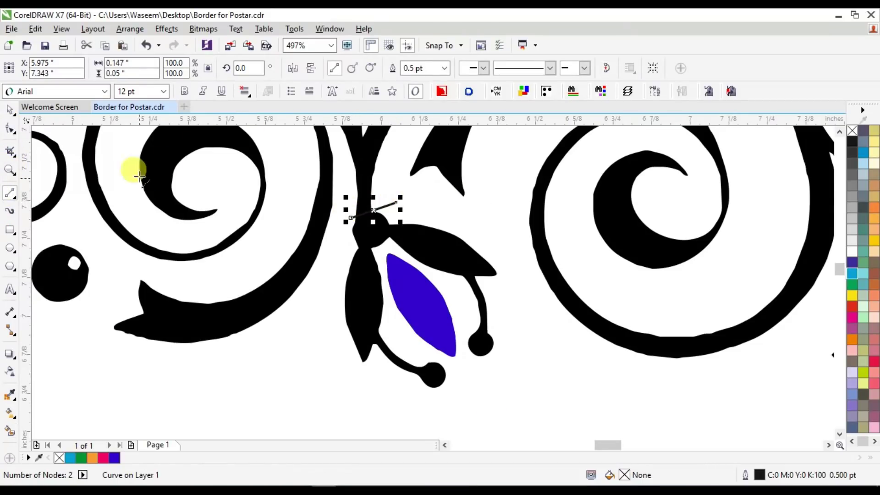
# - Smart Fill the downward-hanging flower's outer petals and stamens with pink (#FF0066), and delete its dividing line
pyautogui.click(11, 431)
pyautogui.click(429, 240)
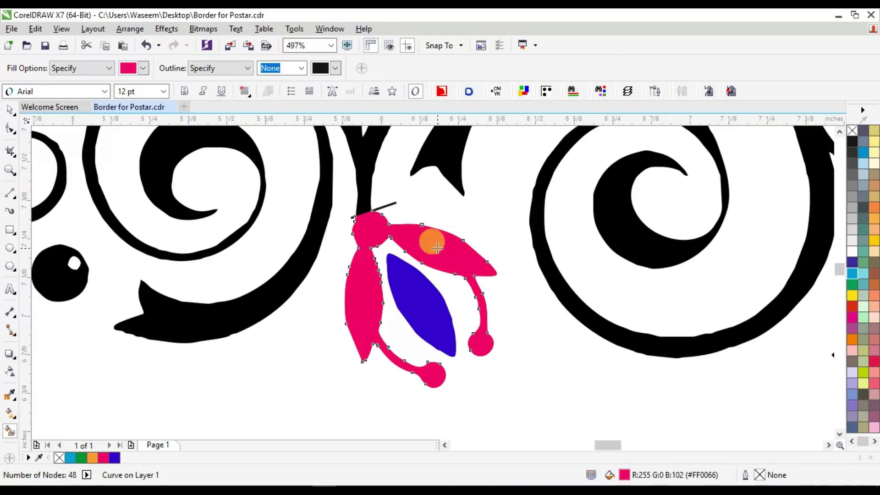
pyautogui.press('space')
pyautogui.click(386, 205)
pyautogui.press('Delete')
# - Smart Fill the inner petals and stamens around the blue center of the large mid-border flower with pink (#FF0066)
pyautogui.scroll(-2, 450, 210)
pyautogui.press('F2')
pyautogui.moveTo(347, 271); pyautogui.dragTo(705, 86)
pyautogui.press('F2')
pyautogui.moveTo(446, 183); pyautogui.dragTo(621, 326)
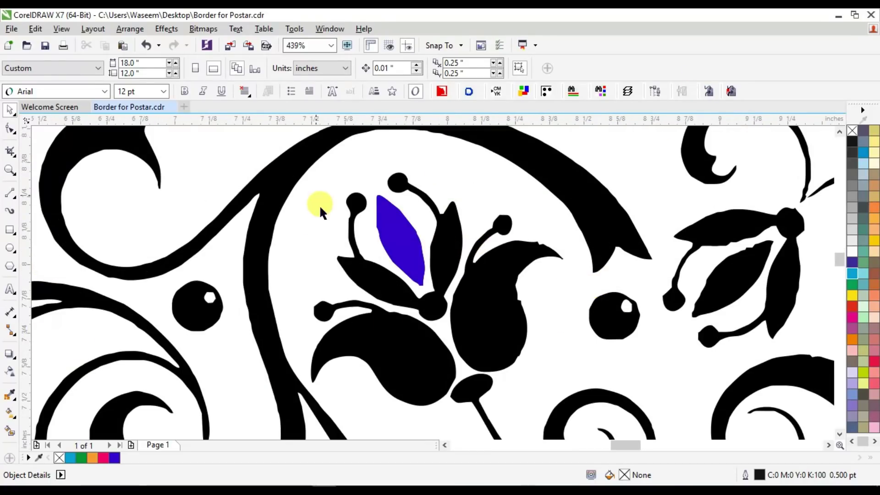
pyautogui.press('space')
pyautogui.click(443, 237)
pyautogui.press('space')
# - Smart Fill the pink (#FF0066) petals and stamens of the next two flowers along the border, the small upper one and the lower one
pyautogui.scroll(-1, 465, 253)
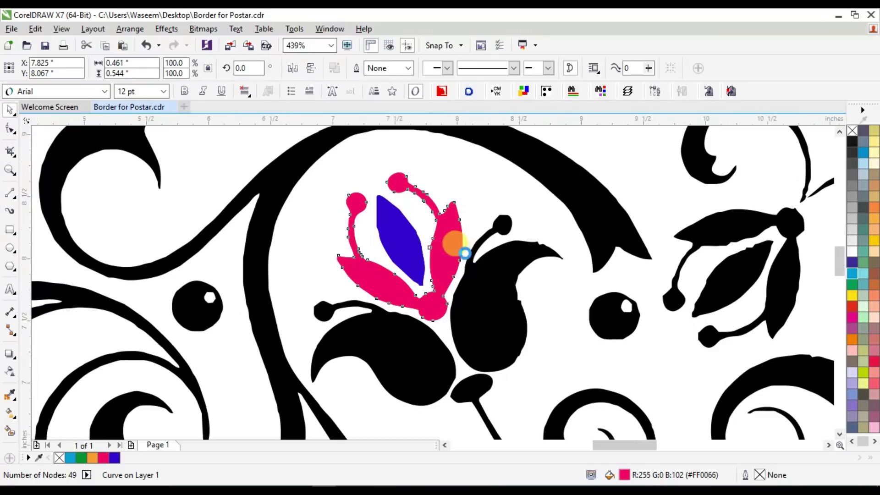
pyautogui.scroll(-4, 464, 252)
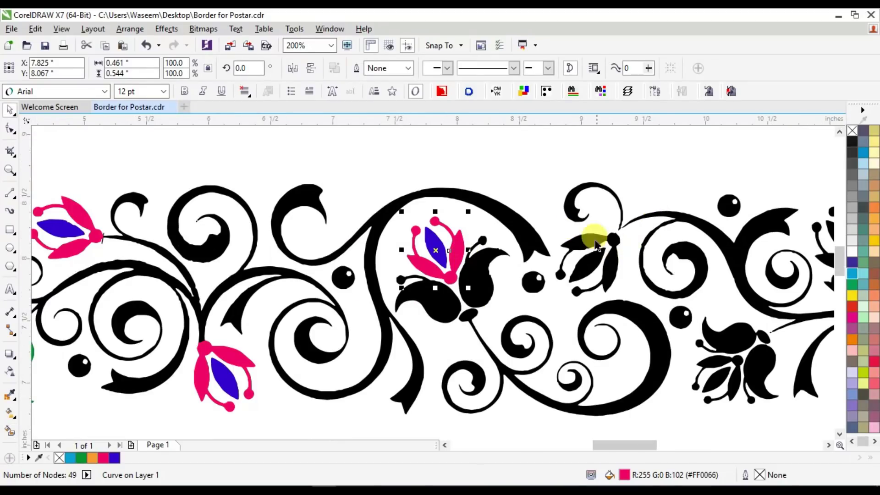
pyautogui.press('space')
pyautogui.click(576, 234)
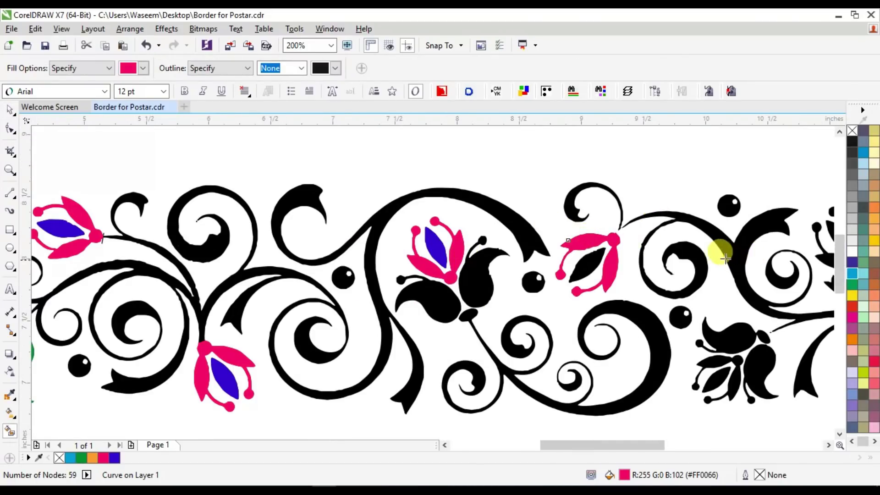
pyautogui.scroll(-2, 725, 257)
pyautogui.scroll(2, 654, 255)
pyautogui.press('space')
pyautogui.press('space')
pyautogui.click(414, 321)
# - Draw a diagonal dividing line spanning about 0.095 by 0.099 in across the stem at the base of the next small upper flower
pyautogui.hscroll(1, 722, 230)
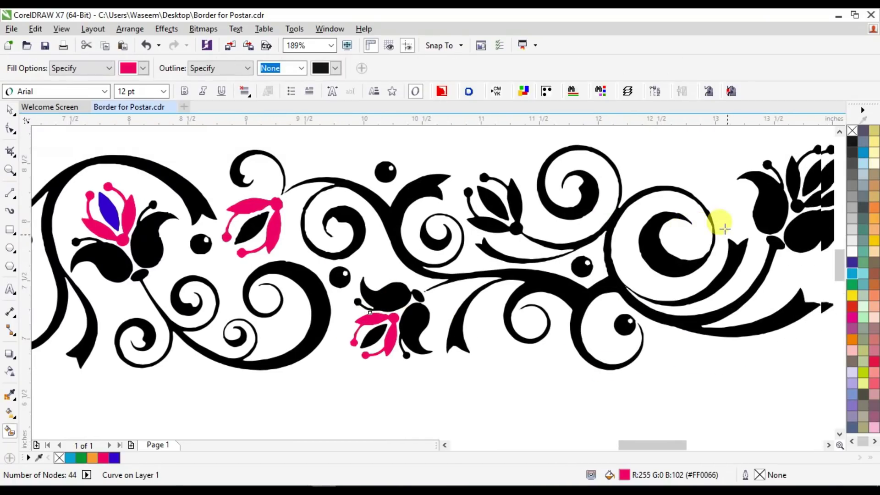
pyautogui.hscroll(3, 724, 229)
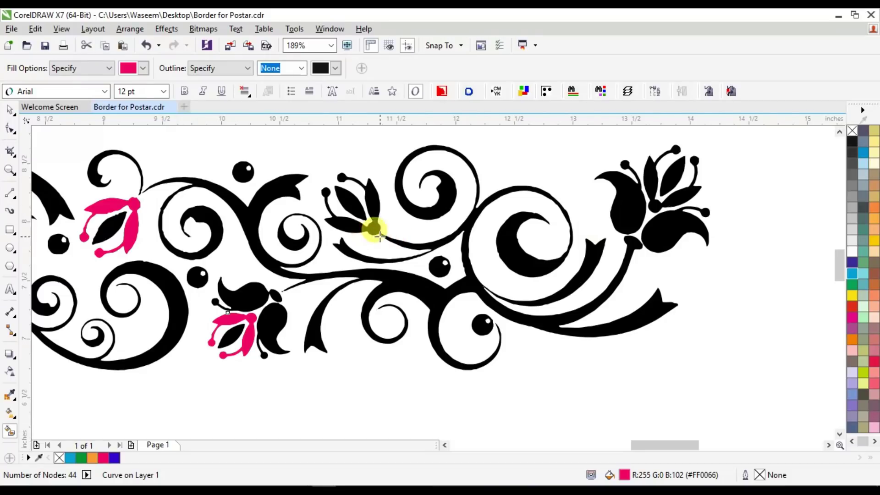
pyautogui.scroll(4, 379, 235)
pyautogui.click(8, 193)
pyautogui.moveTo(390, 206)
pyautogui.mouseDown()
pyautogui.moveTo(365, 238)
pyautogui.moveTo(339, 250)
pyautogui.moveTo(343, 255)
pyautogui.mouseUp()
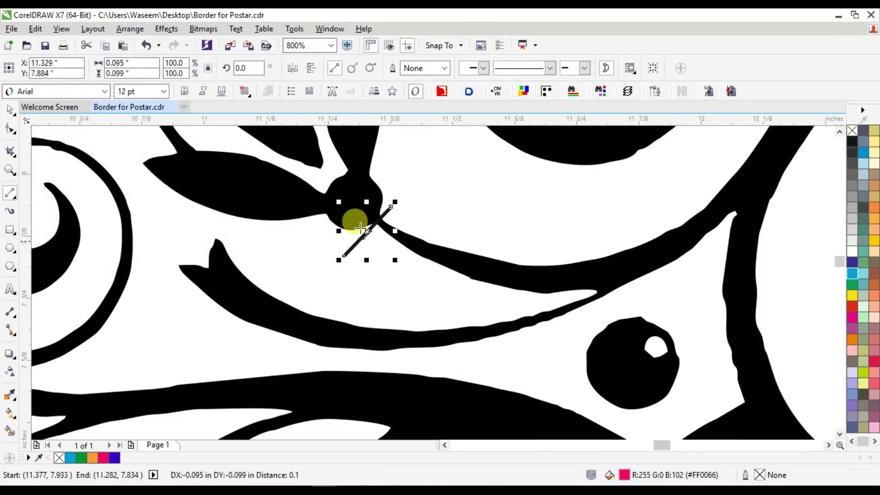
# - Smart Fill that small upper flower's outer petals and stamens with pink (#FF0066), and delete its dividing line
pyautogui.scroll(-4, 361, 227)
pyautogui.scroll(1, 383, 198)
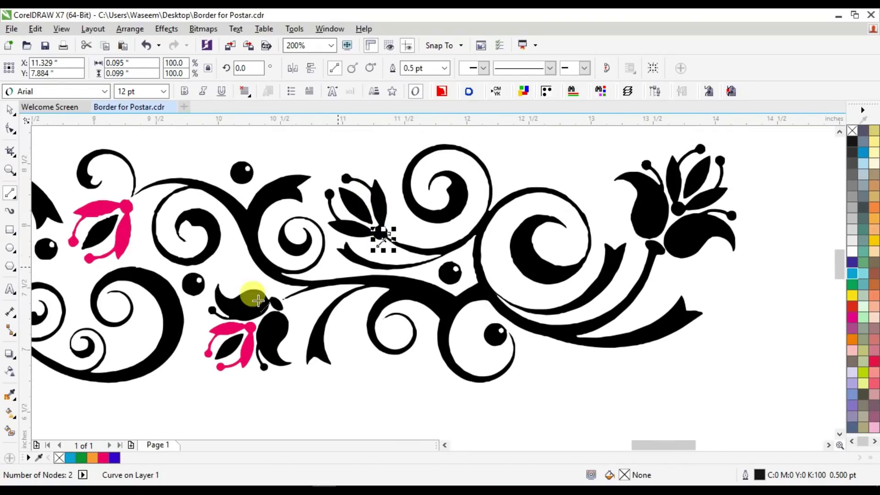
pyautogui.press('space')
pyautogui.click(9, 431)
pyautogui.click(373, 191)
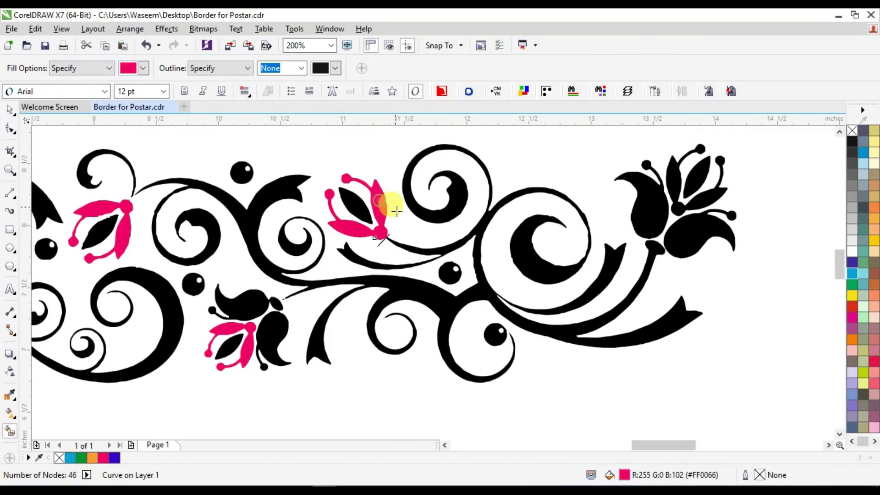
pyautogui.click(382, 243)
pyautogui.press('Delete')
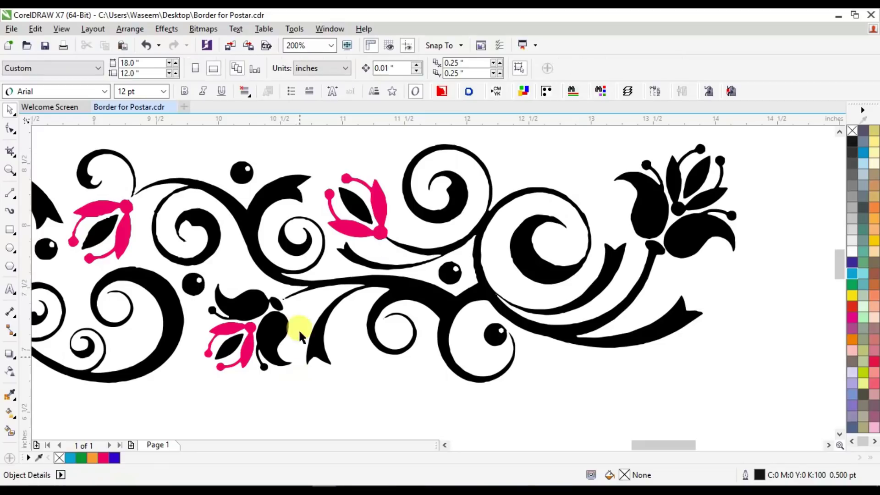
# - Smart Fill the inner petals and stamens of the large flower at the border's far end with pink (#FF0066)
pyautogui.click(677, 188)
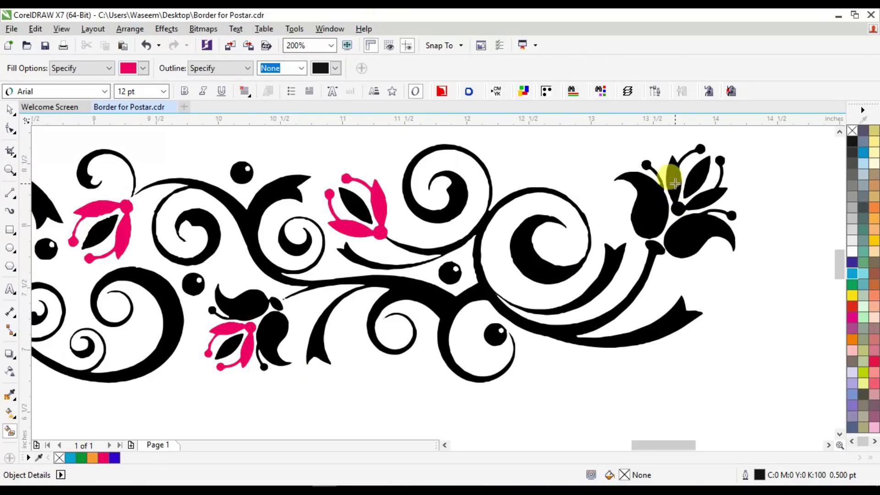
pyautogui.scroll(-2, 574, 224)
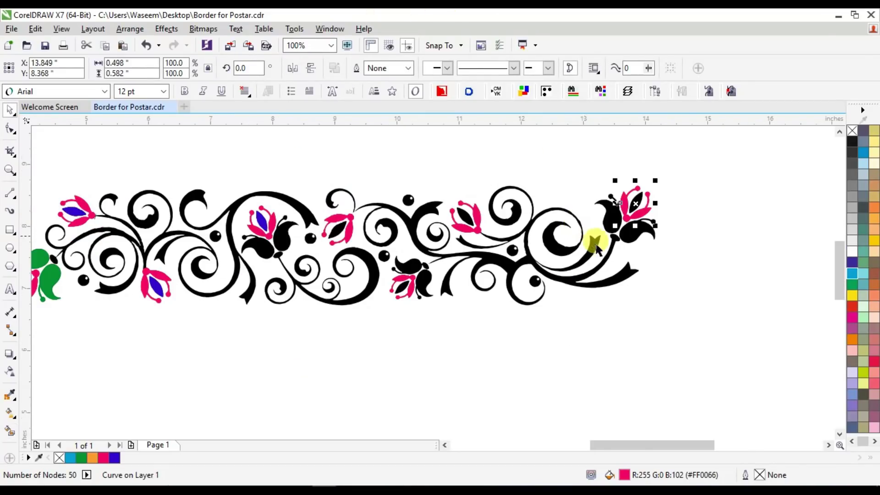
pyautogui.press('z')
pyautogui.moveTo(239, 198); pyautogui.dragTo(660, 295)
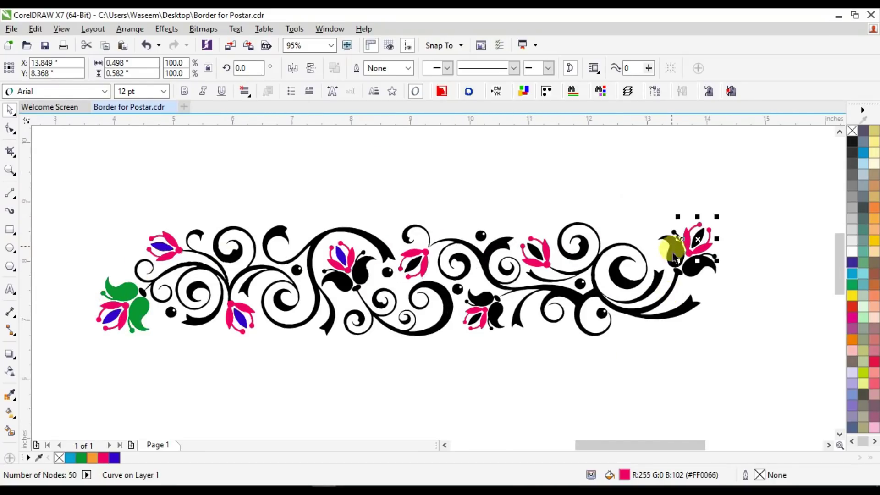
# - Smart Fill the remaining black centers inside the pink petals of the other four flowers with Deep Blue (#3300CC)
pyautogui.click(10, 429)
pyautogui.click(145, 67)
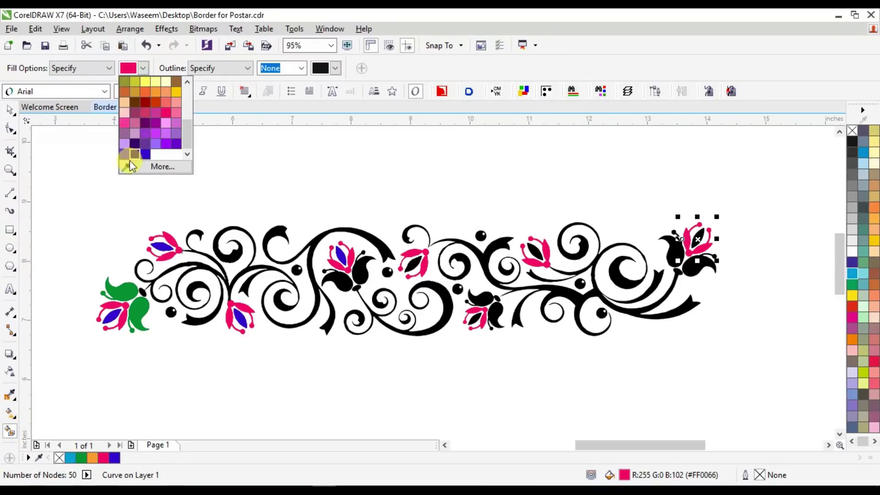
pyautogui.click(145, 155)
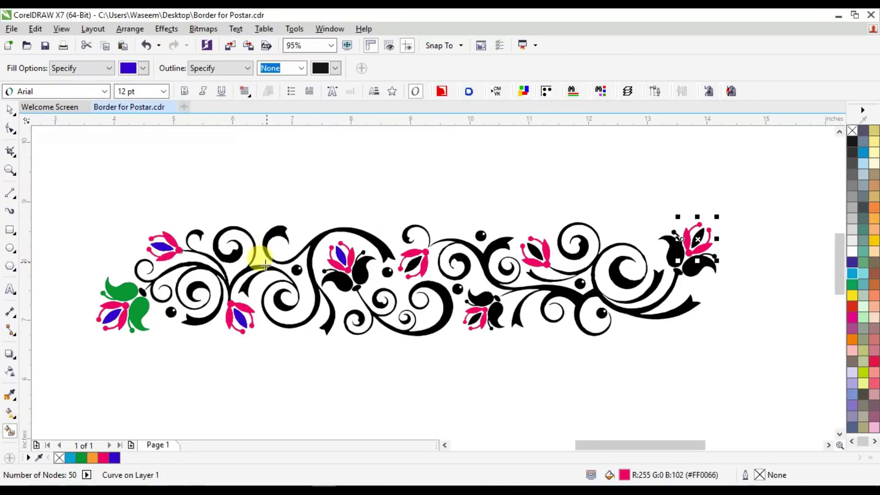
pyautogui.click(412, 265)
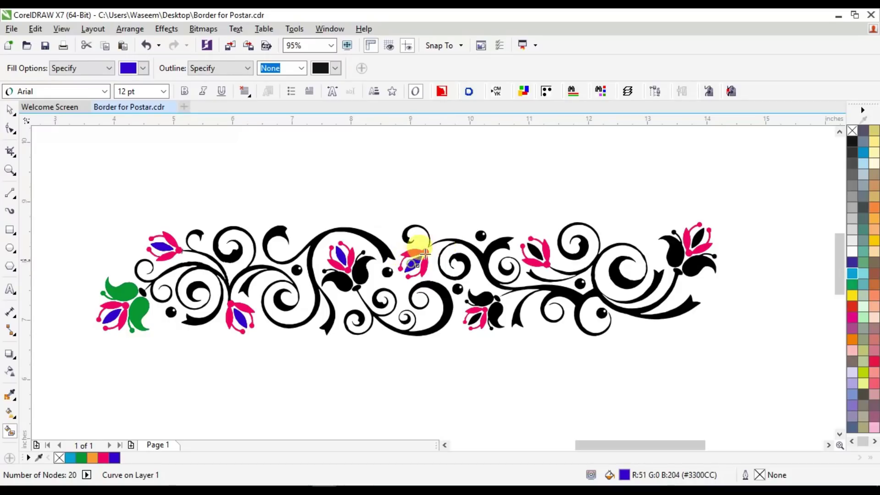
pyautogui.click(471, 317)
pyautogui.click(535, 253)
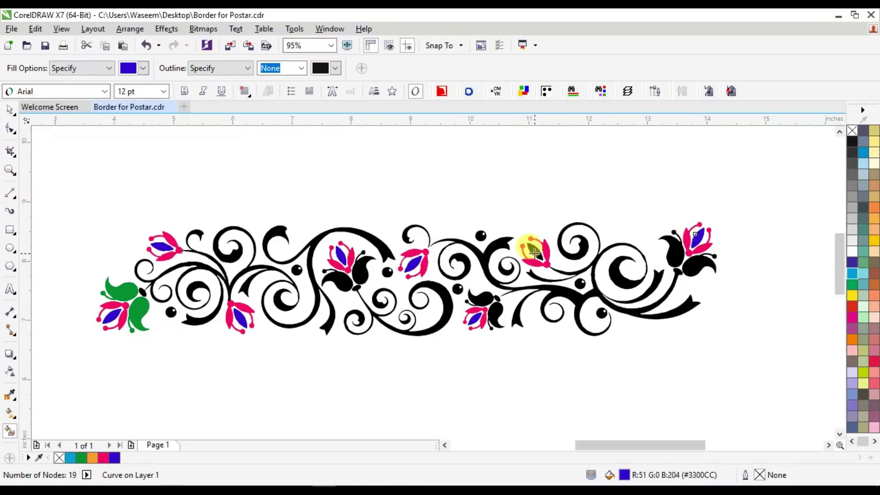
pyautogui.press('space')
pyautogui.click(731, 208)
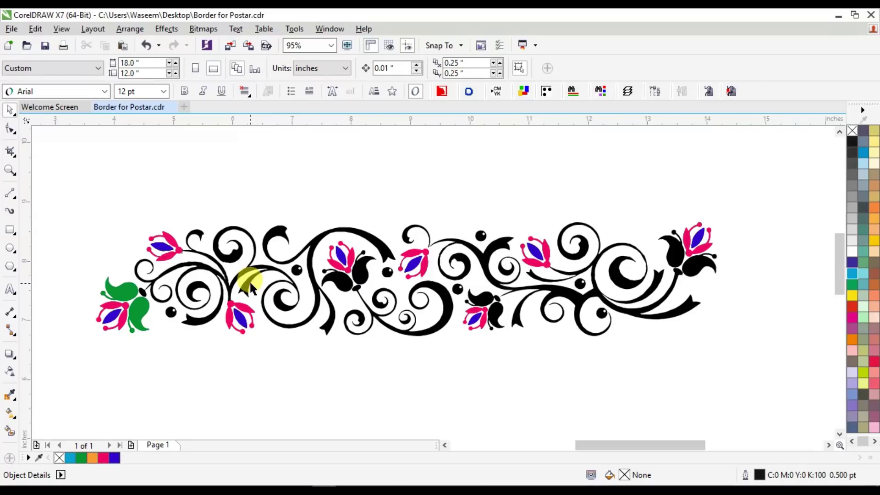
pyautogui.click(279, 136)
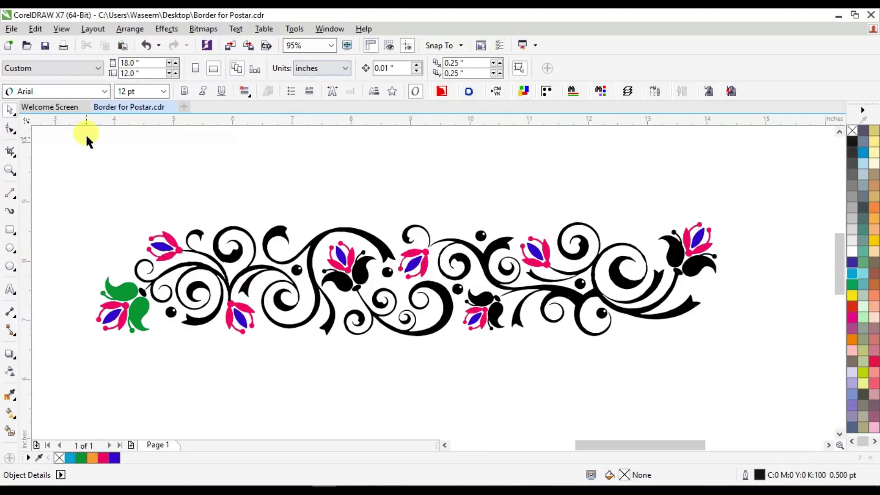
# - Sample the first flower's green (#009933) and Smart Fill the black outer petals of the three other large flowers with it
pyautogui.press('space')
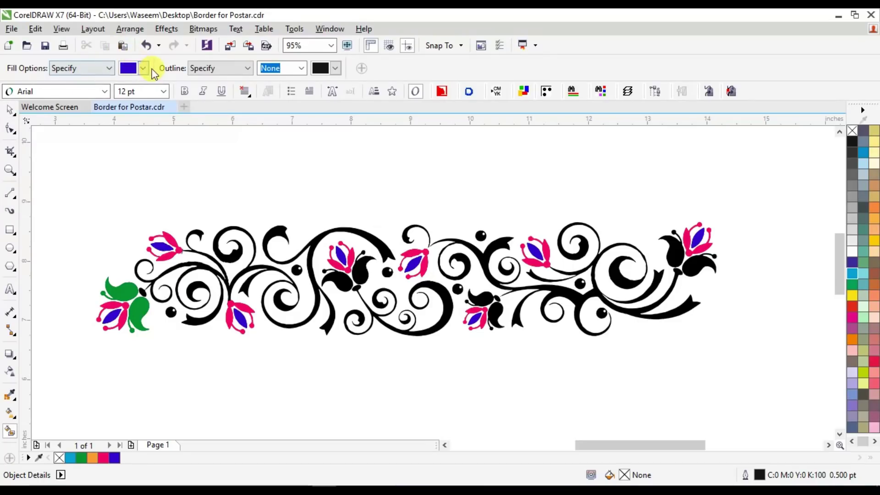
pyautogui.click(143, 68)
pyautogui.click(122, 166)
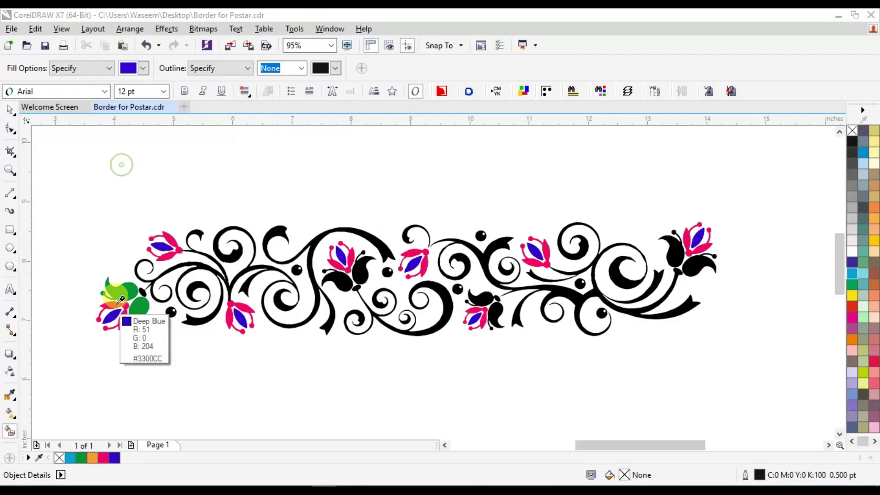
pyautogui.click(120, 301)
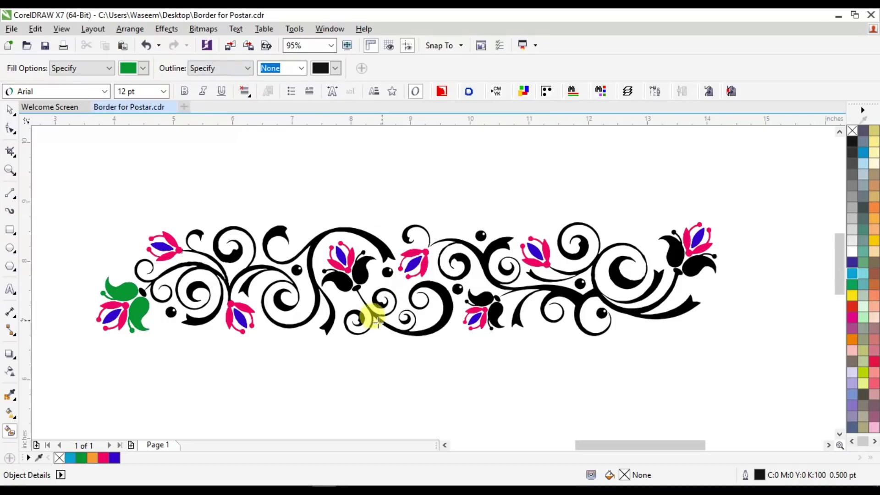
pyautogui.click(361, 268)
pyautogui.click(337, 278)
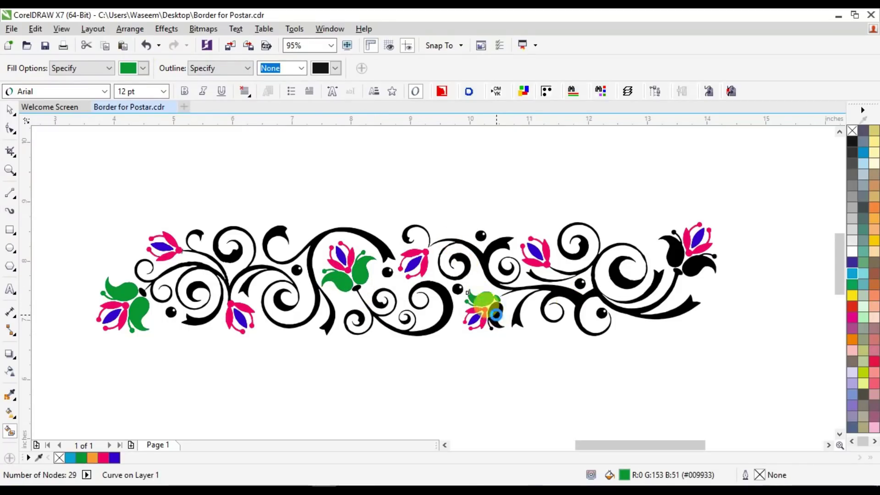
pyautogui.click(673, 249)
pyautogui.click(702, 266)
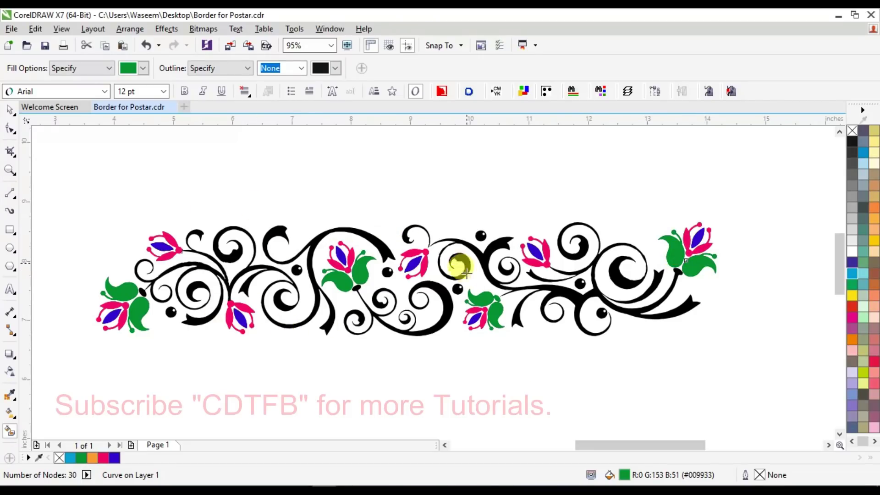
pyautogui.press('space')
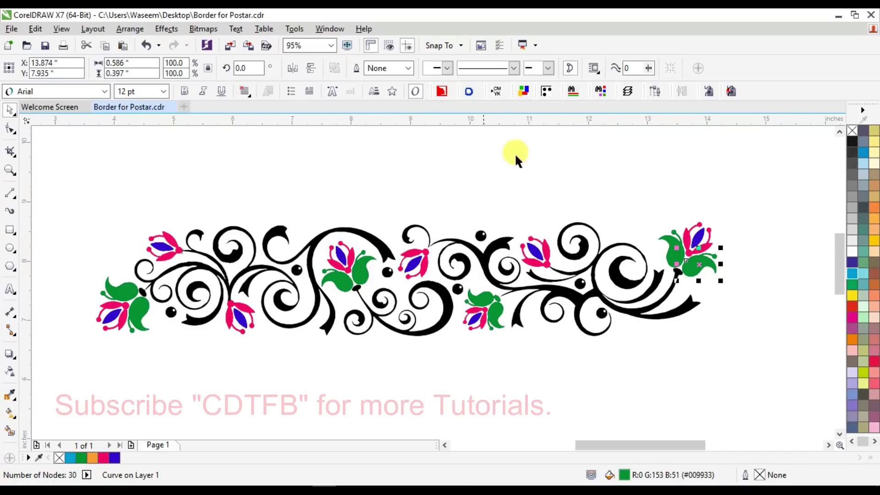
pyautogui.click(450, 133)
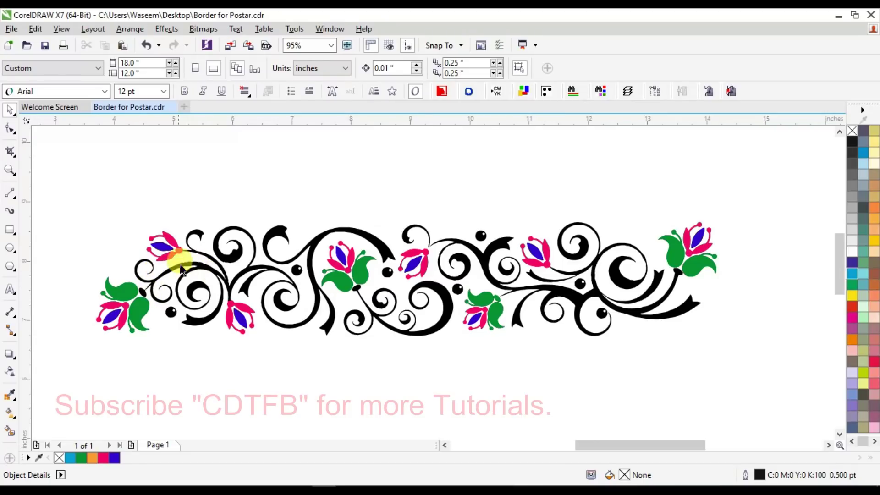
# - Draw a dividing line spanning about 0.219 by 0.109 in where the small curl beside the first green flower meets the stem
pyautogui.moveTo(202, 276); pyautogui.dragTo(390, 400)
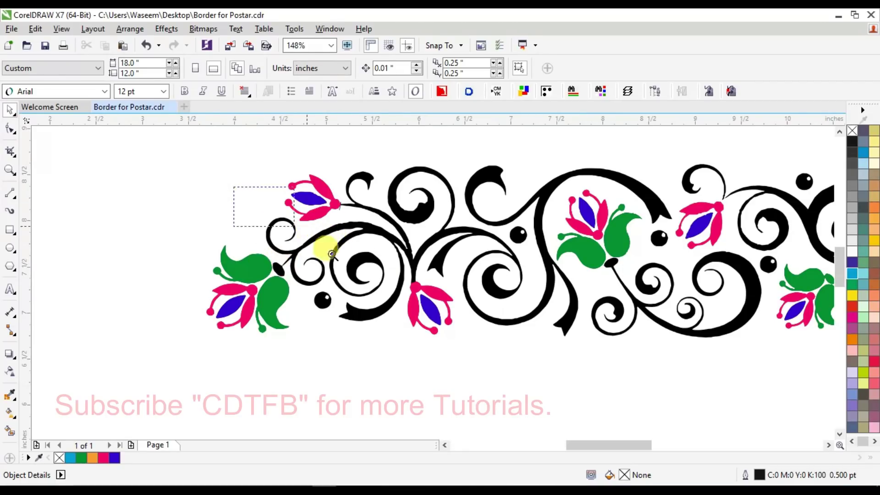
pyautogui.moveTo(257, 201); pyautogui.dragTo(455, 345)
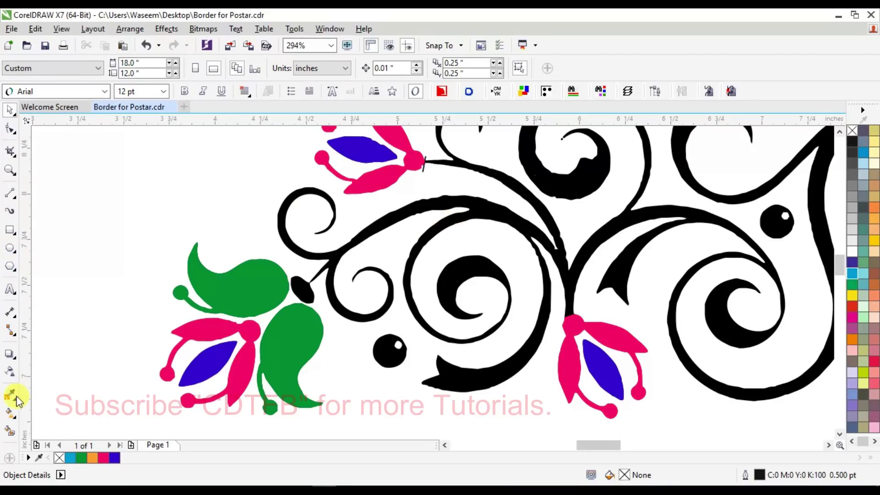
pyautogui.click(10, 156)
pyautogui.click(10, 193)
pyautogui.click(39, 204)
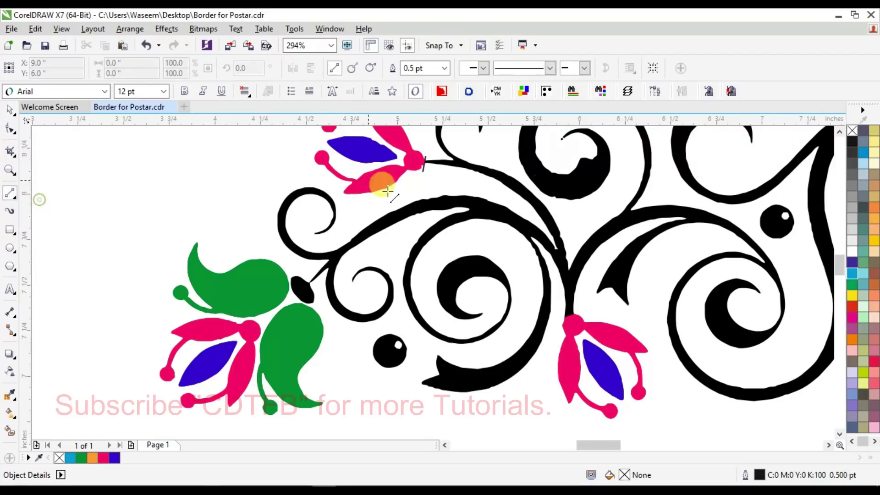
pyautogui.scroll(2, 321, 262)
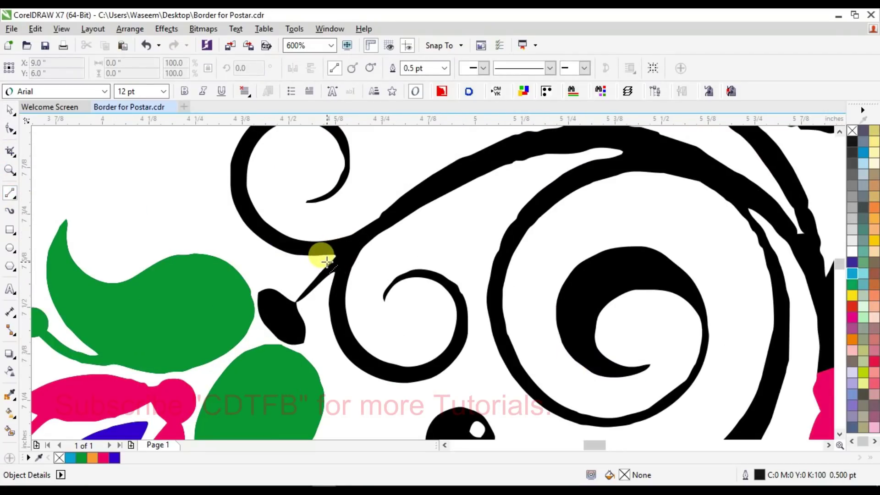
pyautogui.moveTo(326, 260); pyautogui.dragTo(408, 219)
# - Draw a dividing line about 0.42 by 0.163 in between the arching stem and the large spiral, and convert it to a curve
pyautogui.scroll(-2, 617, 236)
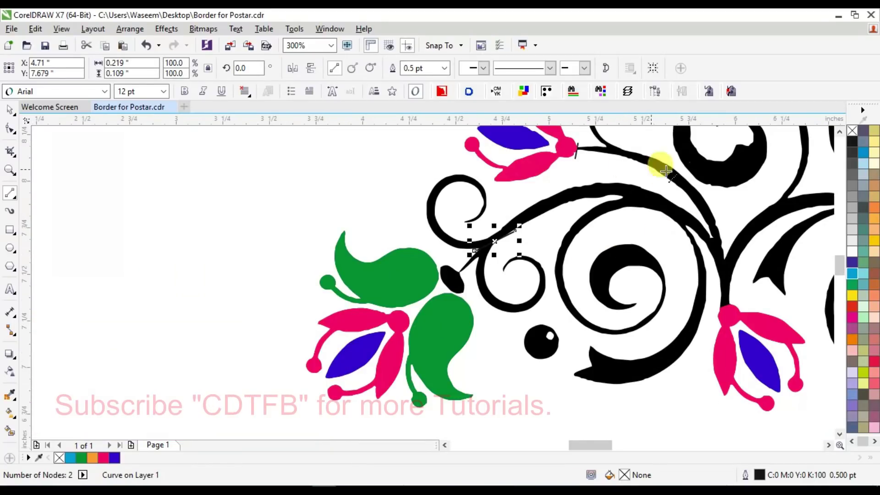
pyautogui.moveTo(616, 197)
pyautogui.mouseDown()
pyautogui.moveTo(679, 215)
pyautogui.moveTo(692, 228)
pyautogui.mouseUp()
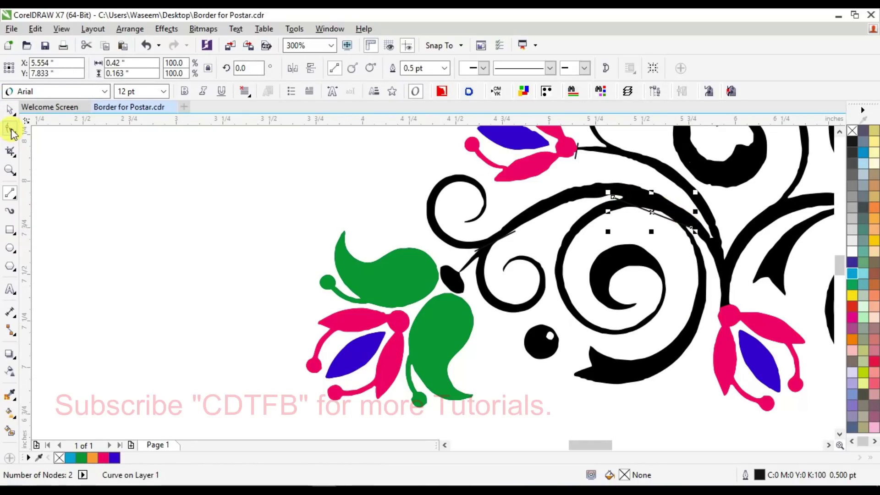
pyautogui.click(10, 130)
pyautogui.click(651, 208)
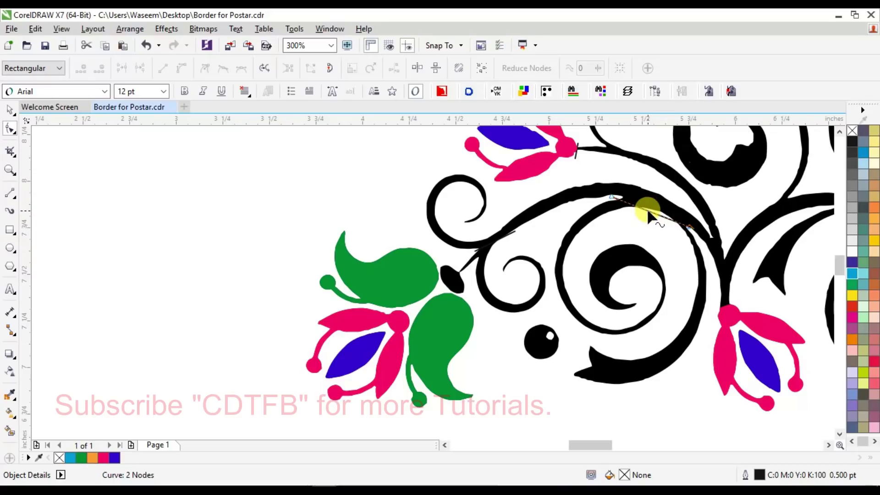
pyautogui.click(612, 197)
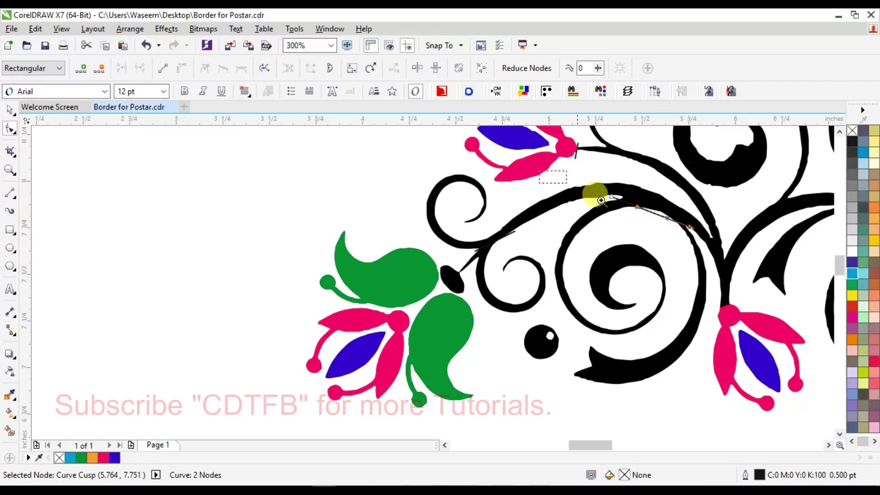
# - Give that dividing line a red outline (C0 M100 Y100 K0) and bend it to follow the stem's arch
pyautogui.scroll(3, 705, 325)
pyautogui.rightClick(854, 307)
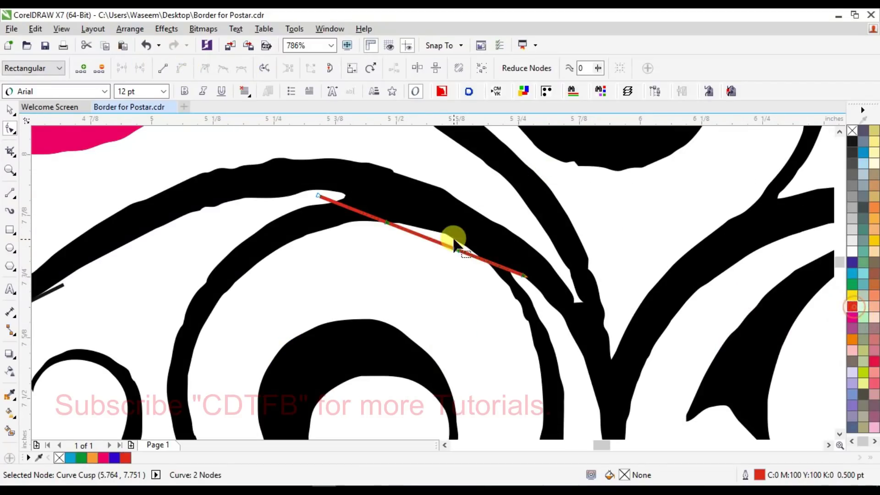
pyautogui.moveTo(425, 235); pyautogui.dragTo(461, 212)
# - Try to Smart Fill the curled stem above the first green flower with green (#009933), and undo the fill
pyautogui.scroll(-4, 488, 219)
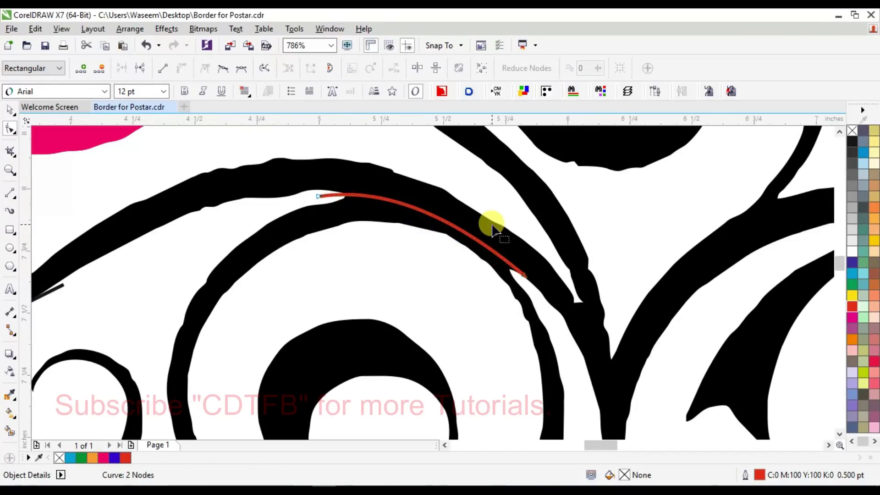
pyautogui.press('space')
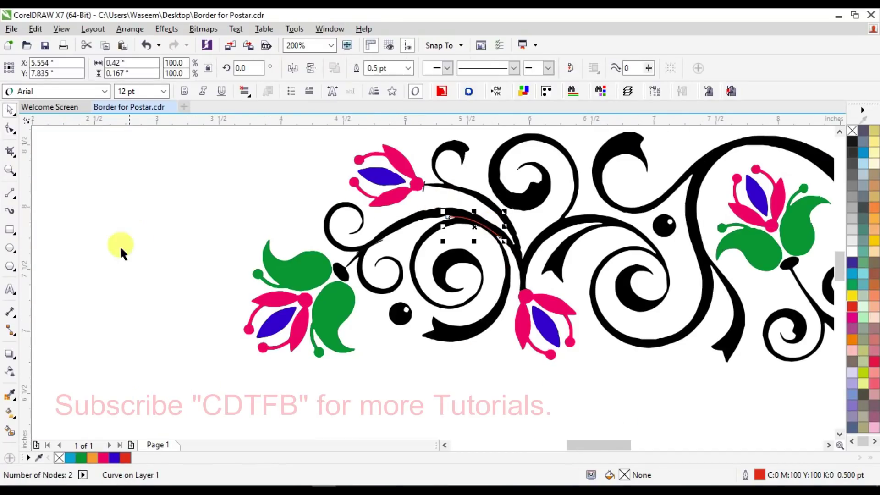
pyautogui.click(10, 430)
pyautogui.click(340, 208)
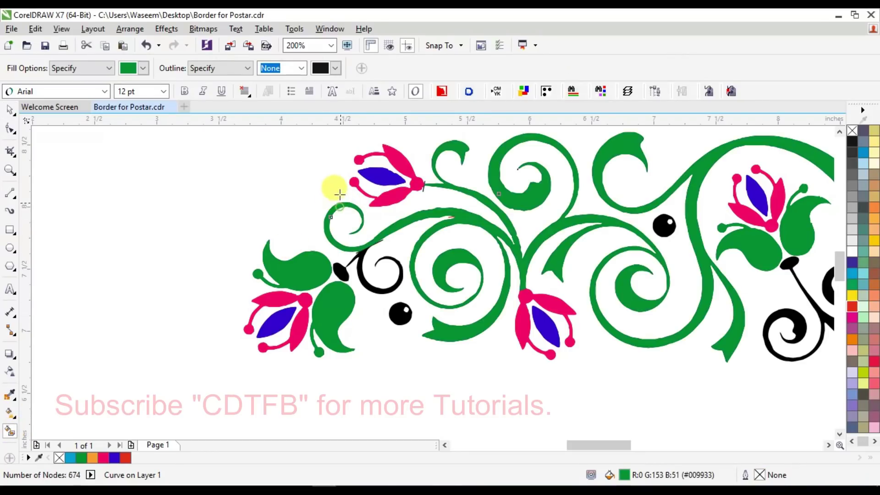
pyautogui.hotkey('ctrl', 'z')
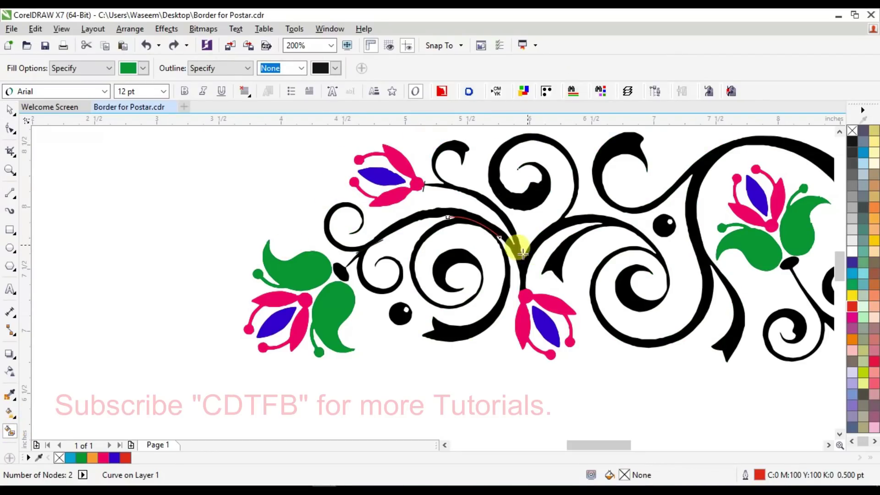
# - Draw a dividing line spanning about 0.092 by 0.165 in from the gap between the two joining stems down to the fork
pyautogui.scroll(3, 526, 259)
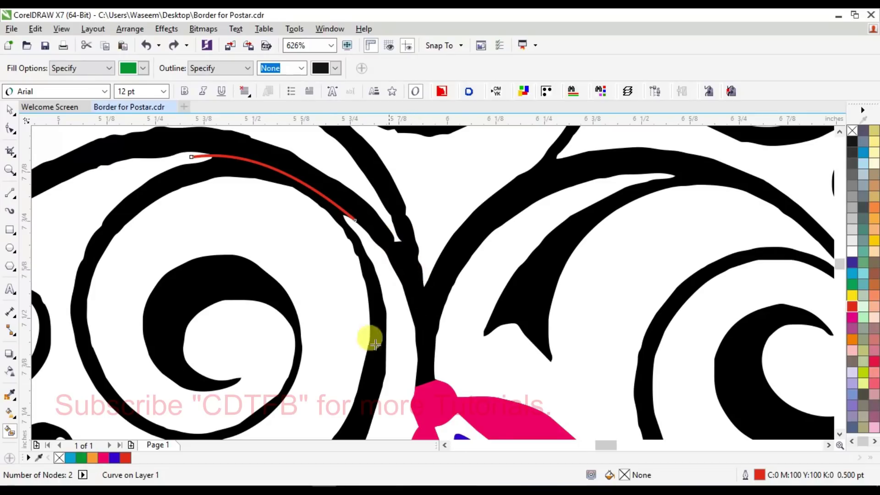
pyautogui.click(10, 193)
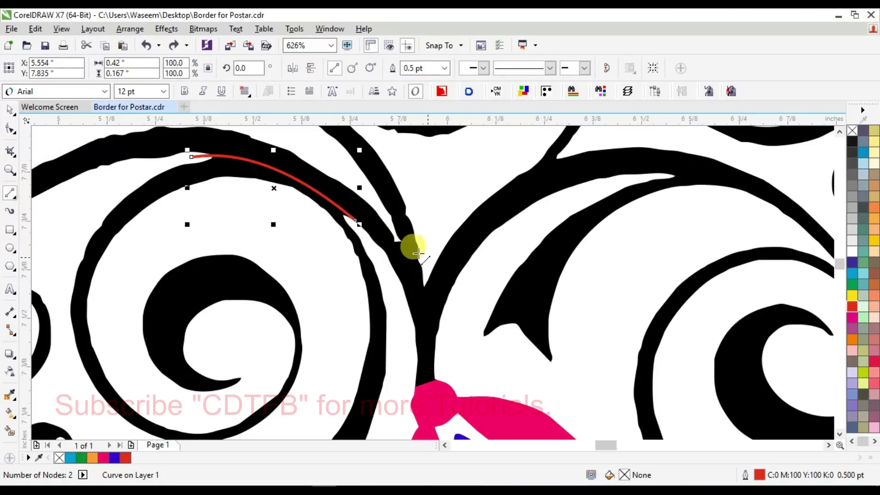
pyautogui.click(392, 229)
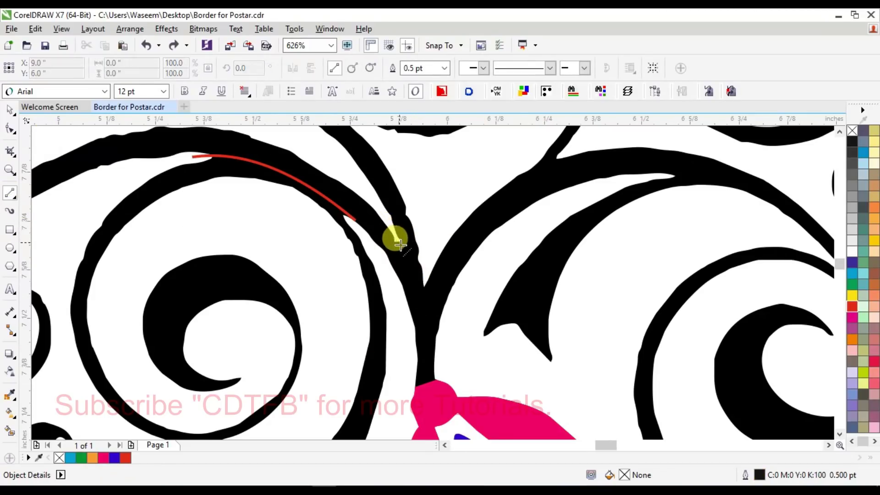
pyautogui.click(390, 228)
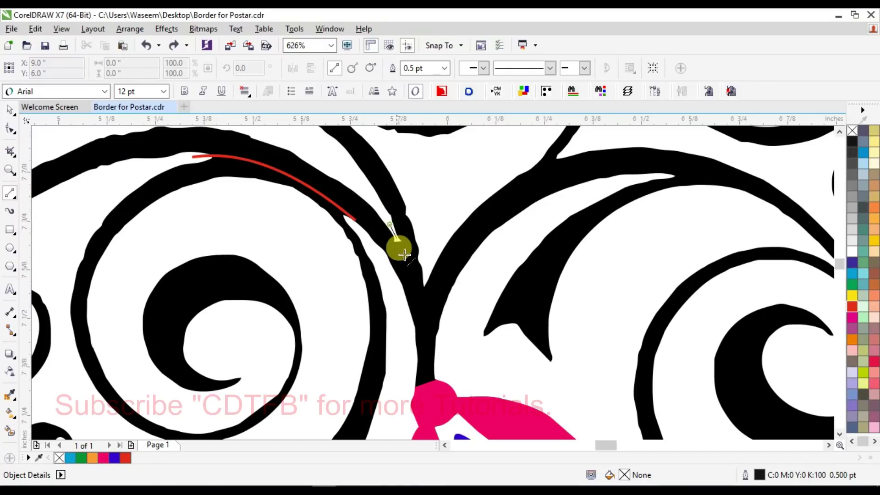
pyautogui.click(425, 288)
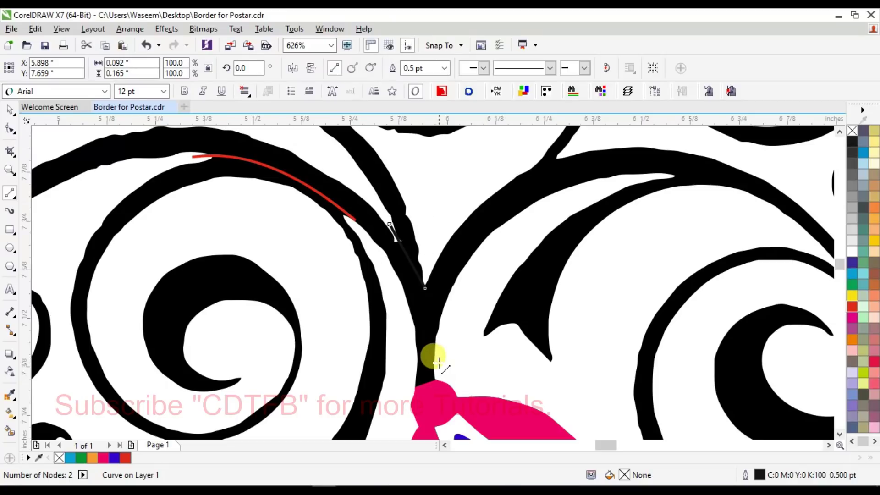
# - Draw a dividing line about 0.04 by 0.226 in from the right edge of the shared stem up to the fork
pyautogui.click(438, 363)
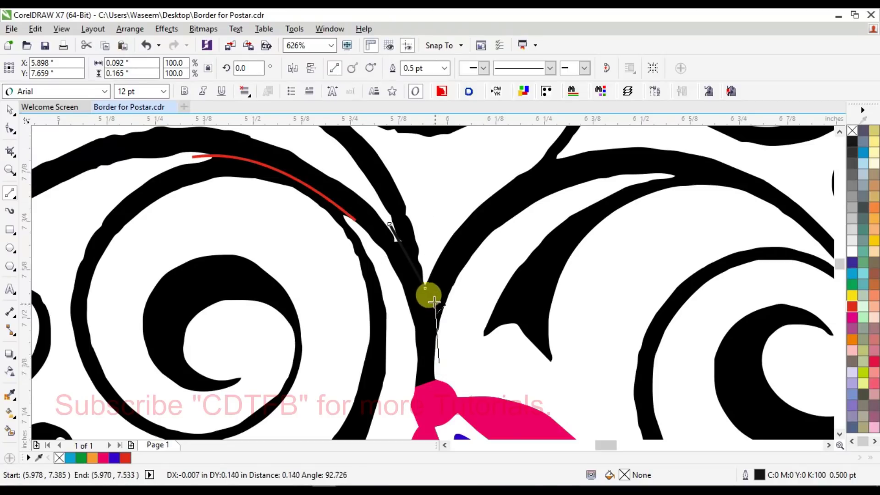
pyautogui.click(422, 274)
# - Try to Smart Fill the arching curled stem with green (#009933), and undo the fill
pyautogui.scroll(-3, 463, 229)
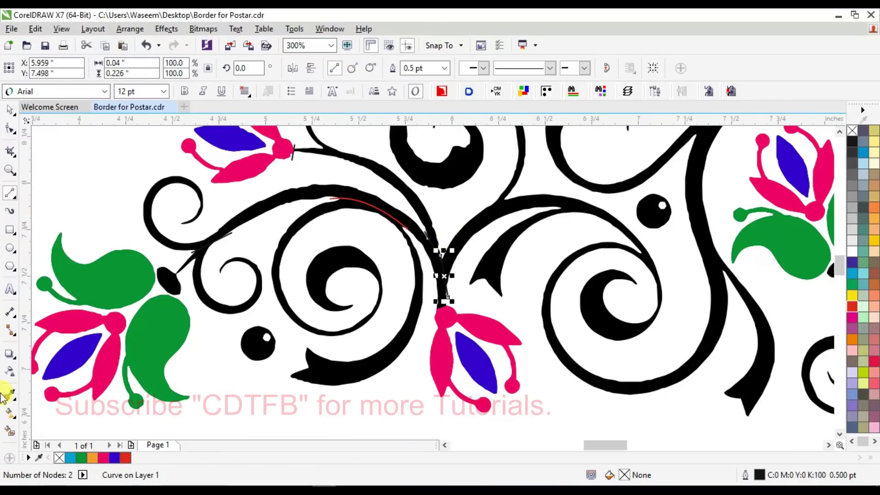
pyautogui.click(7, 433)
pyautogui.click(164, 182)
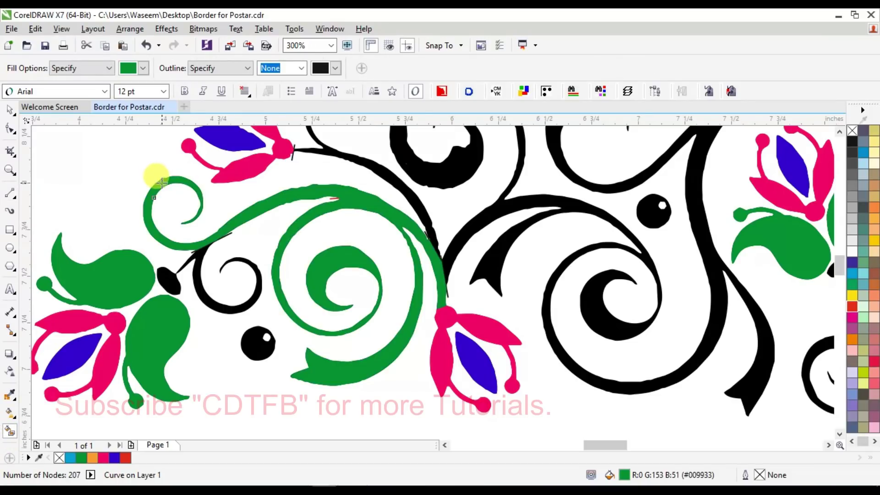
pyautogui.hotkey('ctrl', 'z')
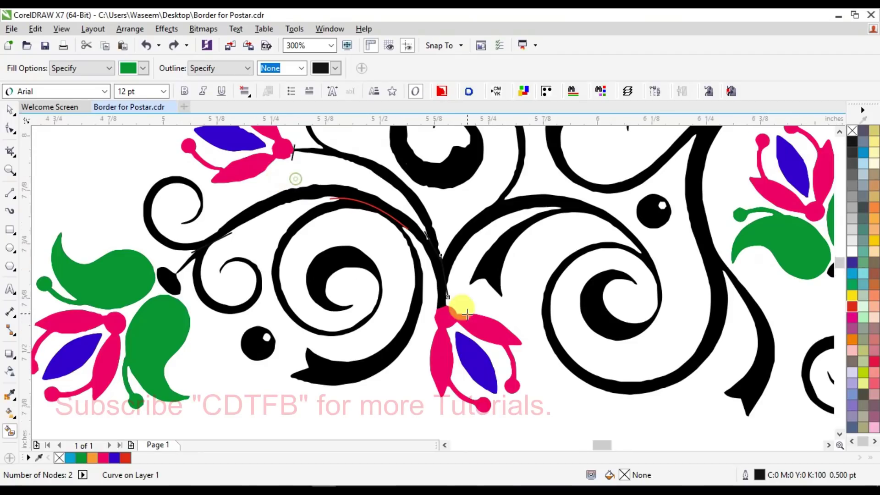
# - Extend the lower end of the red dividing line across the gap at the large spiral and adjust its curvature along the arch
pyautogui.scroll(3, 463, 304)
pyautogui.press('F10')
pyautogui.click(494, 241)
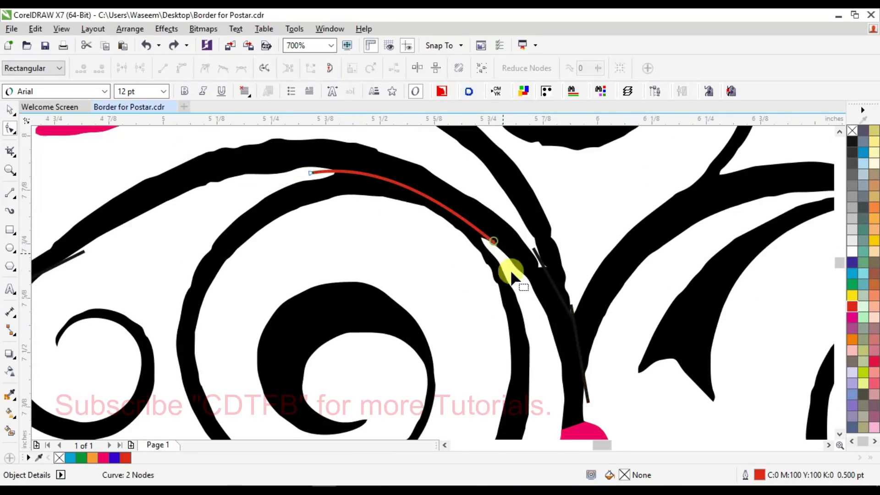
pyautogui.click(493, 242)
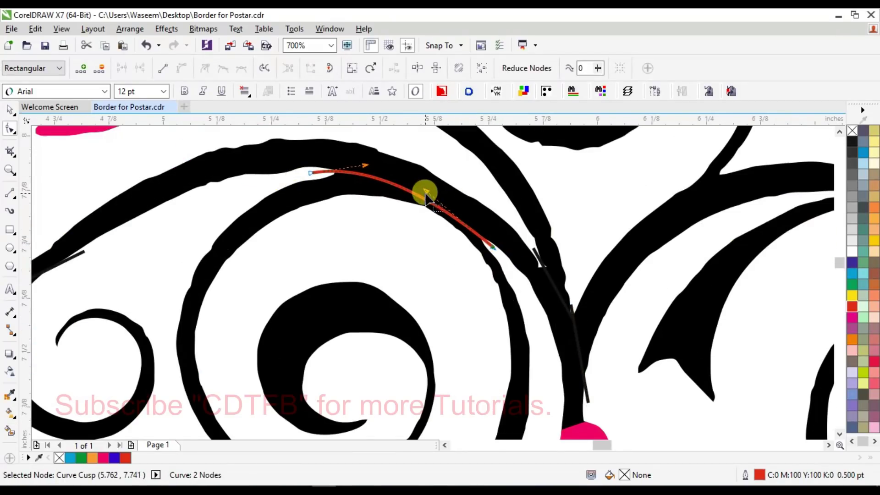
pyautogui.moveTo(431, 193); pyautogui.dragTo(434, 188)
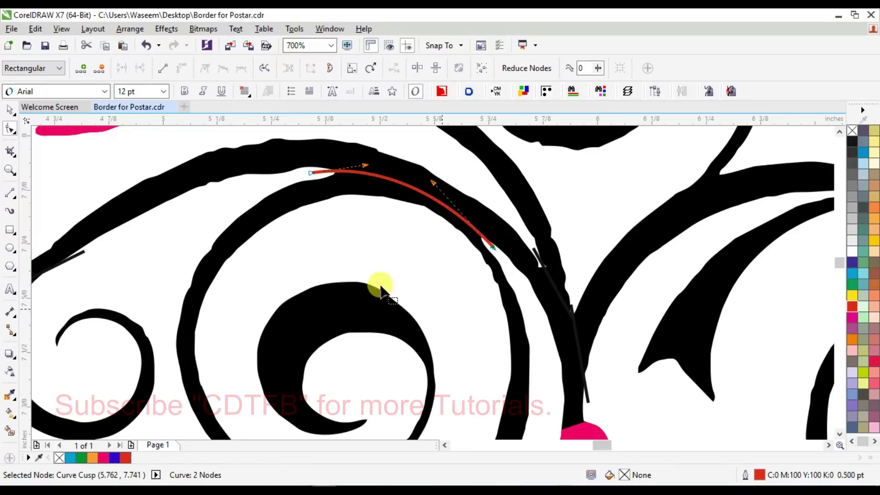
pyautogui.press('space')
# - Smart Fill the arching curled stem, separated from the large spiral, with green (#009933)
pyautogui.scroll(-4, 96, 229)
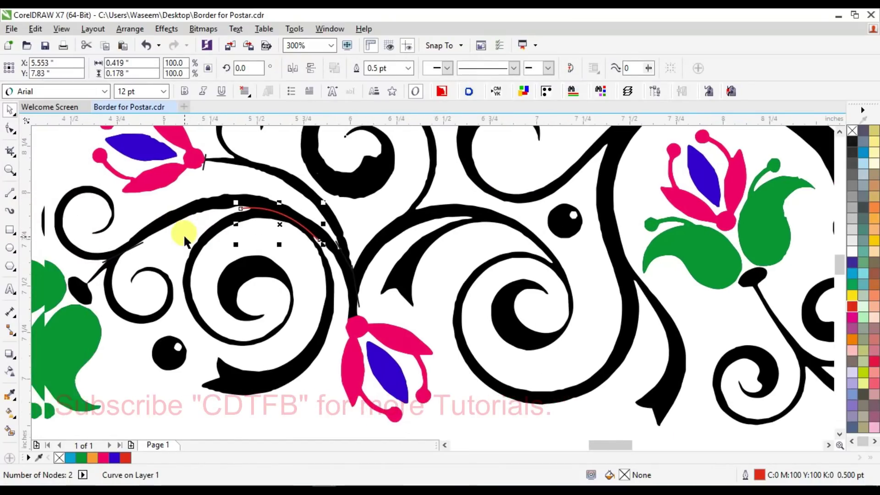
pyautogui.hscroll(-1, 186, 235)
pyautogui.click(14, 427)
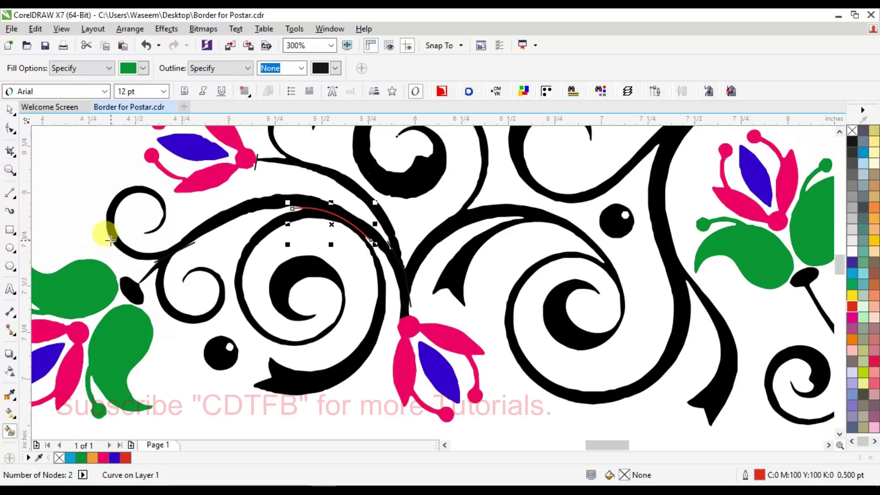
pyautogui.click(111, 231)
pyautogui.press('space')
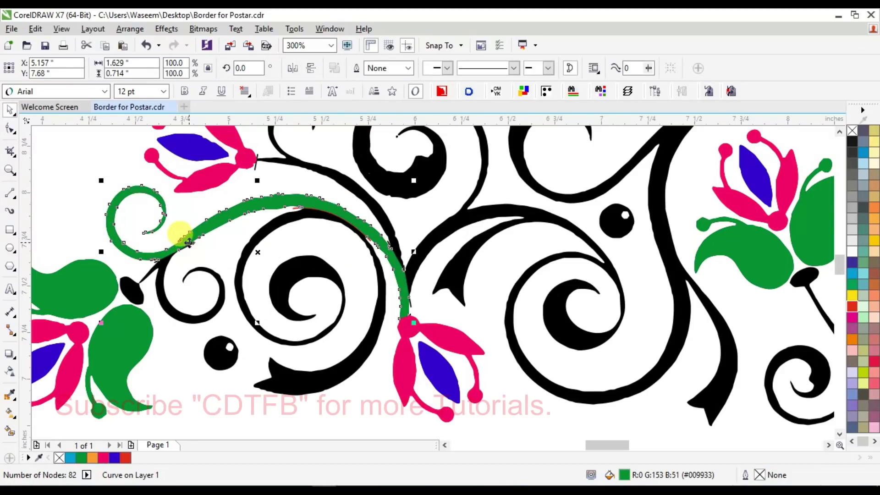
pyautogui.press('Escape')
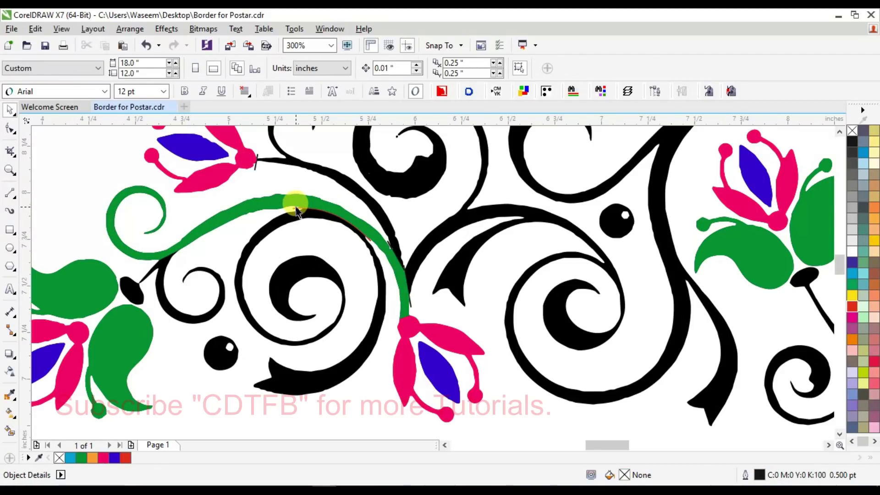
# - Delete the leftover dividing lines around the arching stem, at the upper flower, and at the stem fork
pyautogui.click(297, 208)
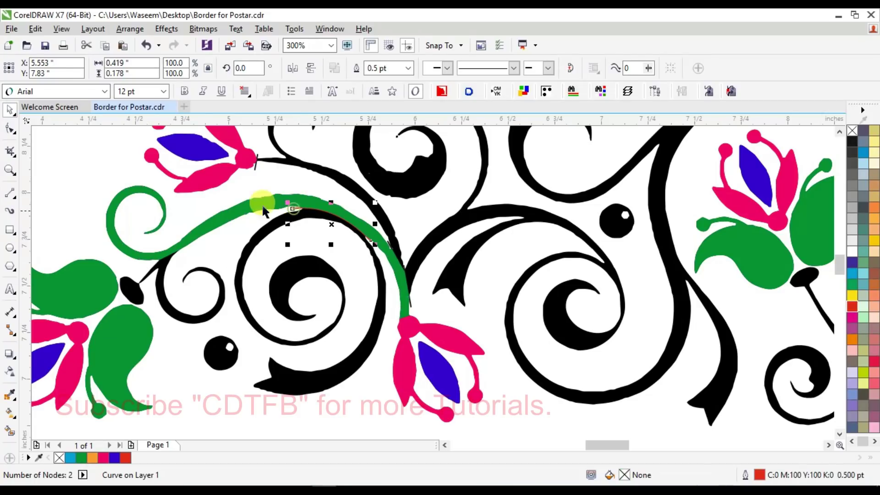
pyautogui.press('Escape')
pyautogui.click(253, 164)
pyautogui.click(464, 312)
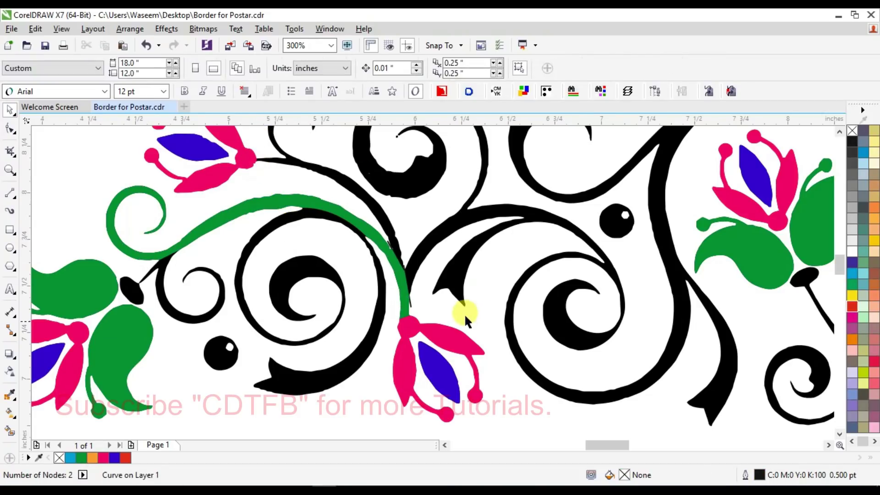
pyautogui.click(411, 306)
pyautogui.click(443, 292)
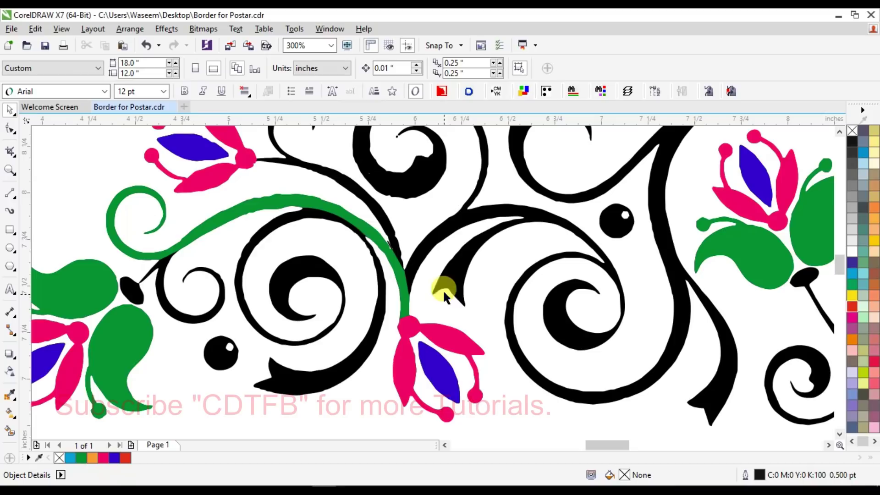
pyautogui.click(389, 244)
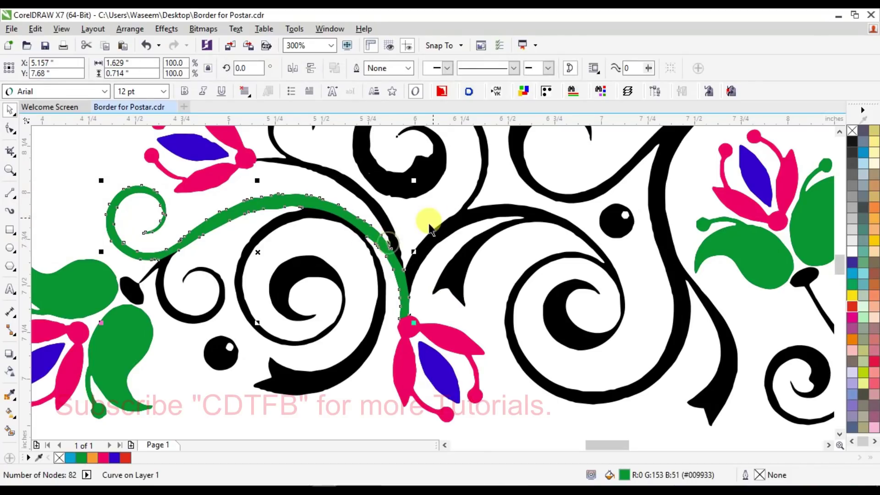
pyautogui.moveTo(409, 206); pyautogui.dragTo(375, 316)
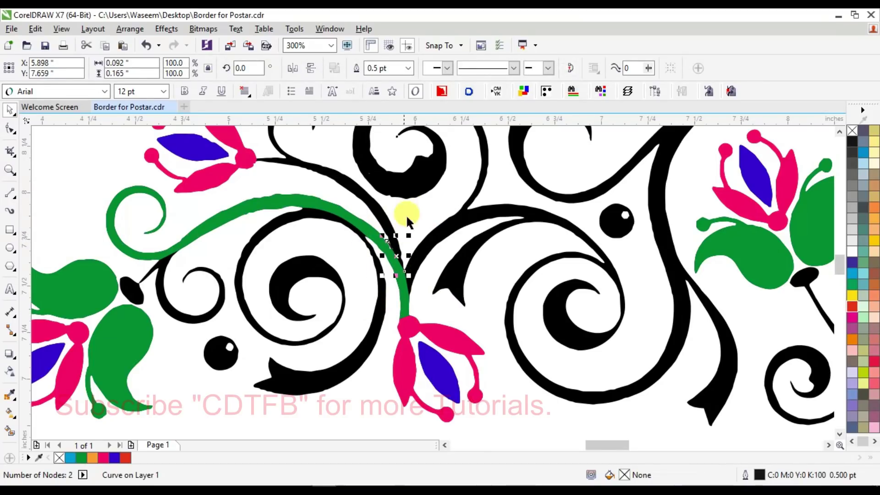
pyautogui.click(496, 244)
# - Recolor the arching curled stem cyan (C100 M0 Y0 K0)
pyautogui.scroll(-2, 496, 244)
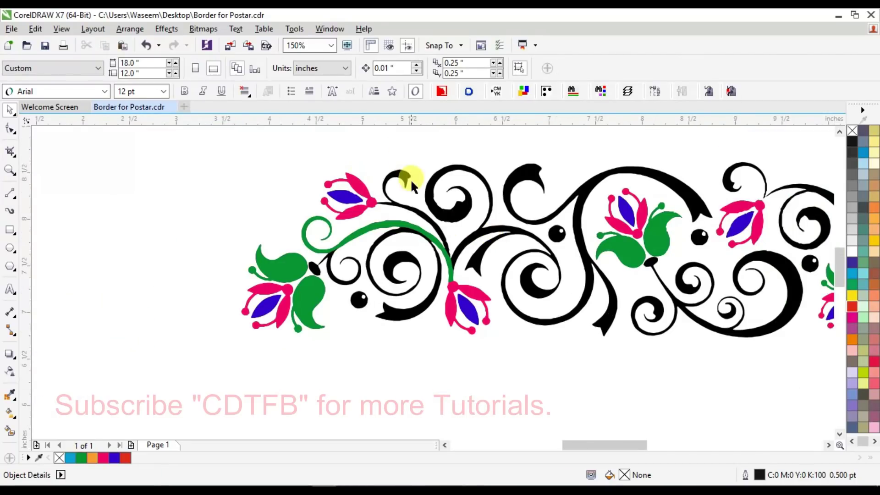
pyautogui.moveTo(224, 161); pyautogui.dragTo(656, 373)
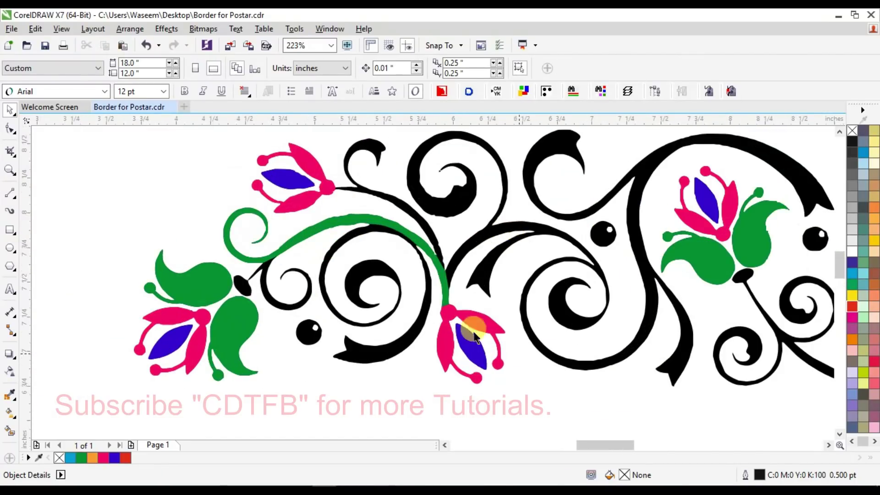
pyautogui.click(312, 221)
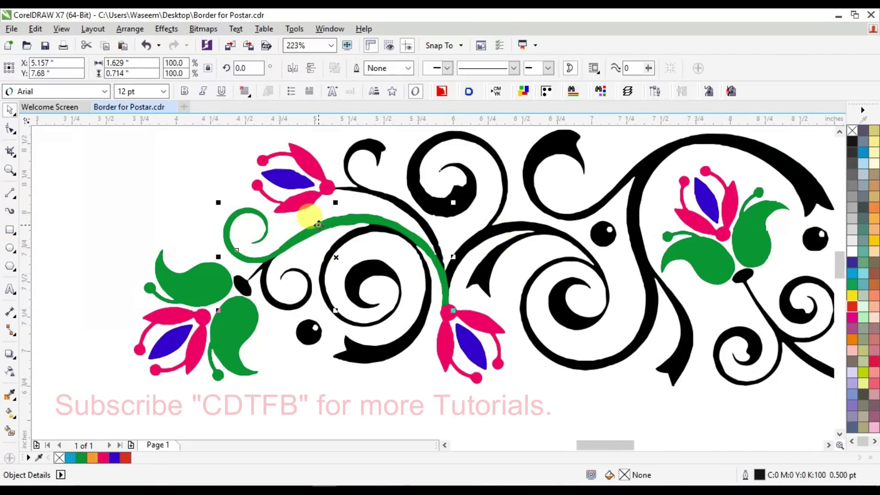
pyautogui.click(852, 273)
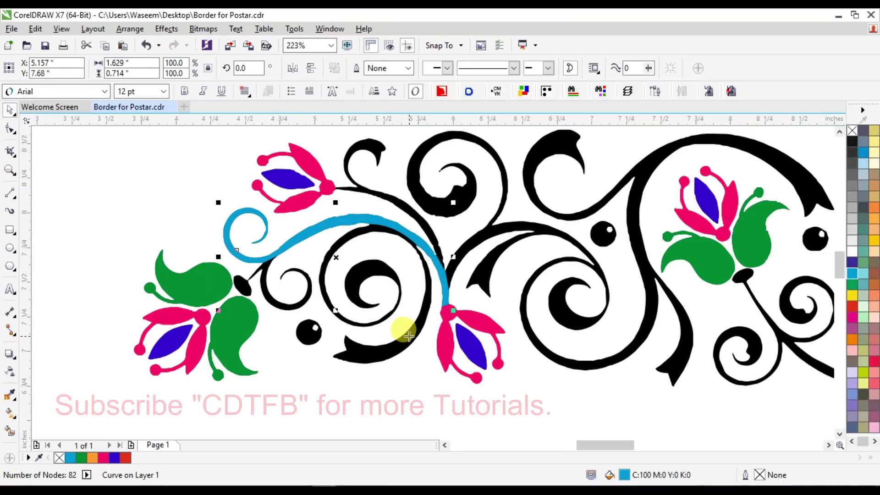
# - Smart Fill the large spiral beneath the cyan stem and recolor it blue (C100 M100 Y0 K0)
pyautogui.press('space')
pyautogui.click(360, 342)
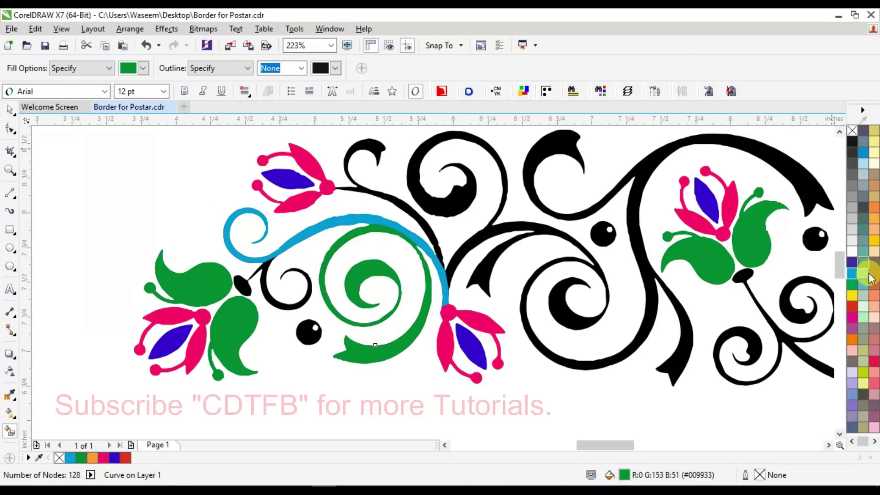
pyautogui.press('space')
pyautogui.click(852, 263)
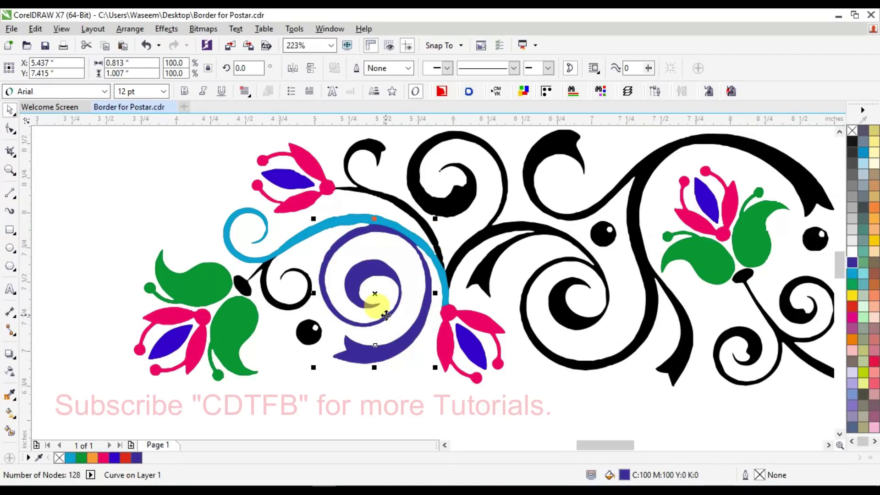
# - Smart Fill the small curled stem and its bud beside the green leaves with green (#009933)
pyautogui.press('space')
pyautogui.click(252, 280)
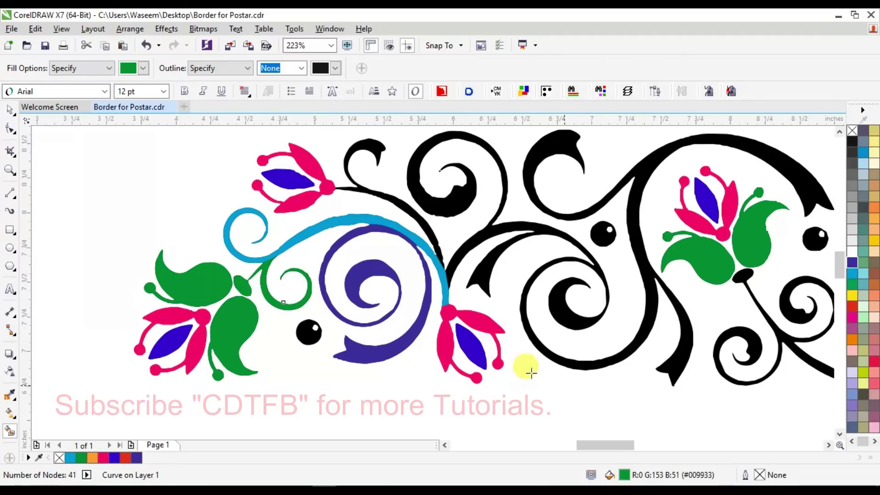
pyautogui.press('space')
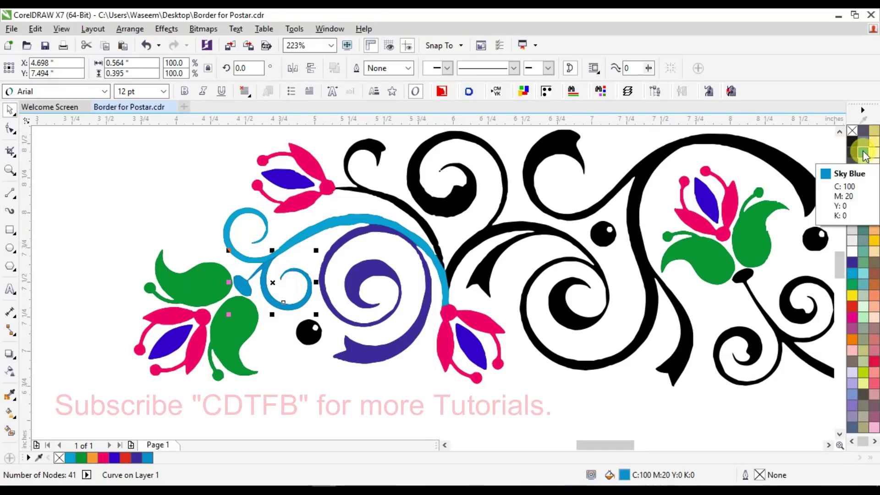
# - Try Sky Blue (C100 M20 Y0 K0) and purple (C60 M60 Y0 K0) fills on the small curled stem, and undo them
pyautogui.hotkey('ctrl', 'z')
pyautogui.click(851, 405)
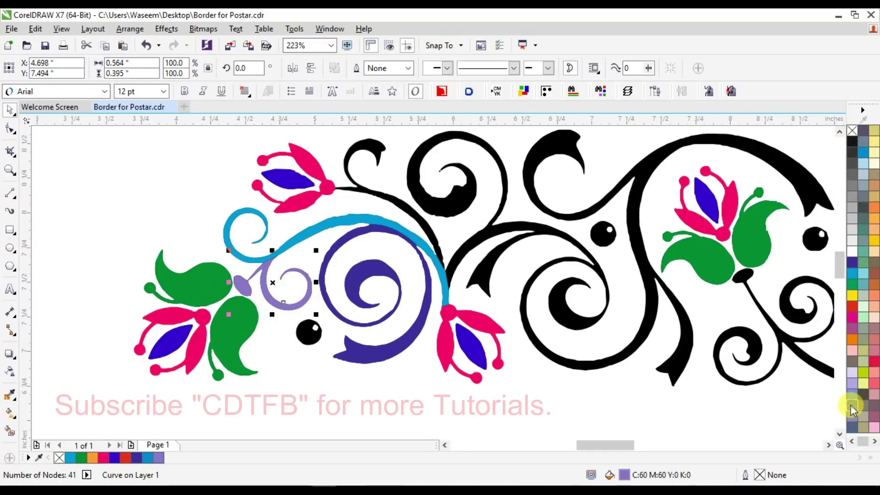
pyautogui.hotkey('ctrl', 'z')
pyautogui.click(852, 265)
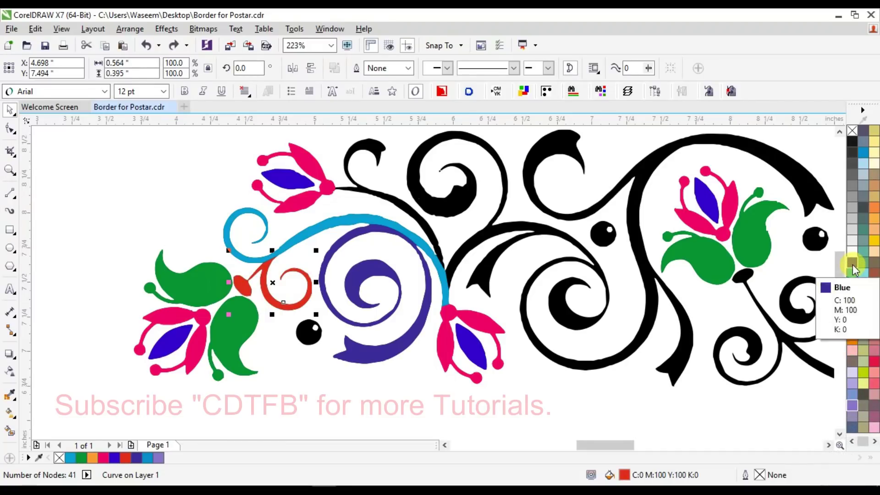
# - Recolor the small curled stem and its bud red (C0 M100 Y100 K0)
pyautogui.click(848, 309)
pyautogui.click(849, 304)
pyautogui.press('Escape')
# - Draw a dividing line about 0.193 by 0.057 in where the upper spiral joins the black arching stem
pyautogui.scroll(-2, 281, 303)
pyautogui.press('F2')
pyautogui.moveTo(200, 204); pyautogui.dragTo(515, 403)
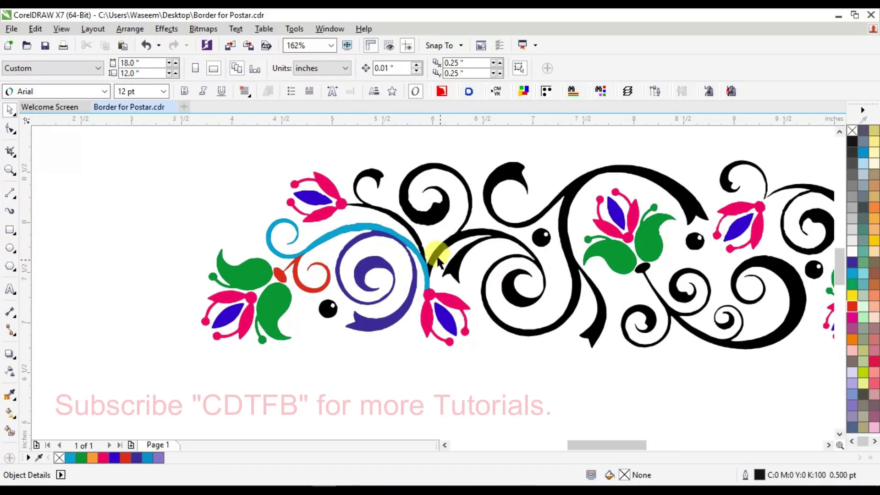
pyautogui.click(10, 197)
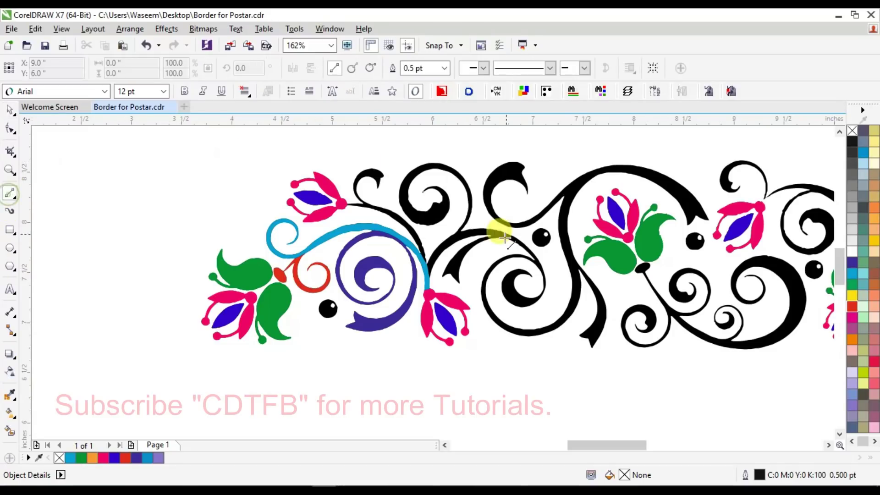
pyautogui.scroll(5, 447, 230)
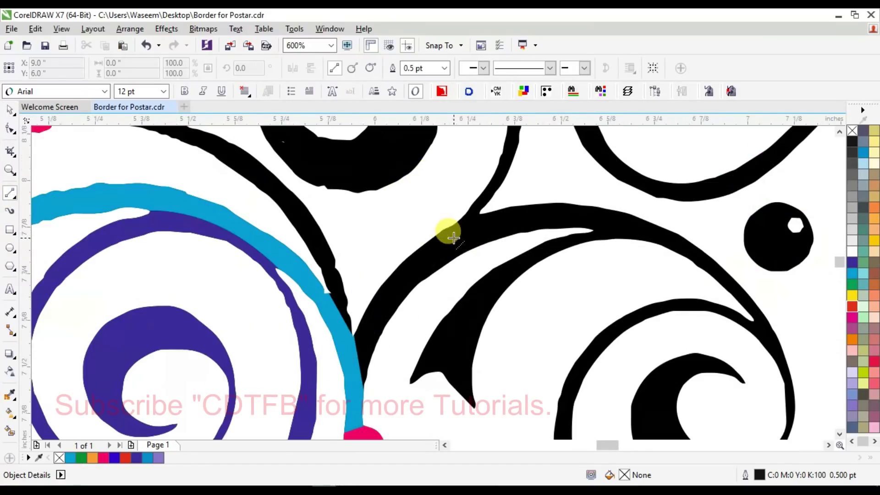
pyautogui.click(493, 210)
pyautogui.click(421, 229)
# - Smart Fill the upper spiral and recolor it blue (C100 M100 Y0 K0)
pyautogui.scroll(-4, 421, 215)
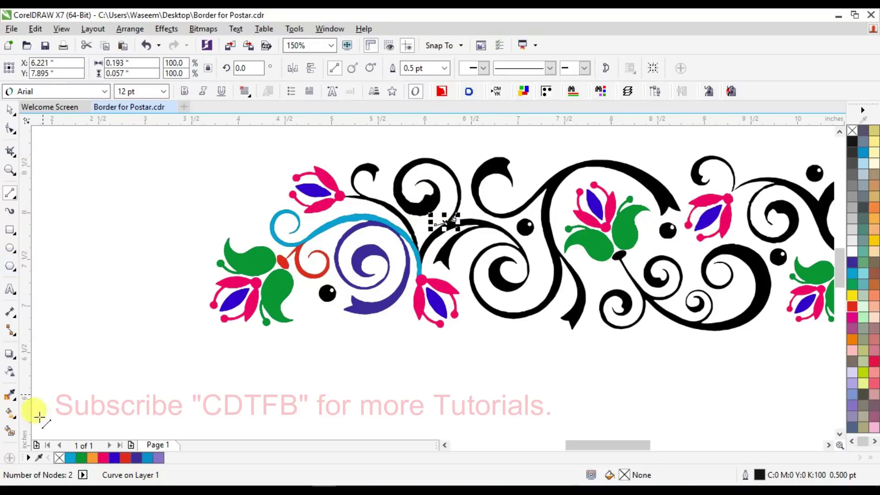
pyautogui.click(9, 431)
pyautogui.click(415, 191)
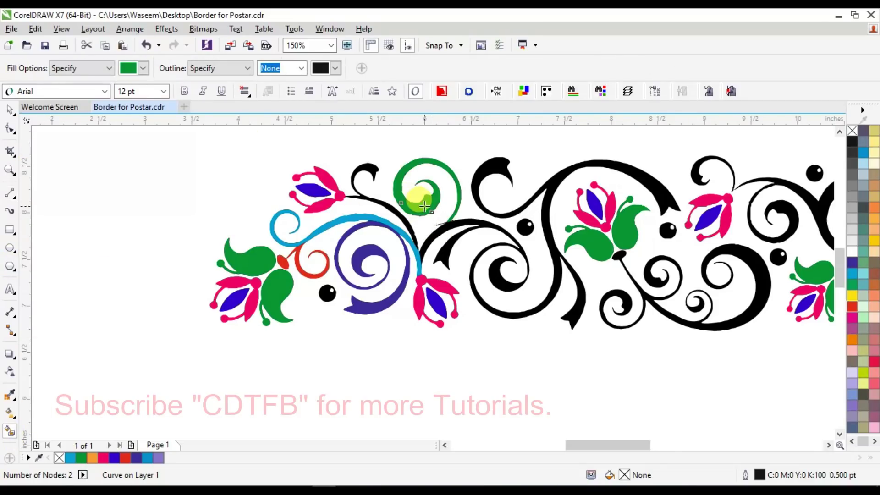
pyautogui.press('space')
pyautogui.click(852, 262)
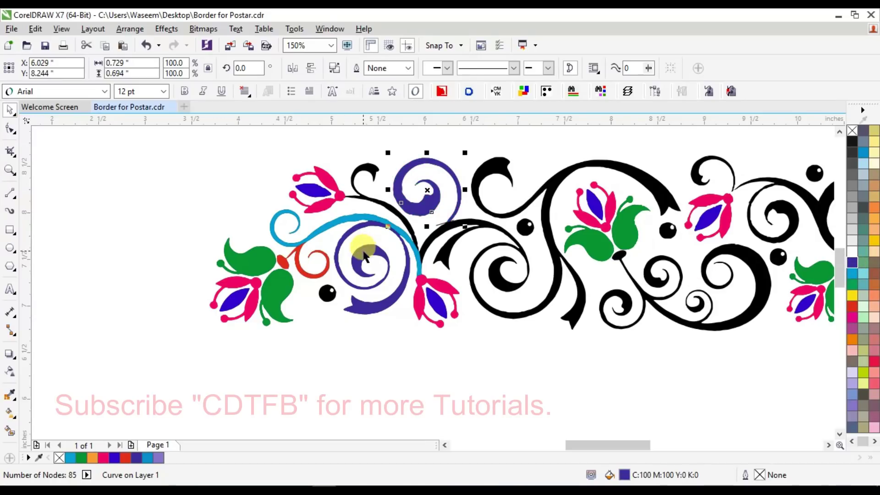
# - Smart Fill the upper flower's stem with its small curl and recolor it cyan (C100 M0 Y0 K0)
pyautogui.press('space')
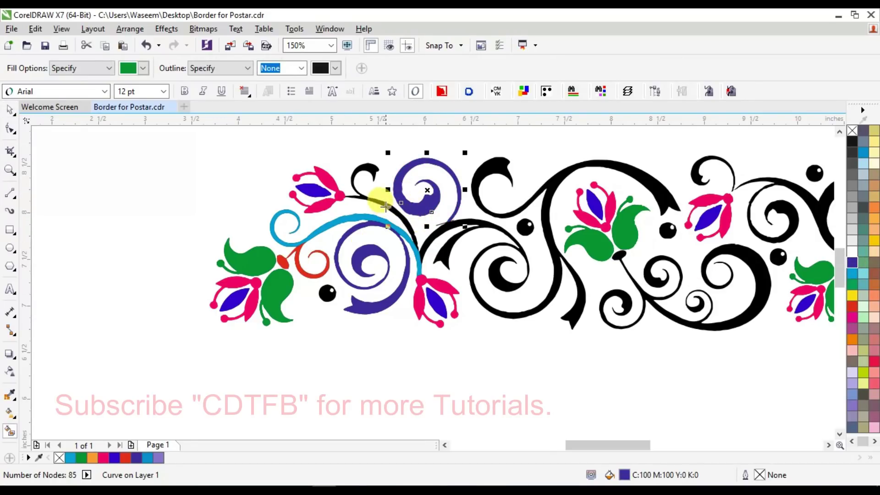
pyautogui.click(385, 203)
pyautogui.press('space')
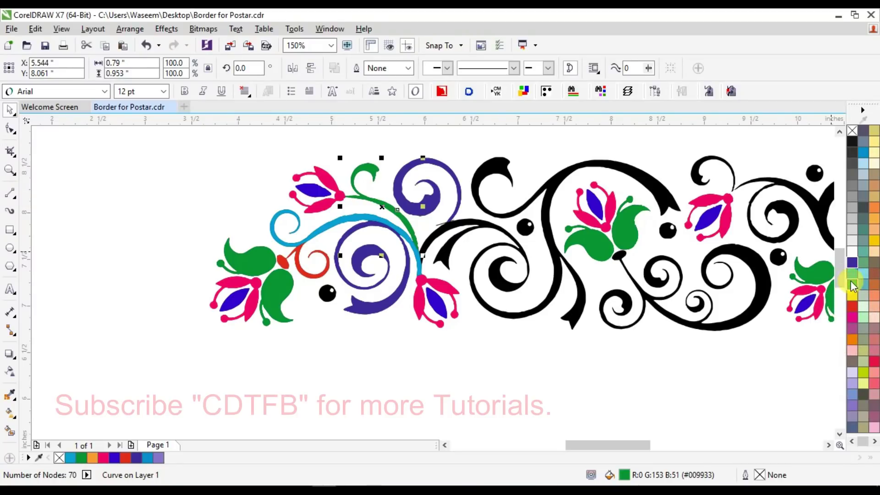
pyautogui.click(853, 275)
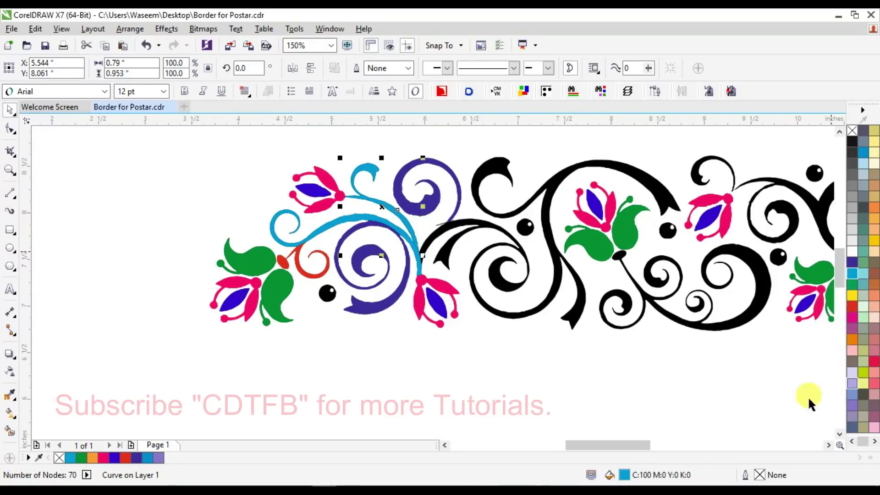
# - Recolor the upper flower's stem red (C0 M100 Y100 K0) and delete the dividing line beside the upper blue spiral
pyautogui.click(852, 306)
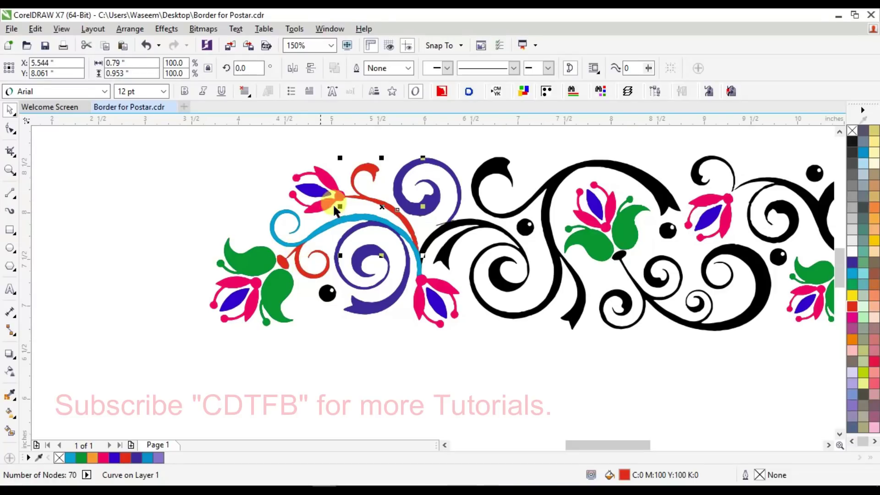
pyautogui.press('space')
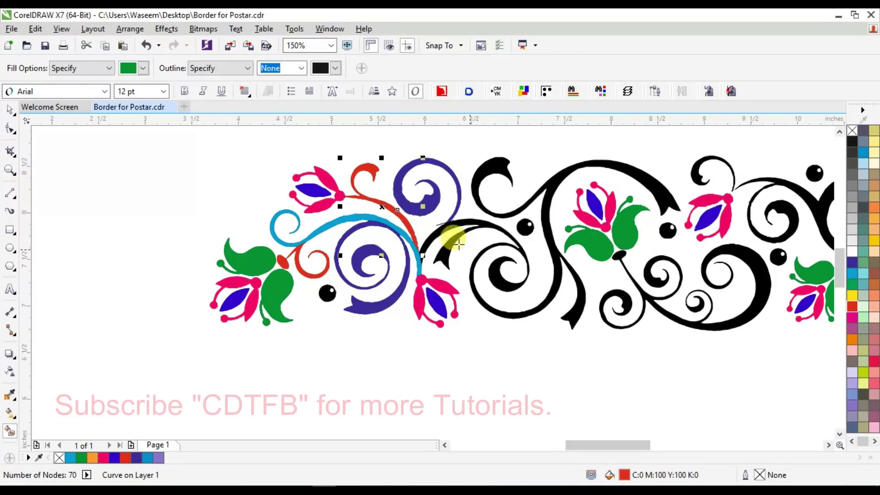
pyautogui.press('space')
pyautogui.click(439, 224)
pyautogui.press('Escape')
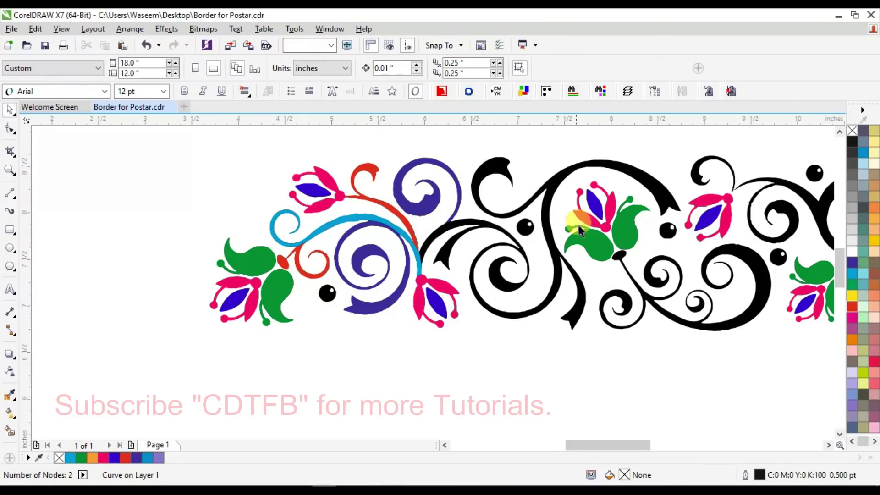
# - Try to Smart Fill the black stem where the arching branch meets the spiral, and undo the fill
pyautogui.moveTo(363, 187); pyautogui.dragTo(585, 334)
pyautogui.press('space')
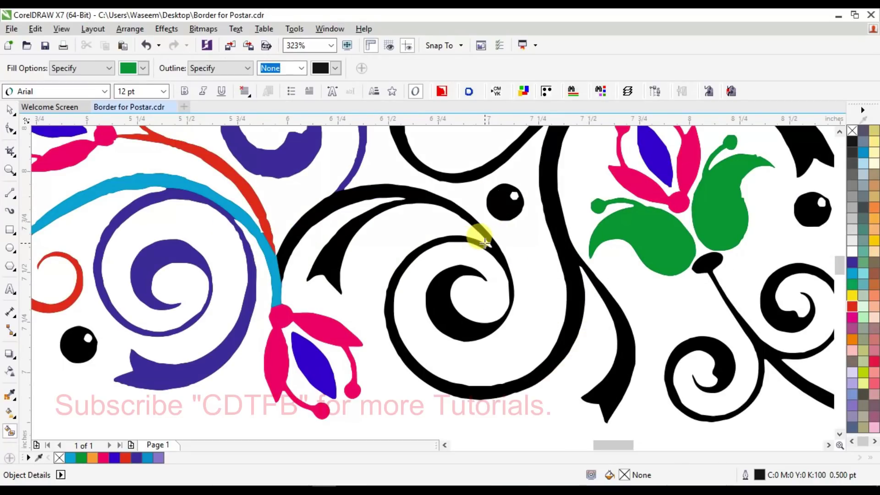
pyautogui.click(476, 237)
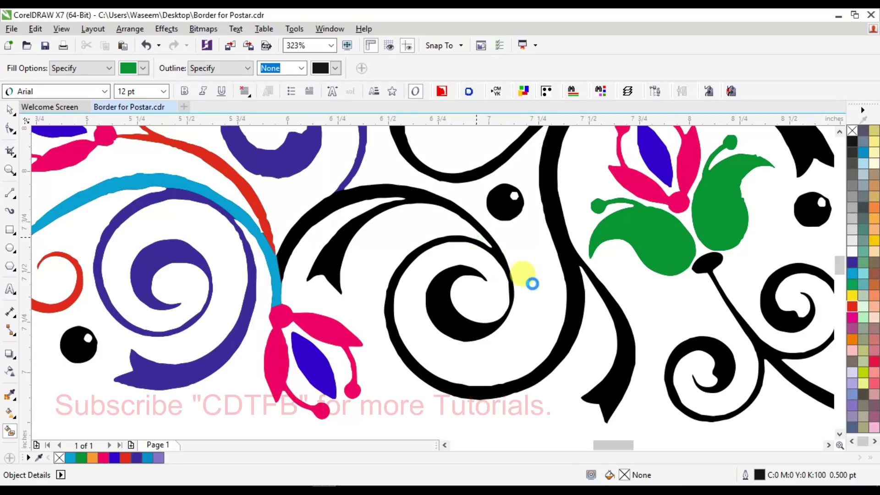
pyautogui.hotkey('ctrl', 'z')
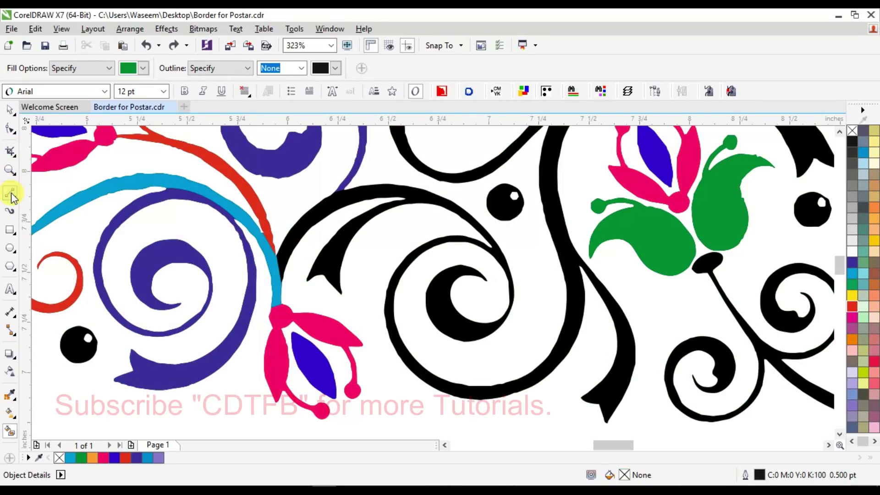
# - Draw a dividing line about 0.245 by 0.345 in between the black arching stem and the spiral, and bend it into a curve along the joint
pyautogui.click(10, 193)
pyautogui.moveTo(473, 234); pyautogui.dragTo(518, 298)
pyautogui.click(10, 132)
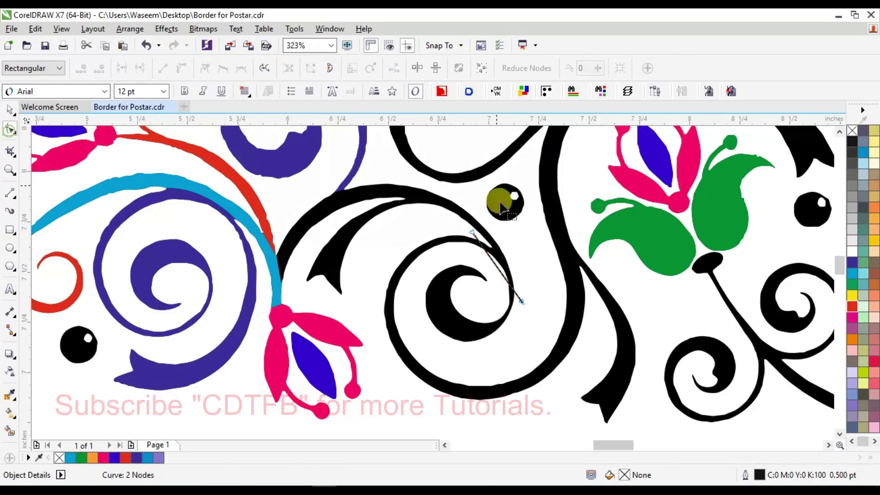
pyautogui.moveTo(495, 265); pyautogui.dragTo(504, 261)
pyautogui.hotkey('ctrl', 'z')
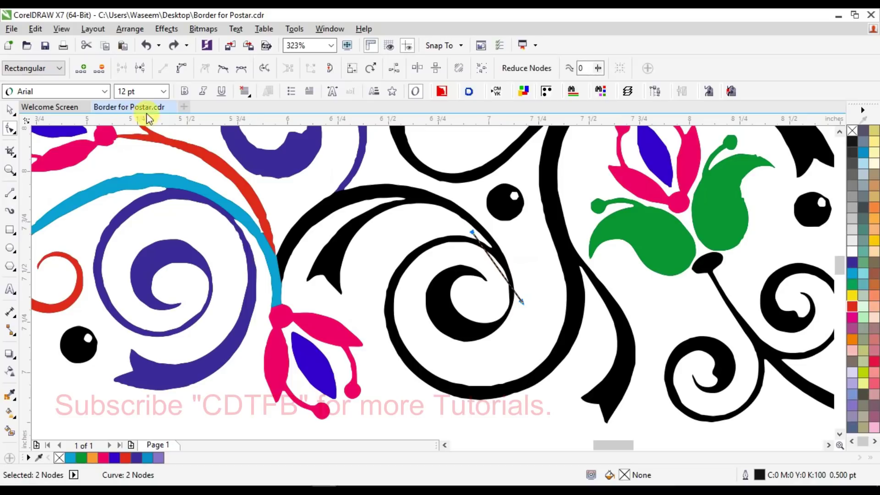
pyautogui.click(487, 264)
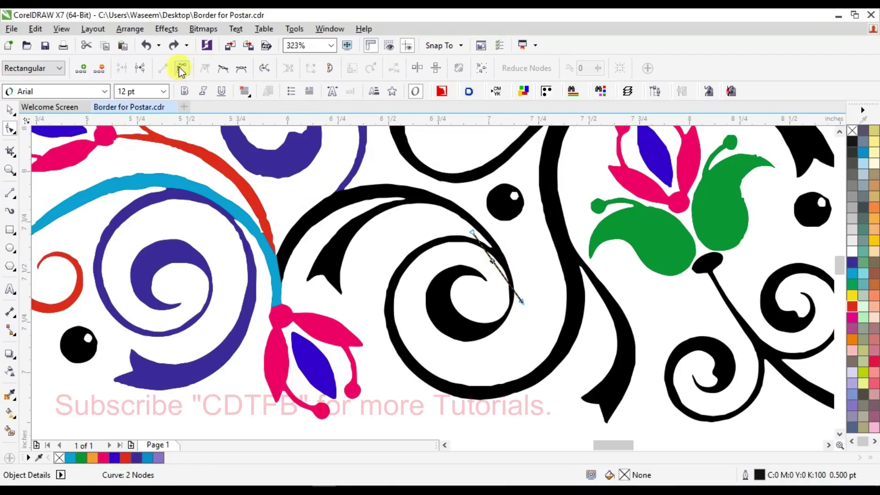
pyautogui.moveTo(500, 272); pyautogui.dragTo(511, 269)
pyautogui.press('space')
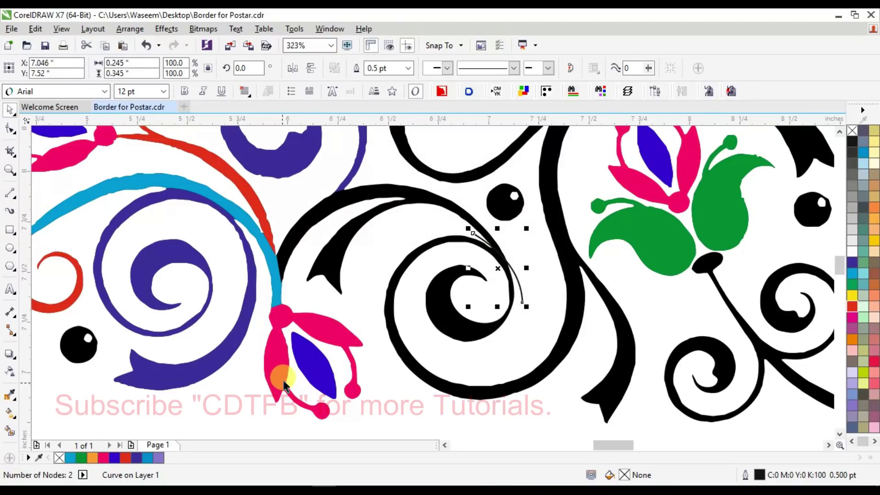
# - Smart Fill the arching stem with its forked branch green and delete the curved dividing line
pyautogui.click(9, 433)
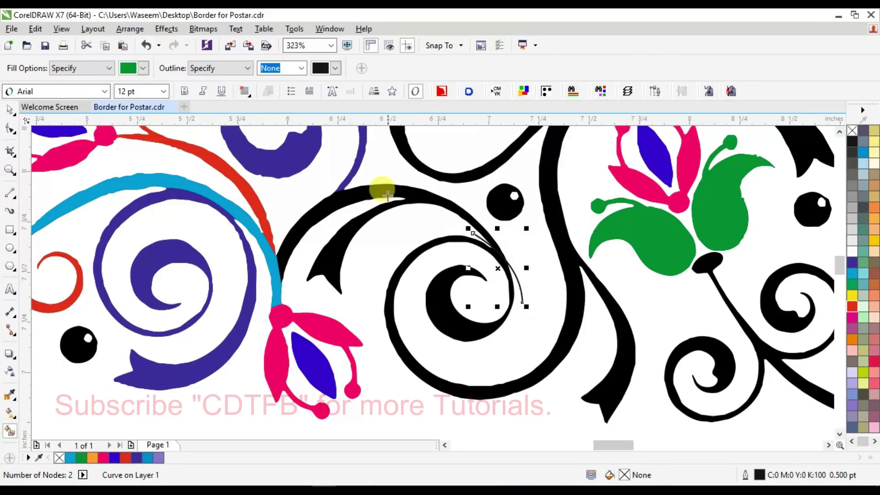
pyautogui.click(395, 191)
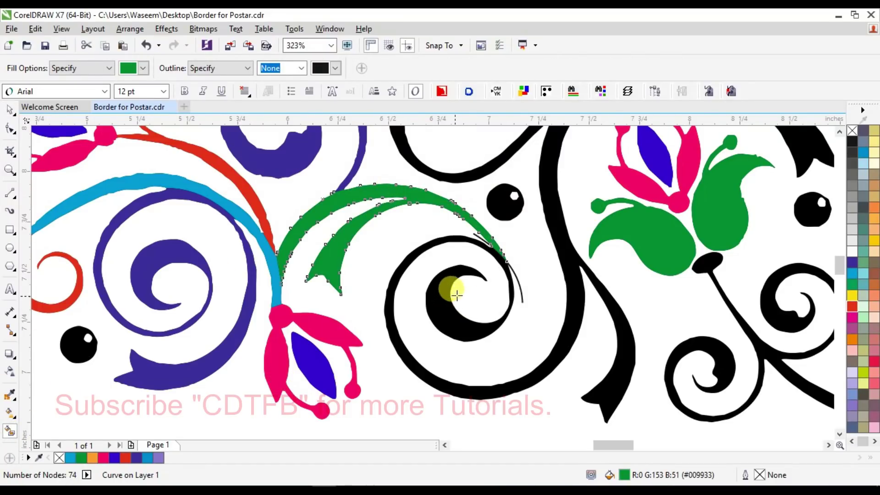
pyautogui.press('space')
pyautogui.click(521, 291)
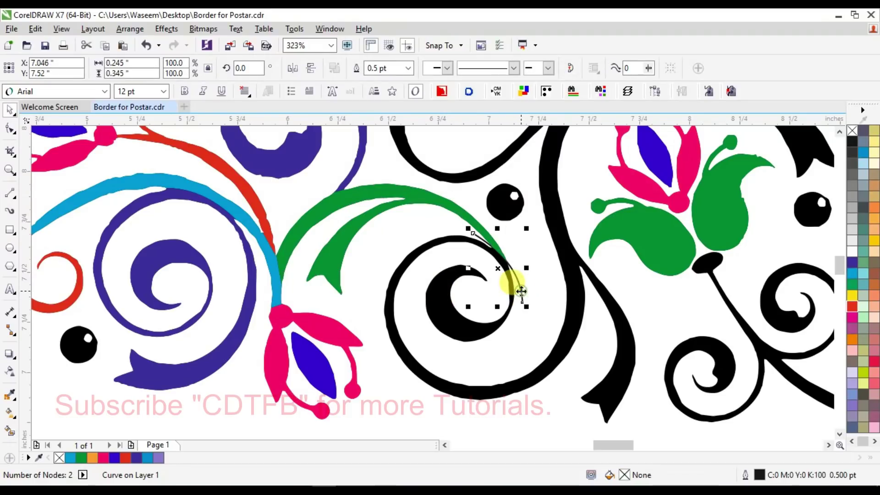
pyautogui.press('Delete')
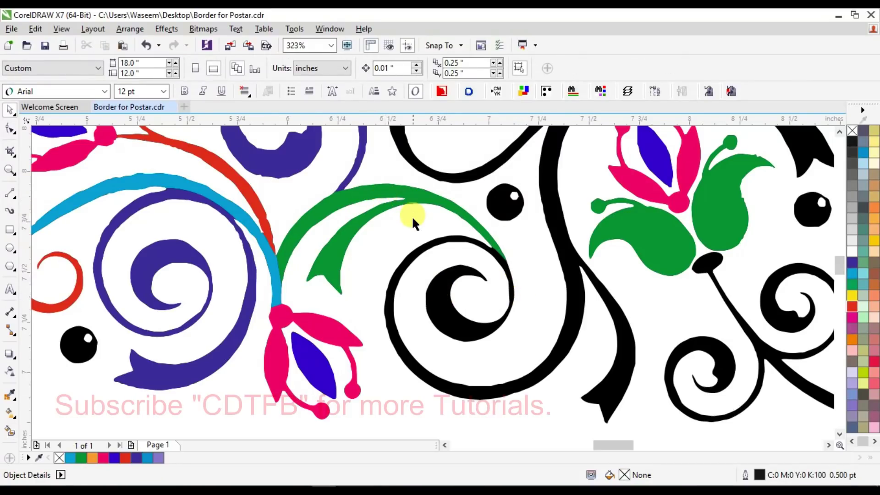
# - Recolor the arching stem with its forked branch cyan (C100 M0 Y0 K0)
pyautogui.scroll(-3, 411, 215)
pyautogui.click(403, 205)
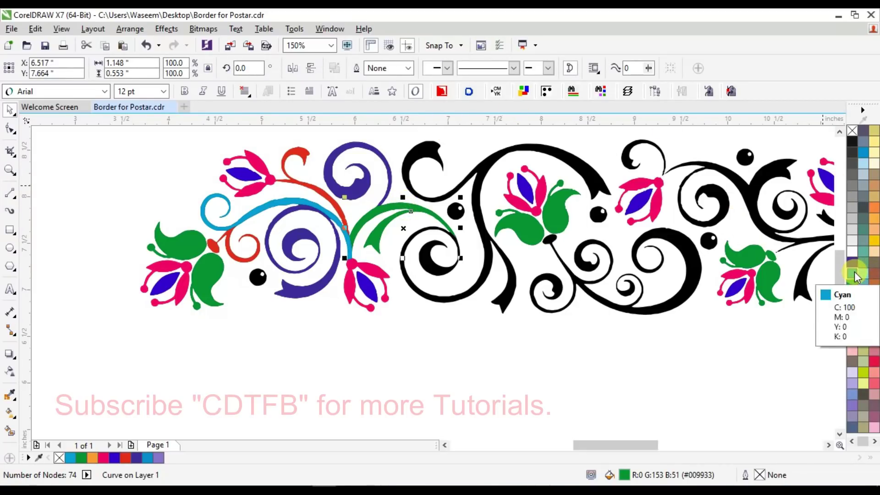
pyautogui.click(853, 274)
pyautogui.click(454, 240)
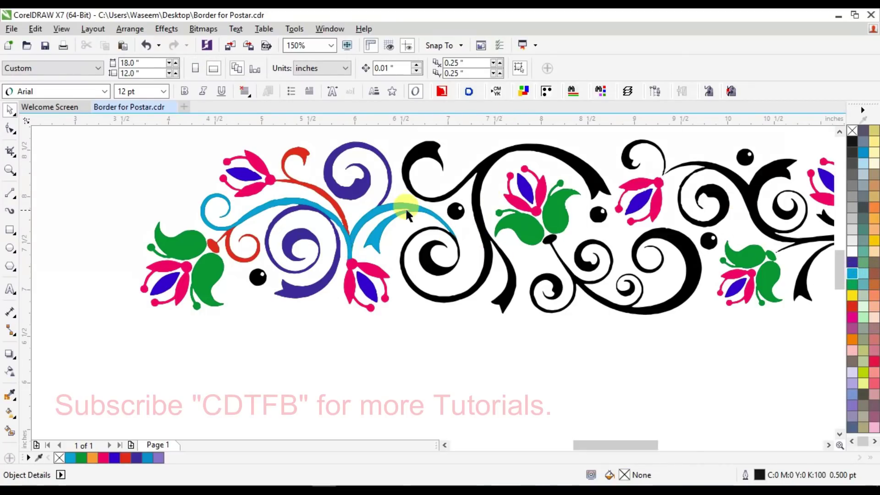
pyautogui.click(431, 253)
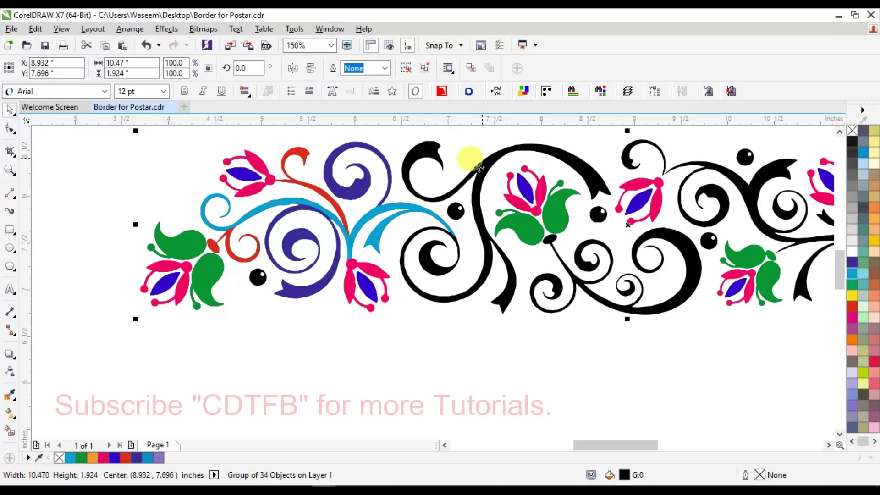
# - Draw a dividing line about 0.093 by 0.332 in where the lower forked branch leaves the large black S-shaped stem
pyautogui.click(18, 200)
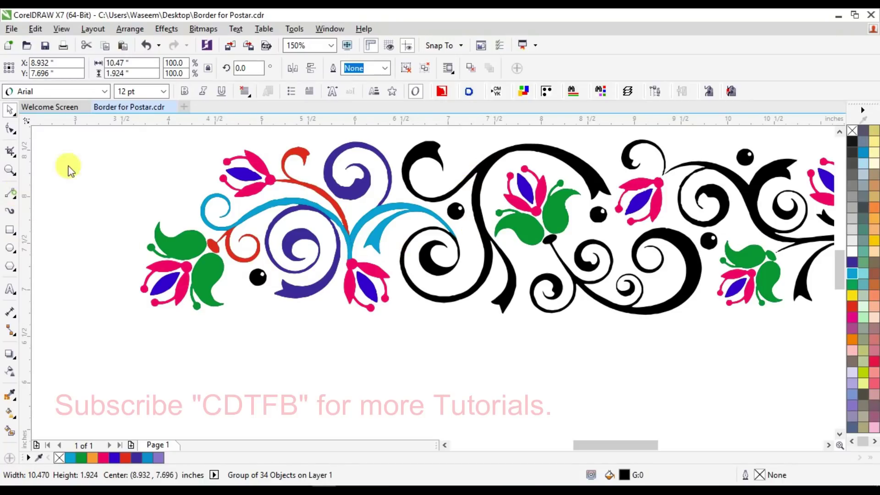
pyautogui.scroll(3, 477, 235)
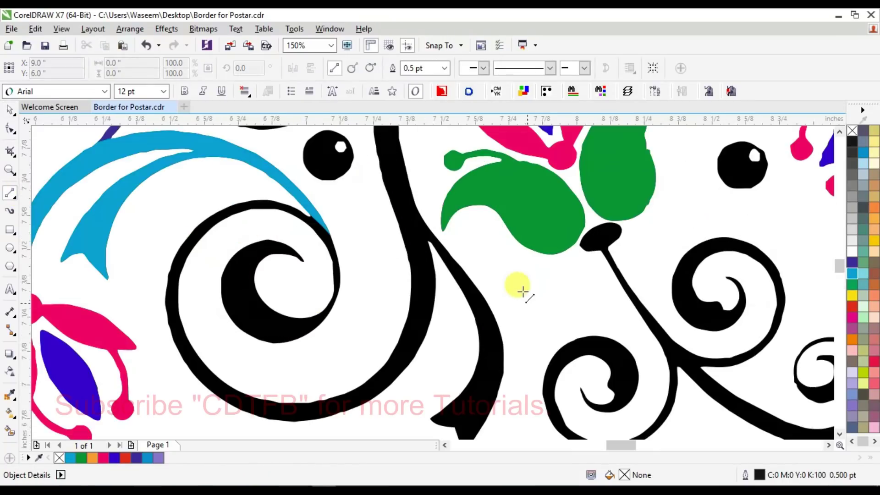
pyautogui.click(414, 189)
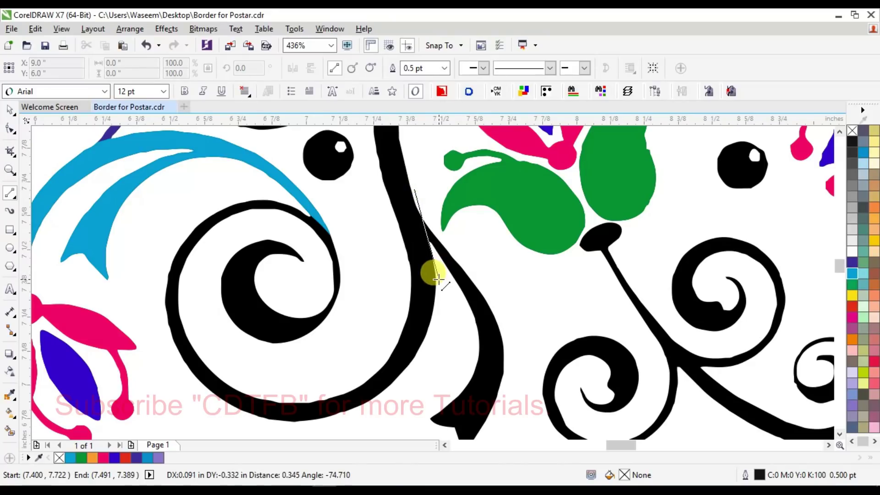
pyautogui.click(439, 279)
# - Draw a dividing line about 0.435 by 0.465 in where the upper curl joins the large black S-shaped stem
pyautogui.scroll(-4, 466, 251)
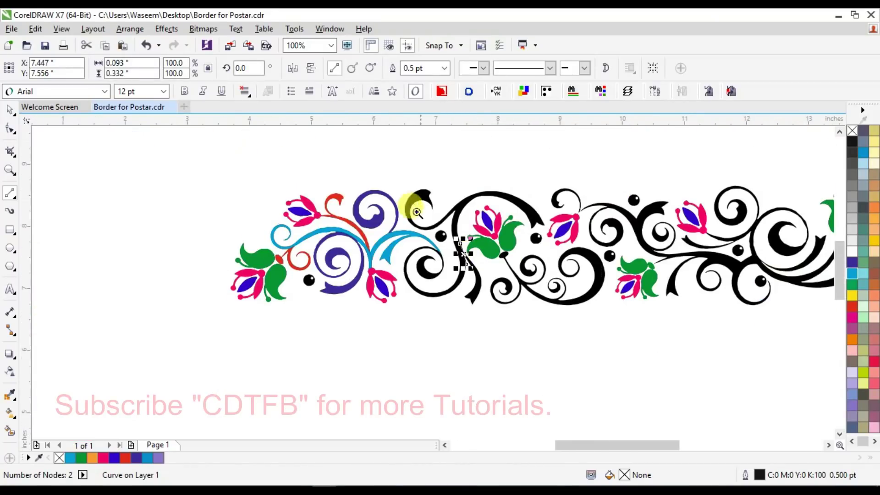
pyautogui.scroll(3, 532, 254)
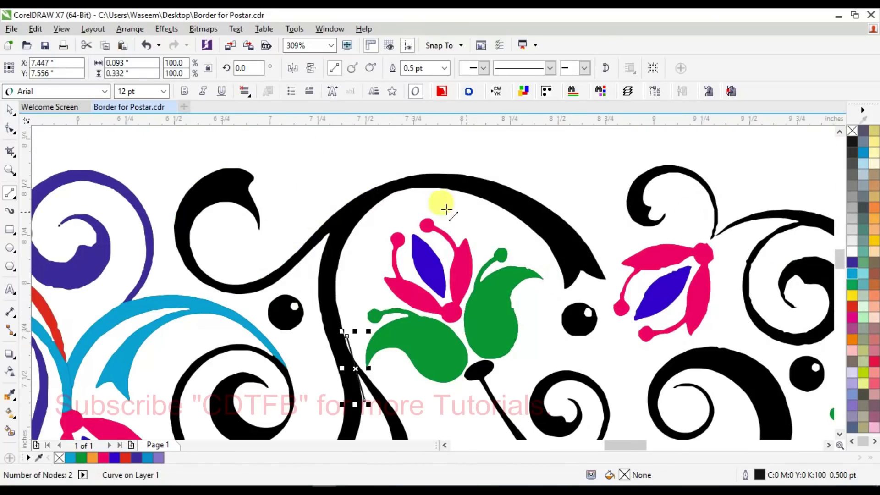
pyautogui.click(321, 241)
pyautogui.click(404, 153)
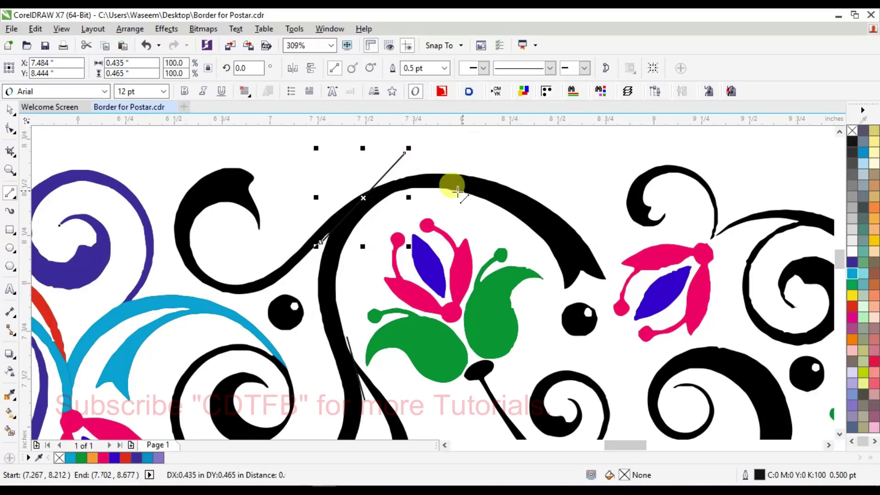
# - Smart Fill the large S-shaped stem and its spiral green (R0 G153 B51)
pyautogui.click(10, 431)
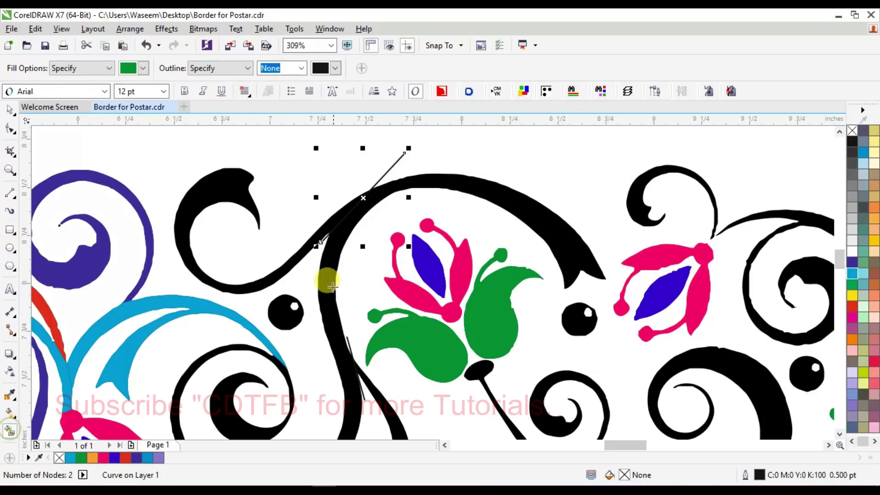
pyautogui.click(323, 262)
pyautogui.scroll(-3, 436, 231)
pyautogui.press('space')
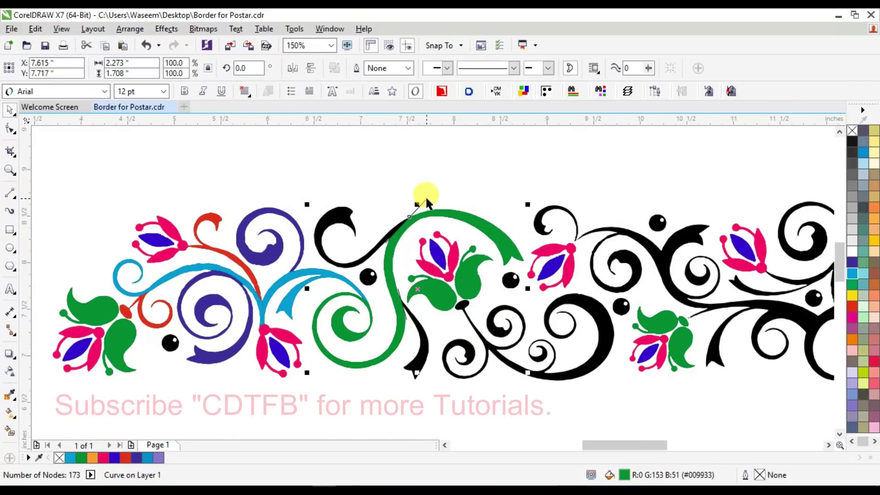
# - Delete both dividing lines along the S-shaped stem and recolor the stem red (C0 M100 Y100 K0)
pyautogui.click(424, 200)
pyautogui.press('Delete')
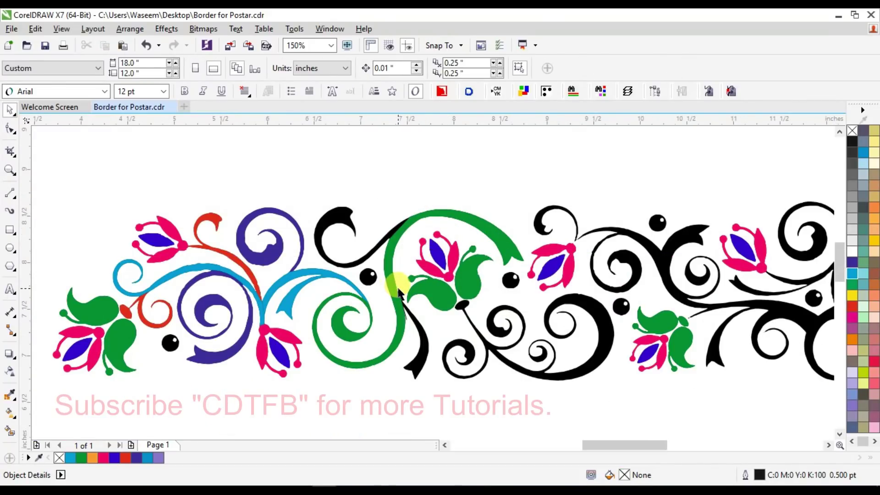
pyautogui.click(400, 290)
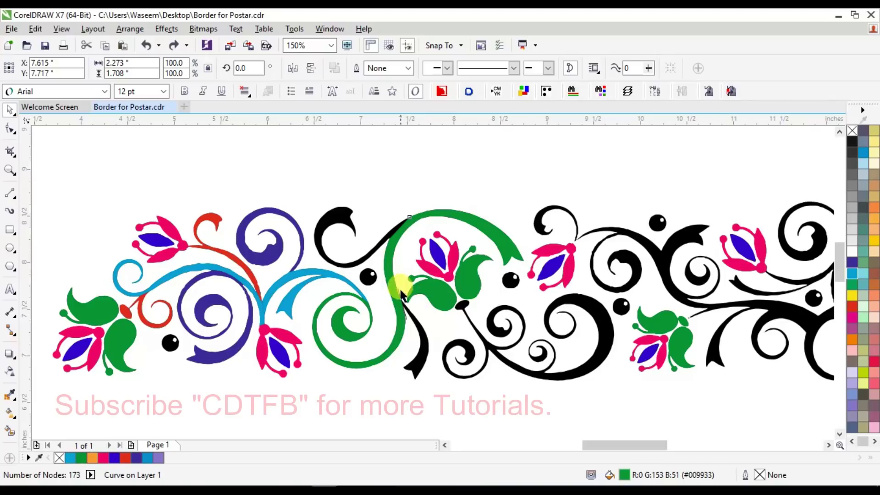
pyautogui.click(380, 272)
pyautogui.moveTo(418, 344); pyautogui.dragTo(418, 344)
pyautogui.press('Delete')
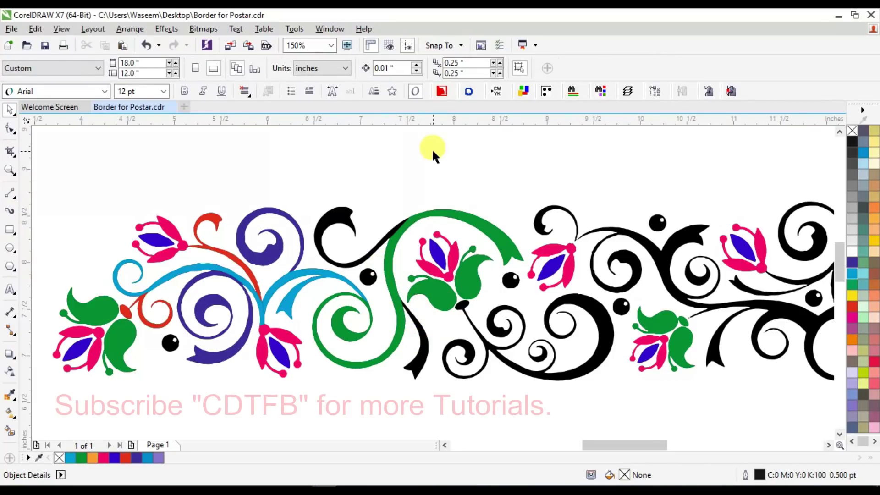
pyautogui.click(410, 218)
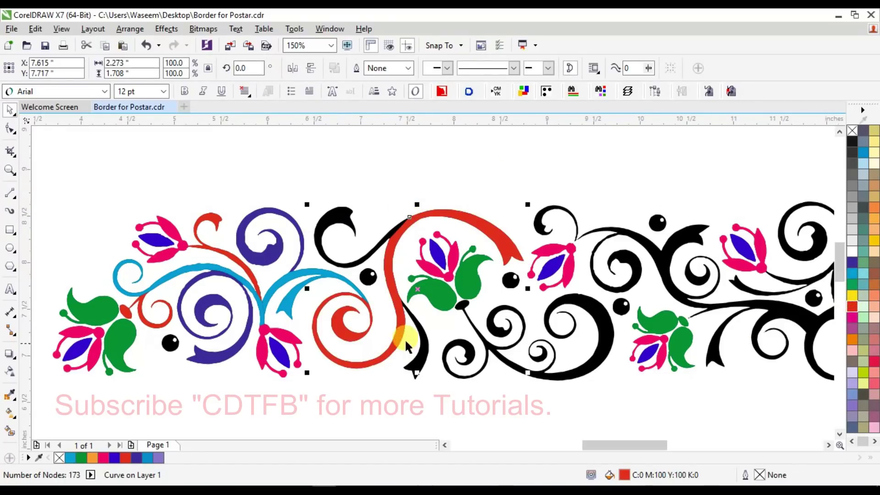
# - Smart Fill the upper black curl and the lower forked branch beside the red S-shaped stem green (R0 G153 B51)
pyautogui.press('space')
pyautogui.click(337, 217)
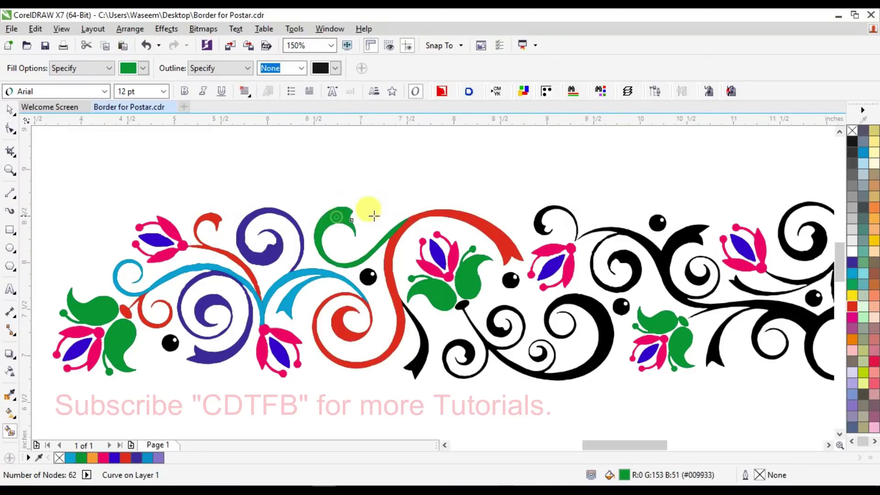
pyautogui.click(416, 364)
pyautogui.press('space')
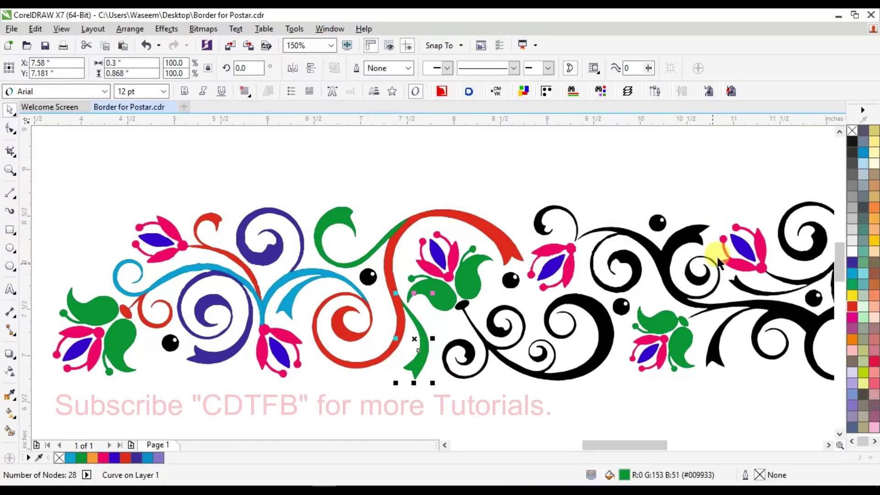
# - Recolor the lower forked branch magenta (C0 M100 Y0 K0) and the upper curl orange
pyautogui.click(853, 316)
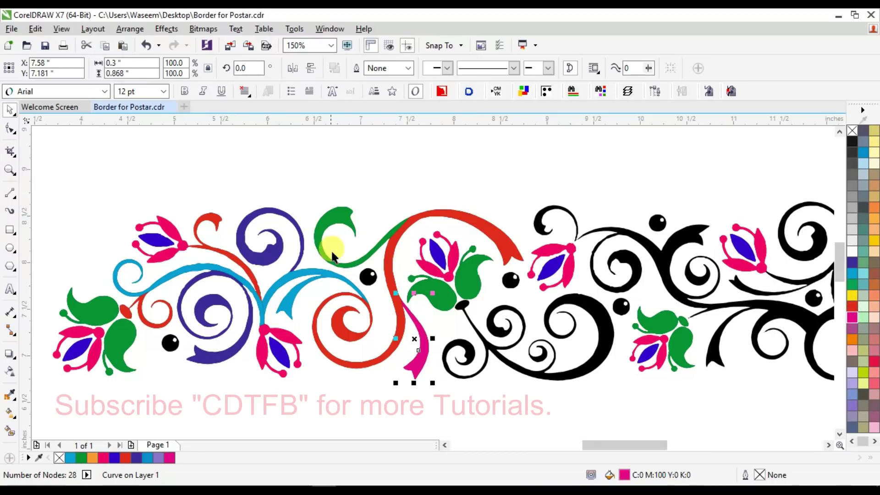
pyautogui.click(333, 222)
pyautogui.click(852, 340)
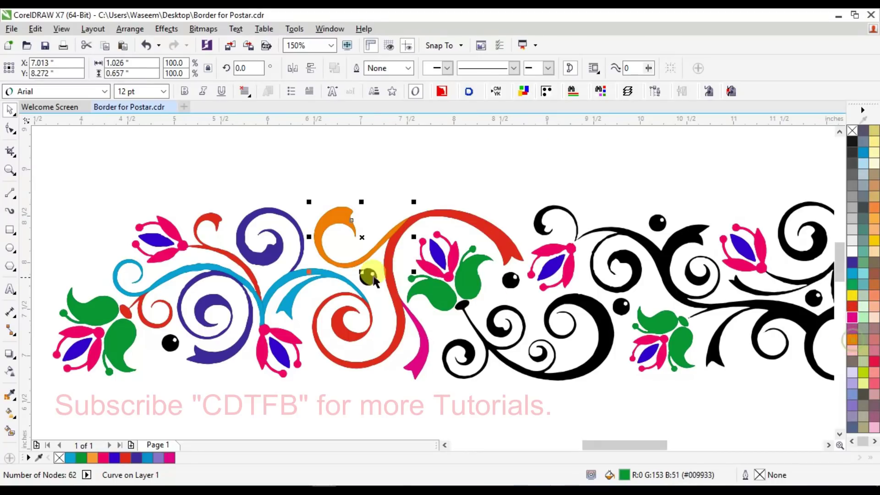
pyautogui.press('Escape')
# - Try recoloring the cyan stem with the small curl at its far end orange (C0 M60 Y100 K0), and undo it
pyautogui.scroll(-2, 548, 288)
pyautogui.moveTo(543, 285); pyautogui.dragTo(791, 375)
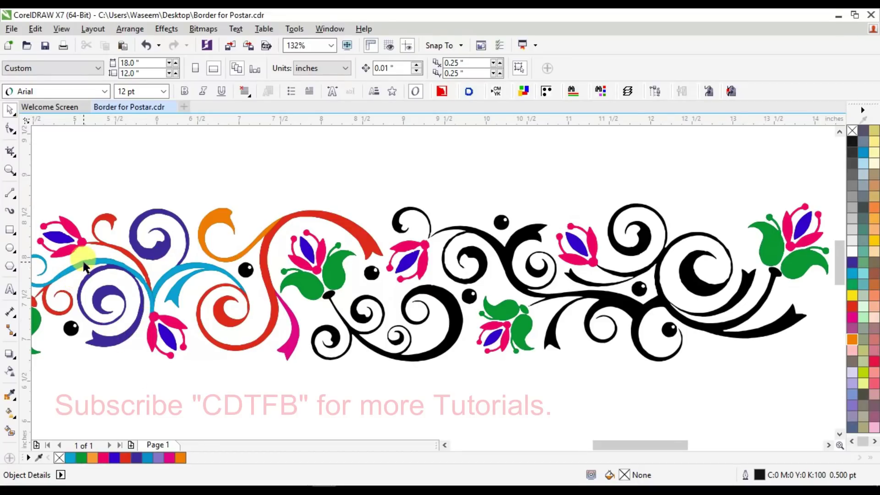
pyautogui.click(167, 271)
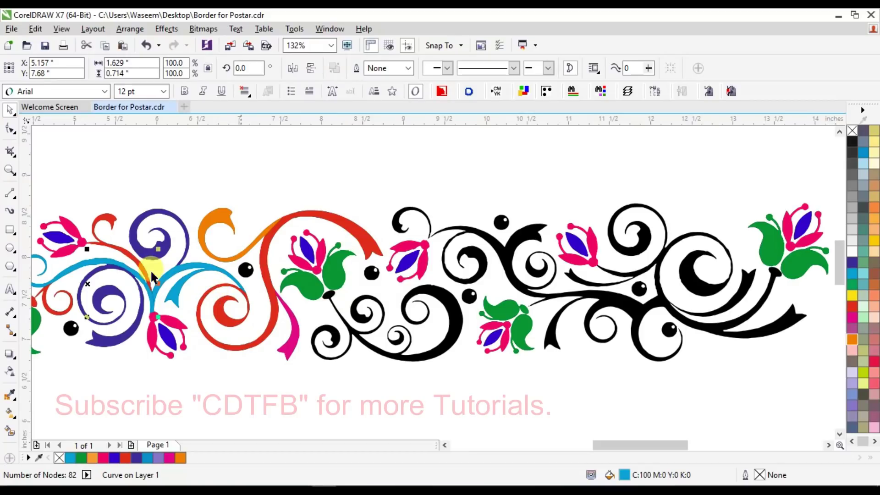
pyautogui.click(67, 270)
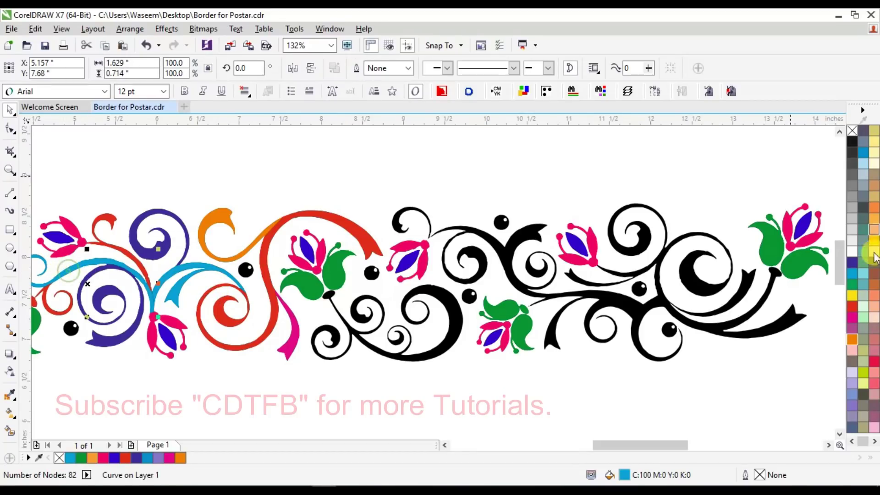
pyautogui.click(852, 340)
pyautogui.scroll(-2, 276, 330)
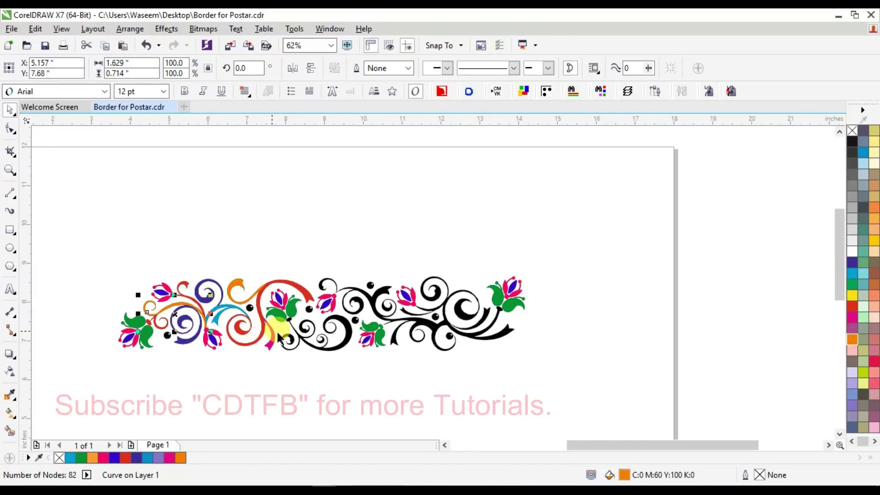
pyautogui.moveTo(92, 257); pyautogui.dragTo(528, 404)
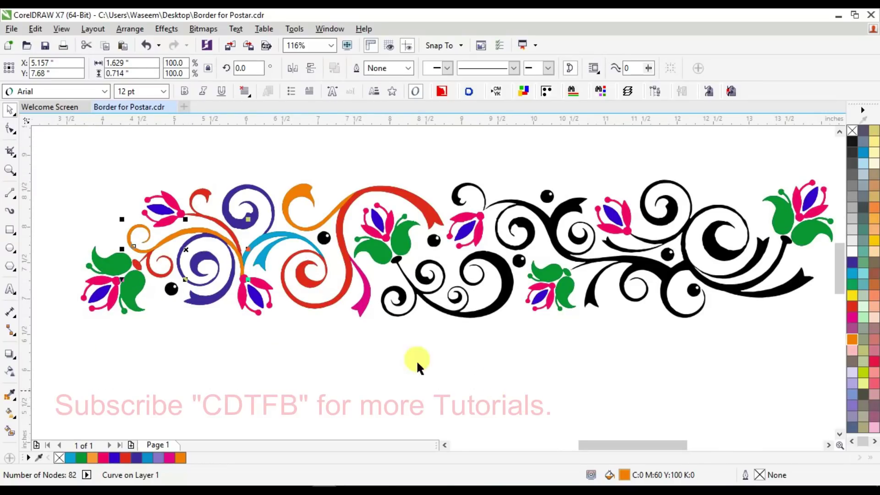
pyautogui.hotkey('ctrl', 'z')
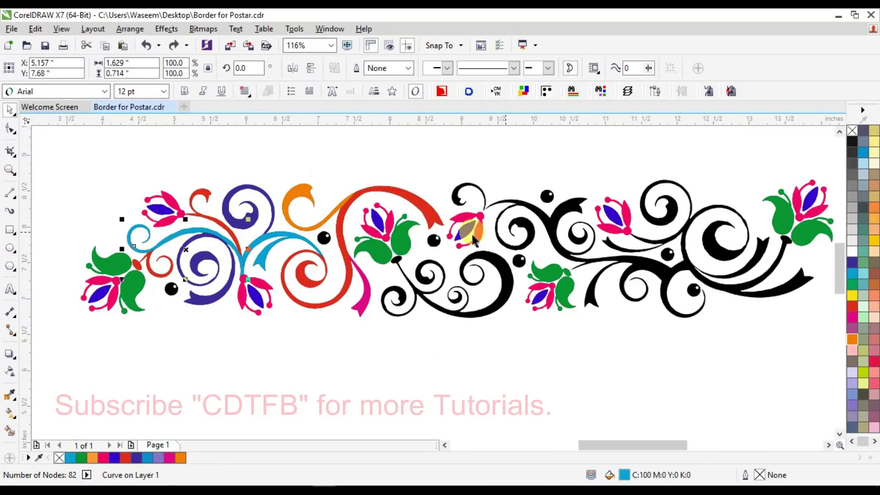
# - Draw a straight dividing line about 0.19 in long where the smallest spiral joins the black stem below the green-leaved flower
pyautogui.press('F2')
pyautogui.moveTo(293, 179); pyautogui.dragTo(596, 356)
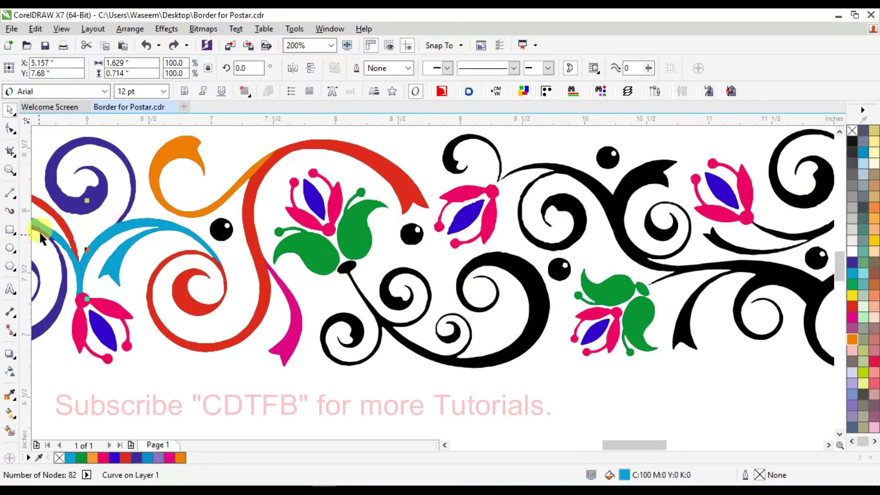
pyautogui.click(8, 192)
pyautogui.scroll(6, 476, 385)
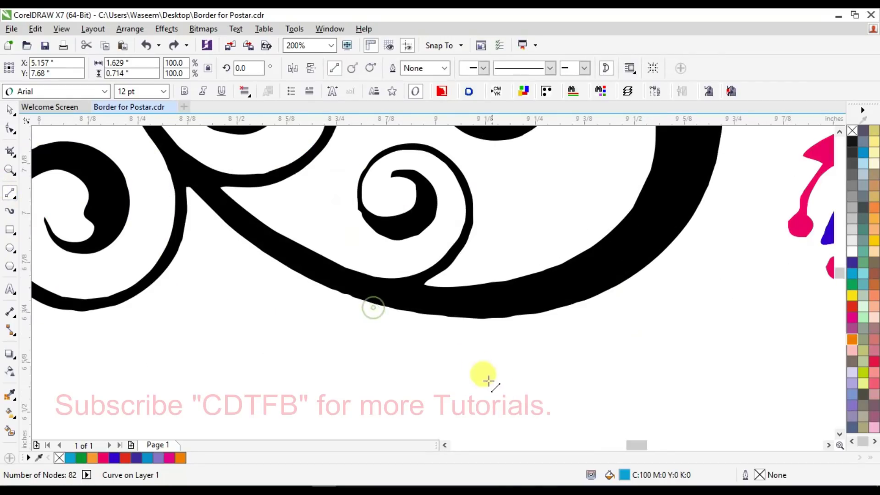
pyautogui.click(431, 284)
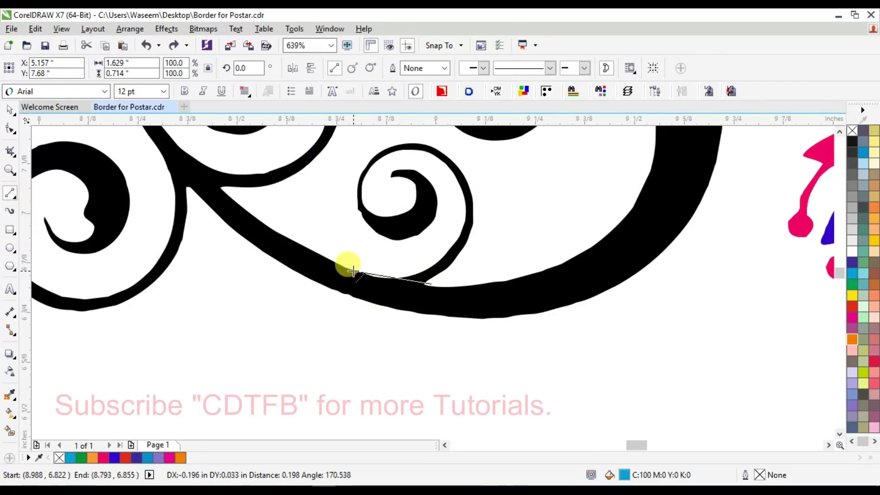
pyautogui.click(355, 270)
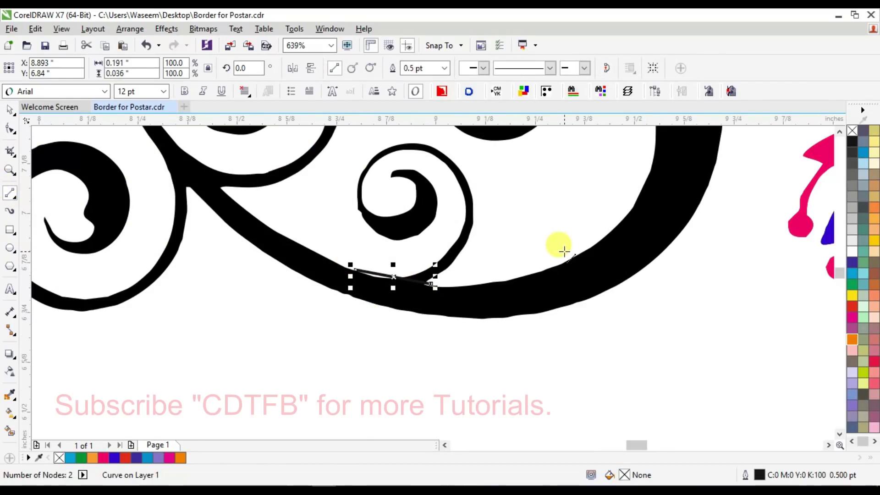
# - Convert the dividing line at the smallest spiral's base to a curve and bend it along the stem's edge
pyautogui.click(14, 134)
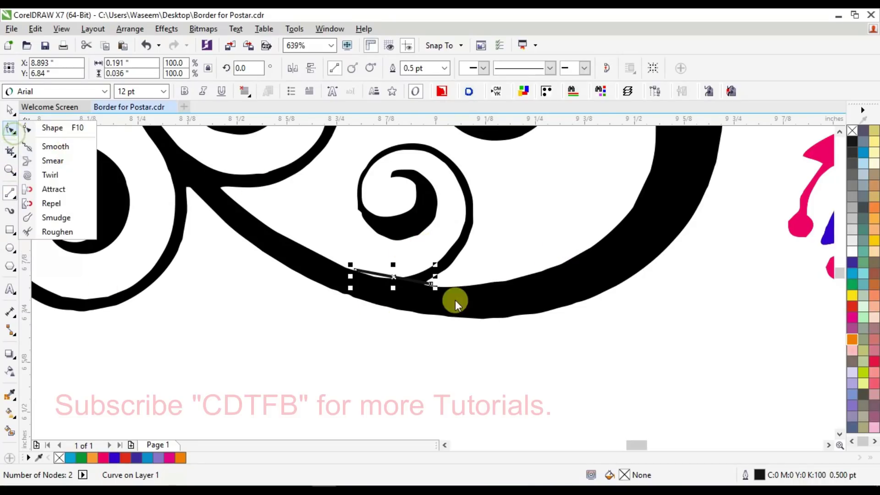
pyautogui.click(10, 128)
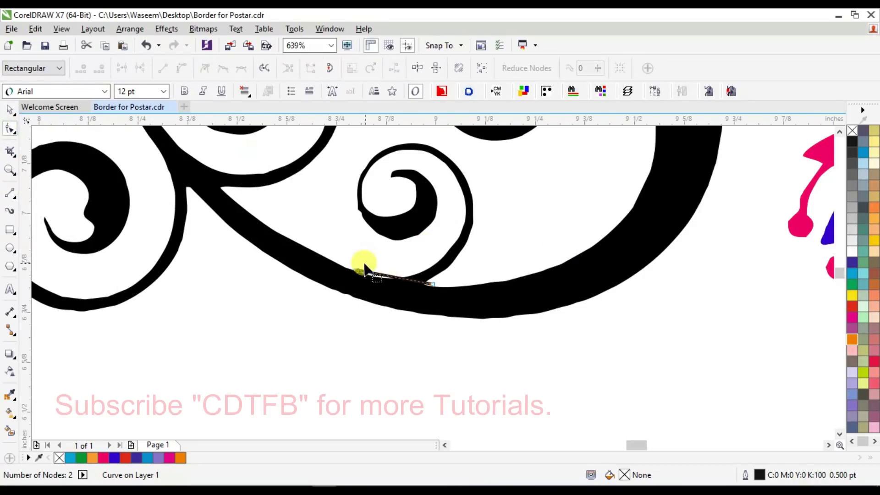
pyautogui.click(391, 276)
pyautogui.click(181, 68)
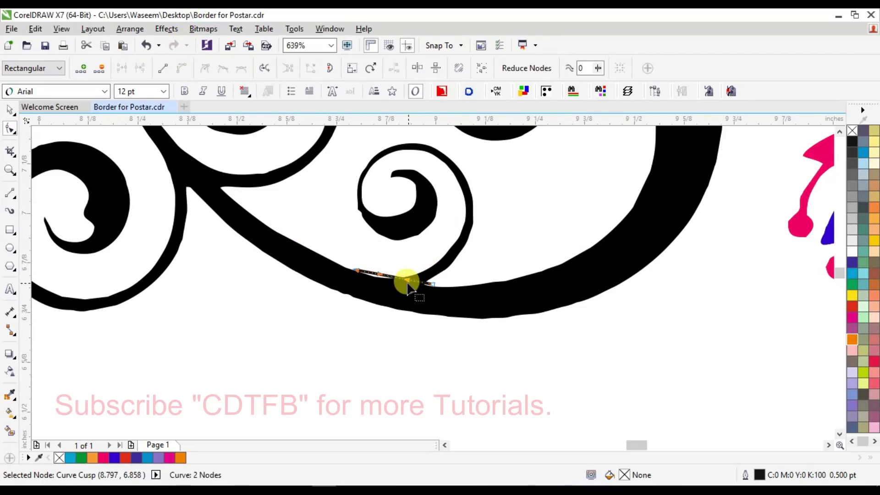
pyautogui.moveTo(393, 277); pyautogui.dragTo(394, 280)
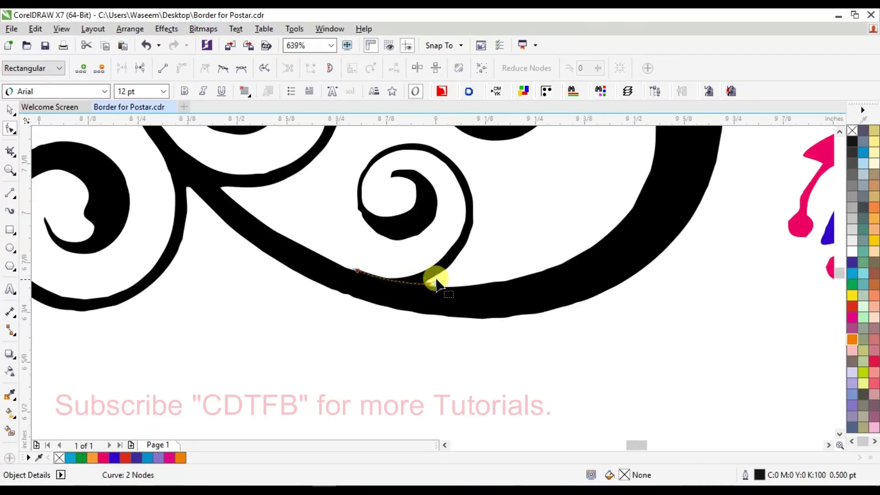
pyautogui.press('space')
# - Draw a Bezier dividing line, about 0.15 in wide and high, where the upper spiral branches off the black stem
pyautogui.scroll(-2, 517, 262)
pyautogui.press('F2')
pyautogui.moveTo(277, 153); pyautogui.dragTo(539, 329)
pyautogui.press('F10')
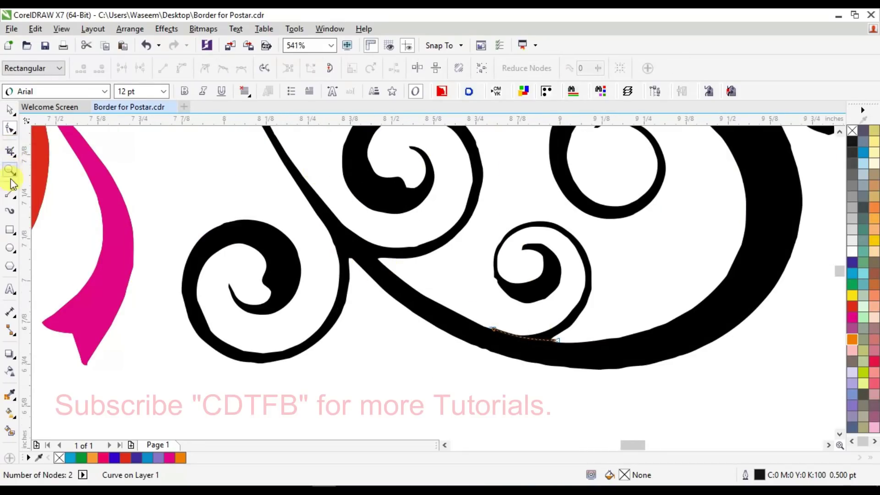
pyautogui.click(11, 192)
pyautogui.click(51, 221)
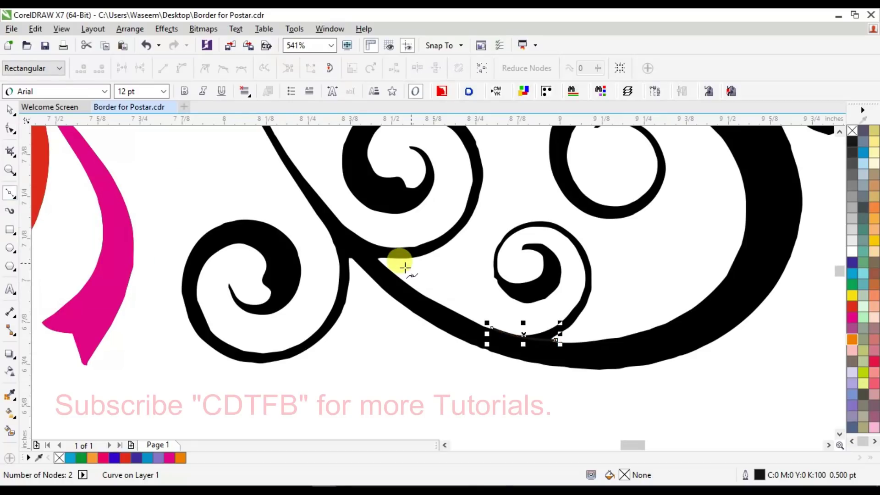
pyautogui.click(387, 261)
pyautogui.moveTo(338, 214); pyautogui.dragTo(338, 201)
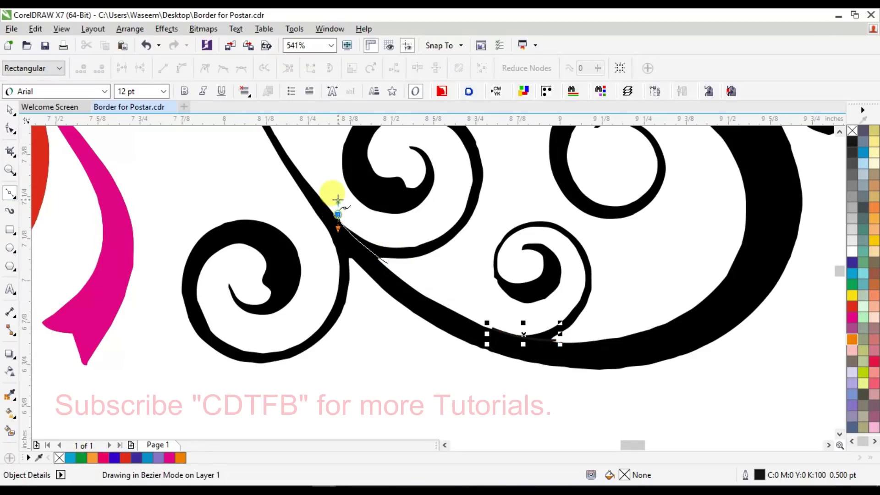
pyautogui.press('space')
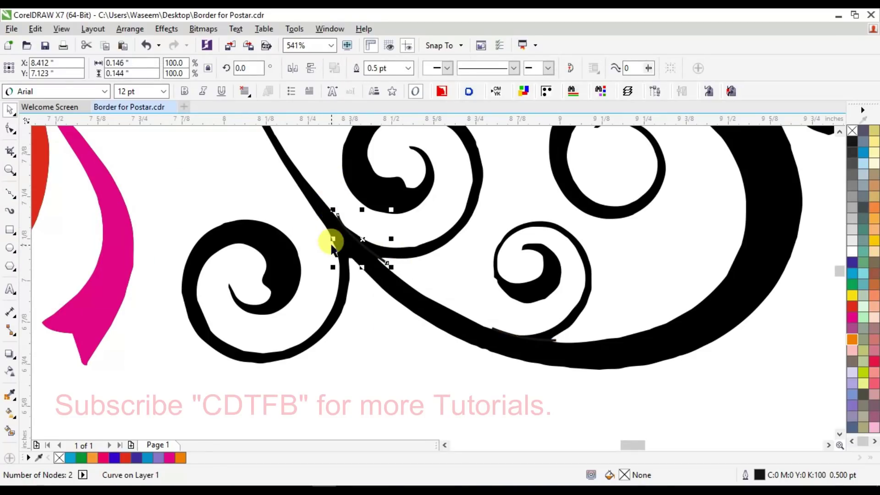
# - Draw another curved Bezier dividing line where the lower-left spiral joins the black stem
pyautogui.press('space')
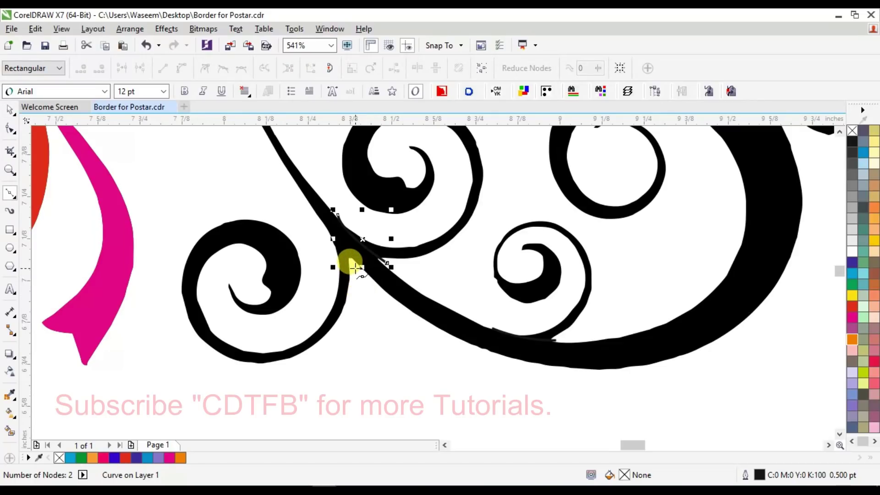
pyautogui.click(356, 268)
pyautogui.moveTo(301, 205); pyautogui.dragTo(274, 185)
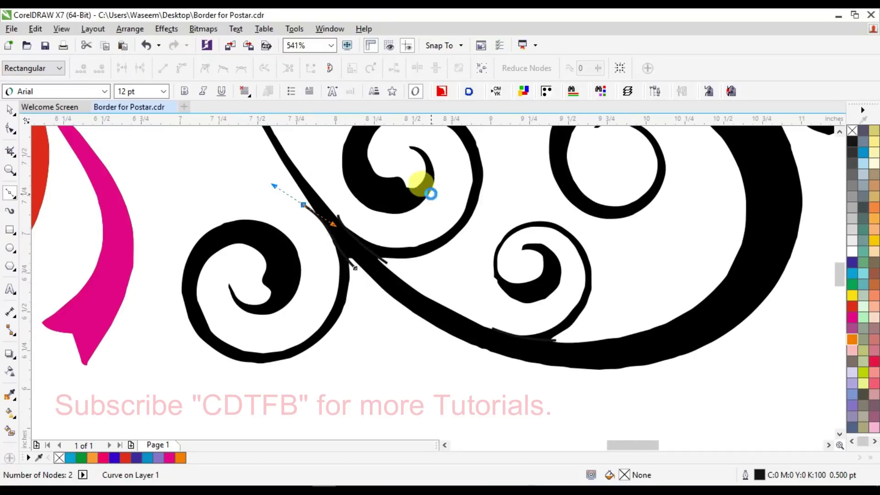
# - Smart Fill the large curled stem below the green-leaved flower with green (R0 G153 B51)
pyautogui.scroll(-3, 426, 188)
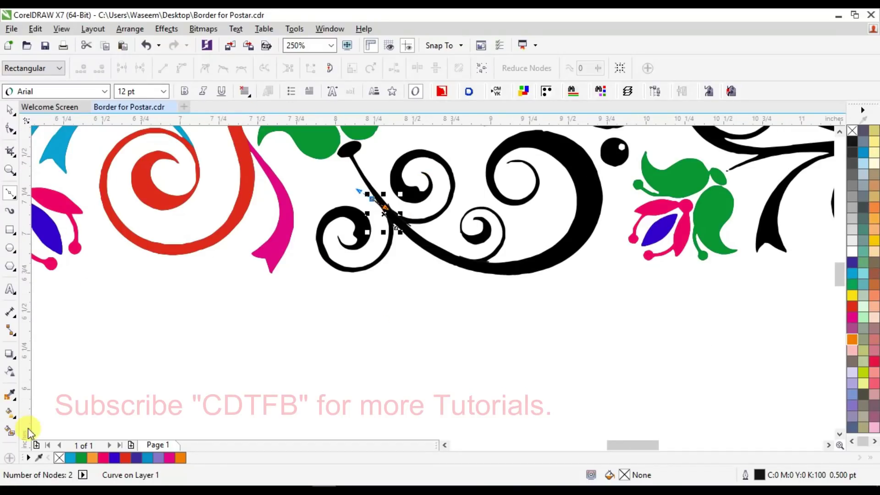
pyautogui.click(11, 431)
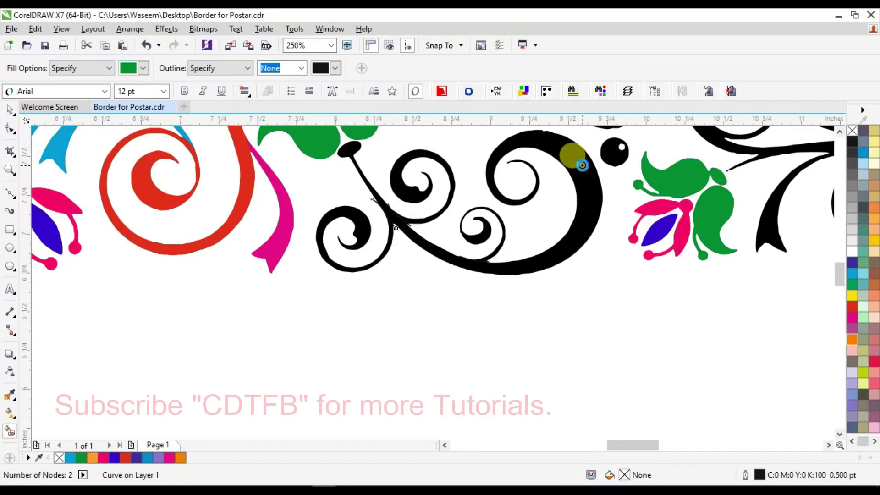
pyautogui.click(569, 153)
# - Delete the dividing lines at the spiral junctions along the large green curled stem
pyautogui.press('space')
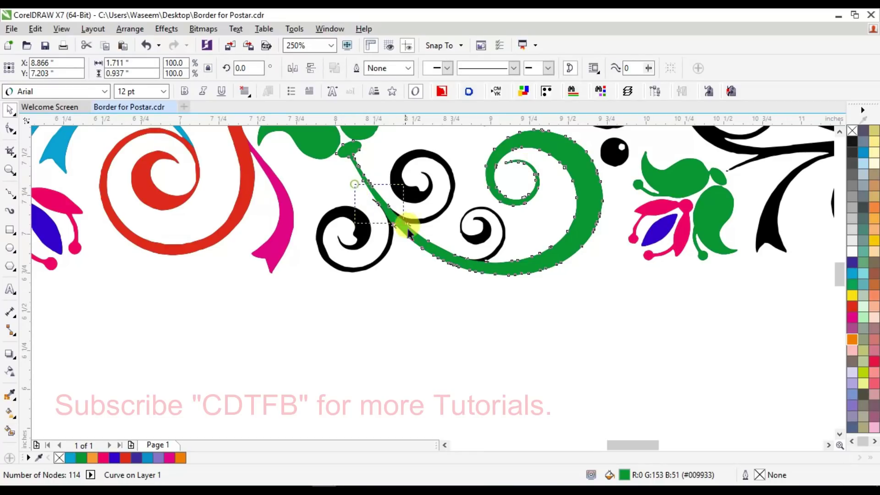
pyautogui.moveTo(408, 229); pyautogui.dragTo(412, 233)
pyautogui.press('Delete')
pyautogui.moveTo(444, 298); pyautogui.dragTo(492, 247)
pyautogui.press('Delete')
# - Recolor the large curled stem cyan (C100 M0 Y0 K0) after trying orange on it
pyautogui.scroll(-1, 573, 184)
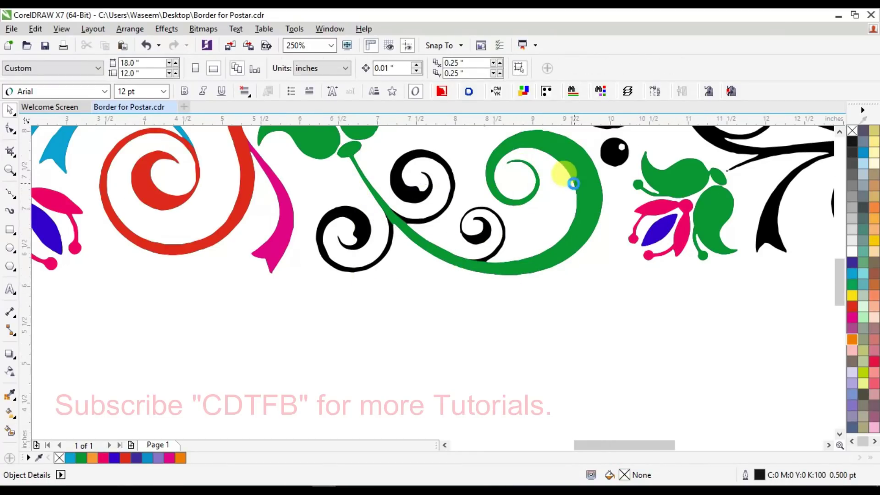
pyautogui.press('F2')
pyautogui.moveTo(324, 265); pyautogui.dragTo(702, 62)
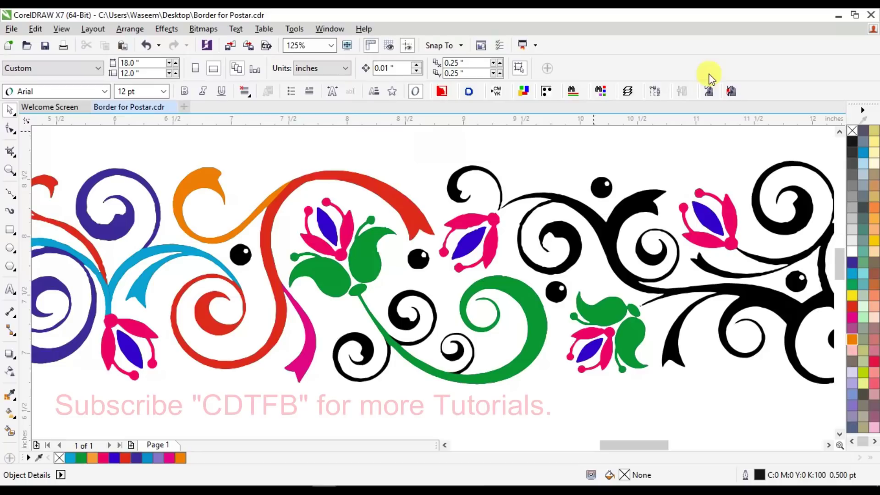
pyautogui.click(530, 301)
pyautogui.click(853, 341)
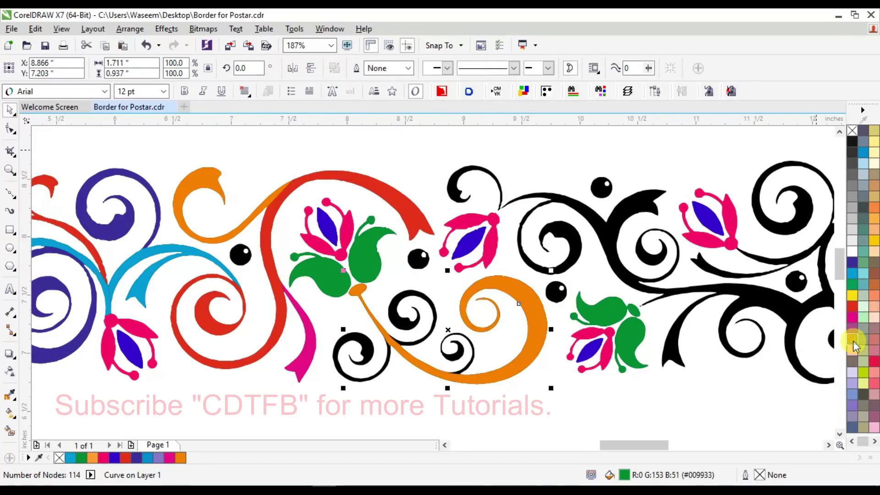
pyautogui.click(849, 274)
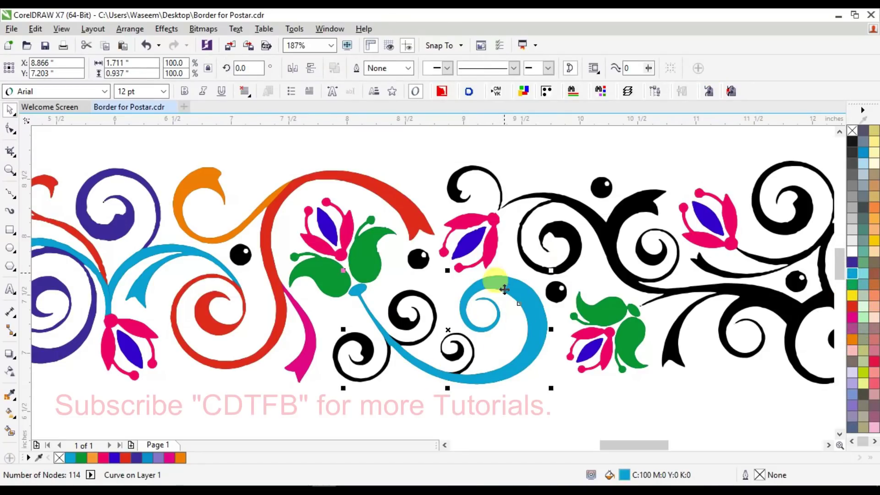
# - Smart Fill the upper and lower-left black spirals beside the cyan stem with green (R0 G153 B51)
pyautogui.press('space')
pyautogui.click(392, 303)
pyautogui.click(352, 350)
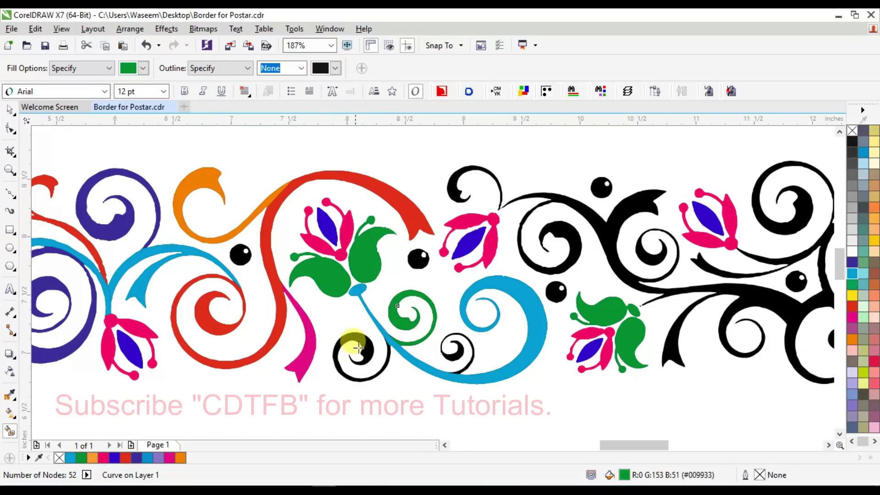
# - Recolor the lower-left spiral beside the cyan stem blue (C100 M100 Y0 K0) and the upper spiral red
pyautogui.press('space')
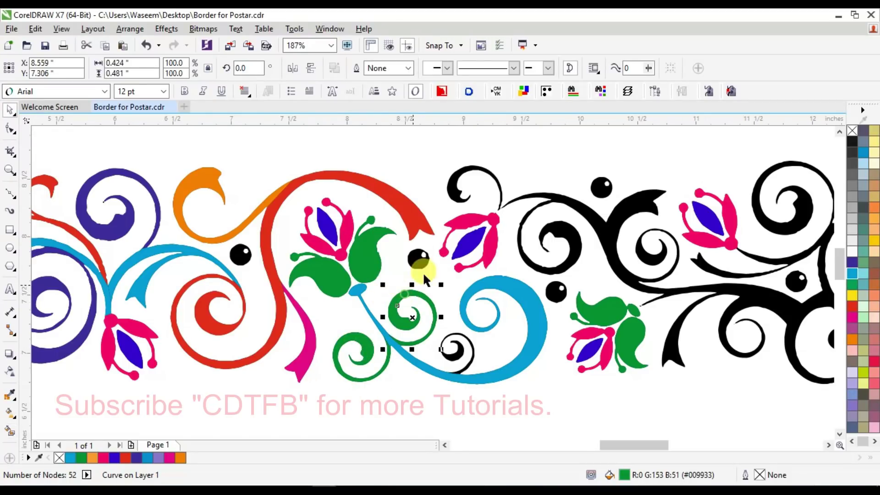
pyautogui.click(852, 265)
pyautogui.click(403, 312)
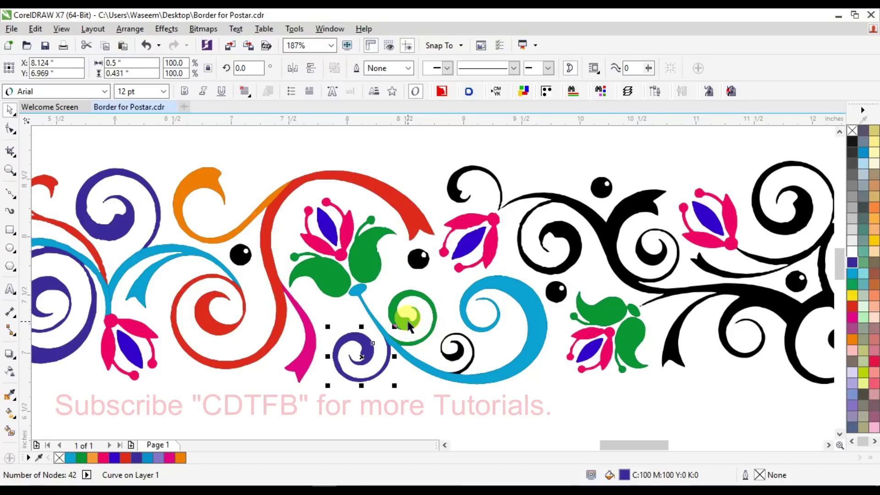
pyautogui.click(852, 264)
pyautogui.click(852, 307)
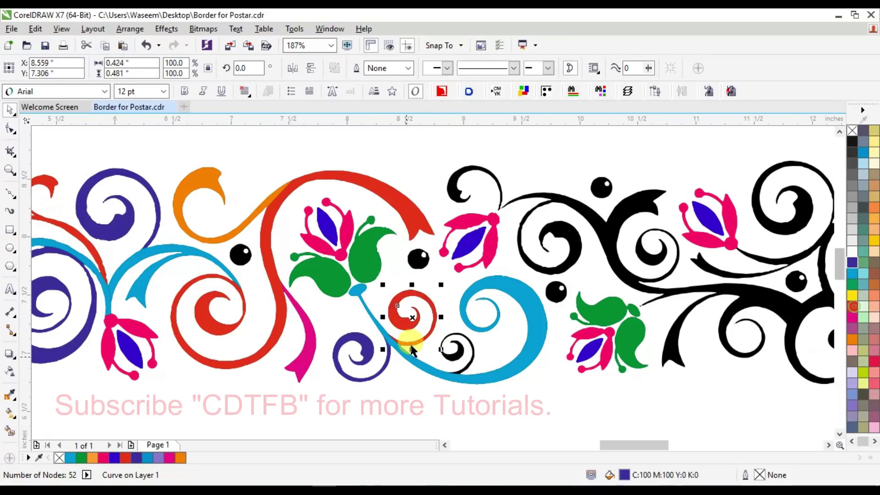
# - Smart Fill the smallest black spiral inside the cyan stem's curve and recolor it magenta (C0 M100 Y0 K0)
pyautogui.click(456, 352)
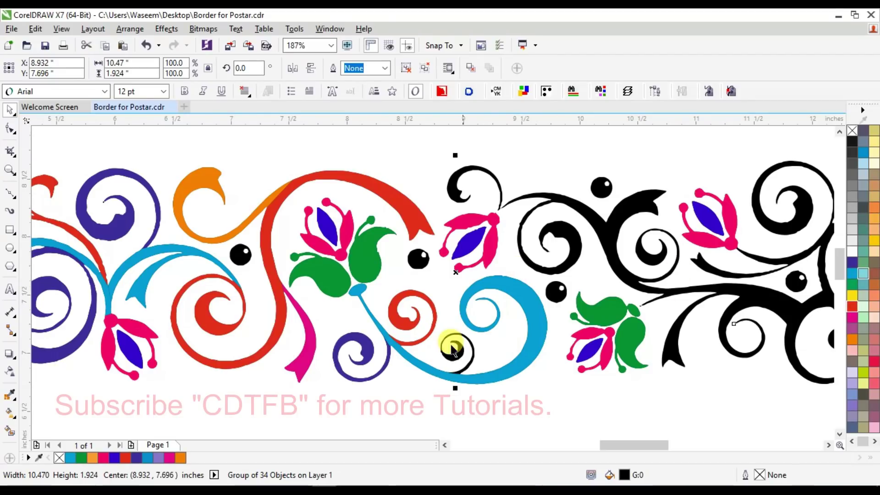
pyautogui.press('space')
pyautogui.press('space')
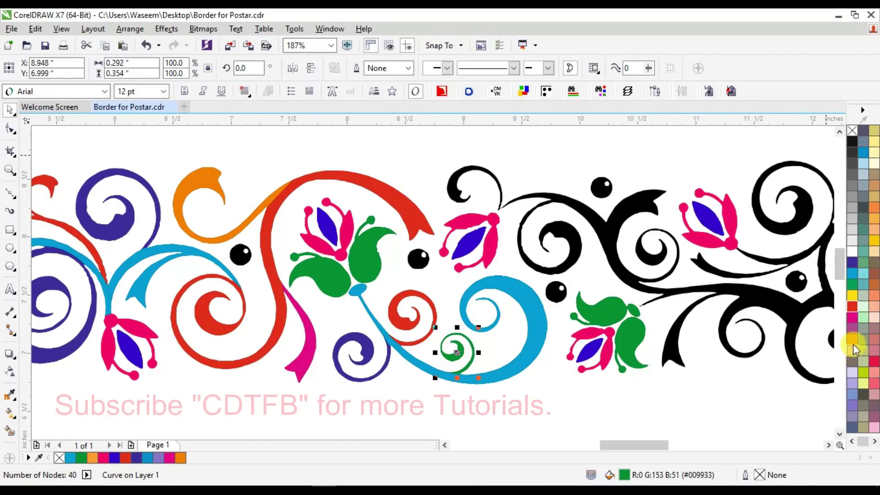
pyautogui.click(849, 317)
pyautogui.scroll(-1, 544, 401)
pyautogui.press('F2')
pyautogui.moveTo(302, 252); pyautogui.dragTo(869, 447)
pyautogui.scroll(2, 874, 452)
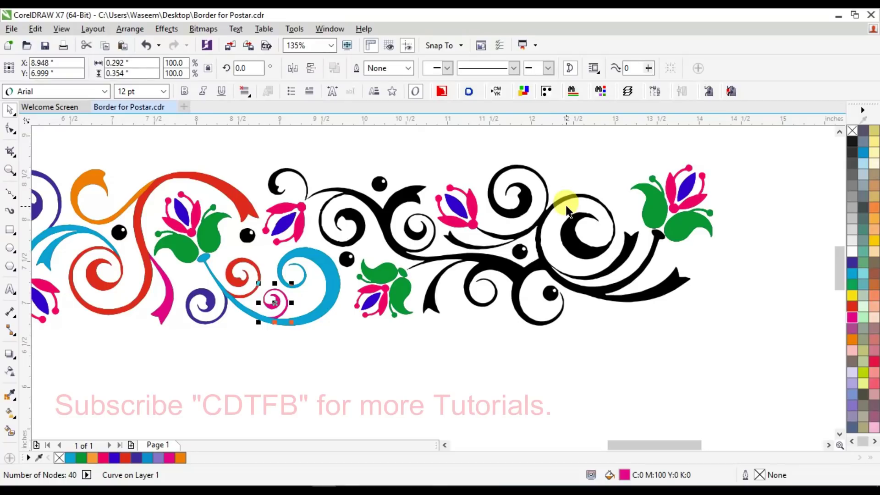
pyautogui.scroll(3, 303, 202)
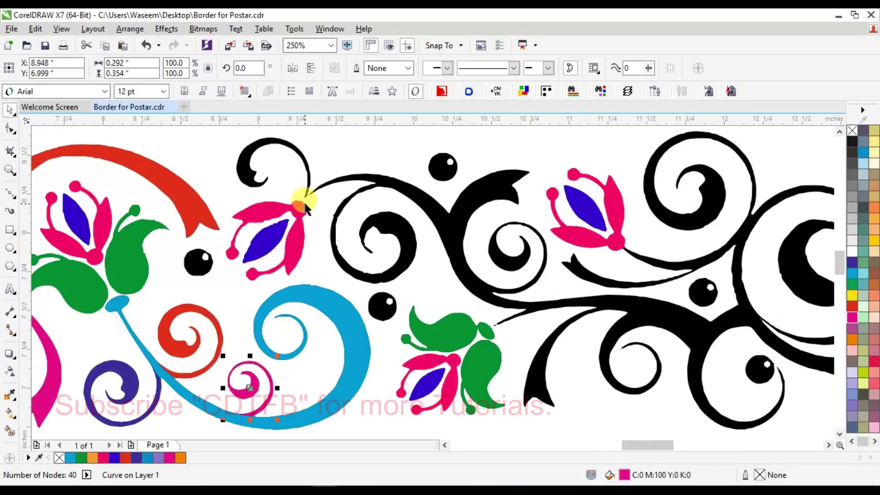
# - Smart Fill the black curl above the pink flower right of the red stem with green (R0 G153 B51)
pyautogui.press('space')
pyautogui.click(241, 161)
pyautogui.press('space')
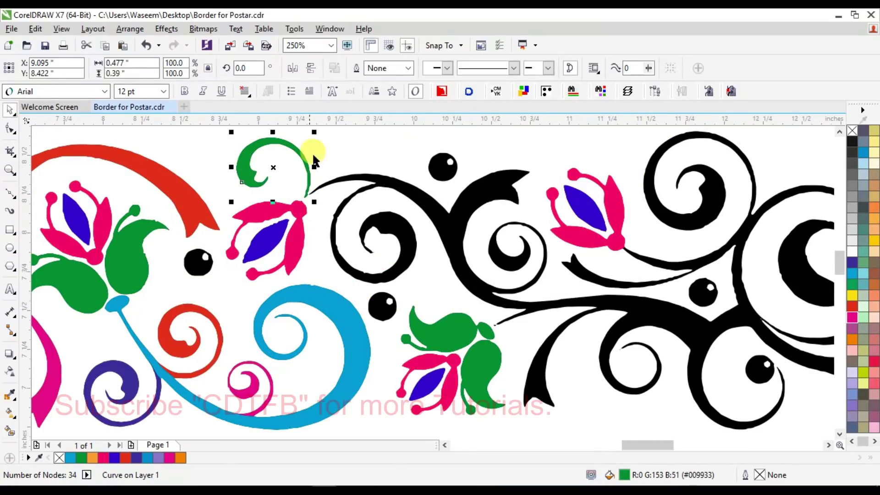
# - Draw a dividing line about 0.21 in wide where the black spiral beside the pink flower joins the main stem
pyautogui.scroll(-4, 314, 161)
pyautogui.moveTo(347, 163); pyautogui.dragTo(478, 261)
pyautogui.click(10, 195)
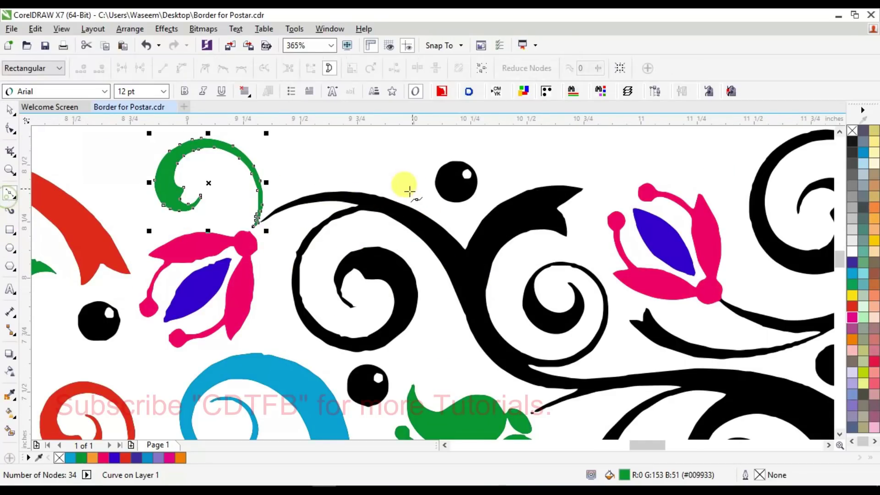
pyautogui.click(347, 205)
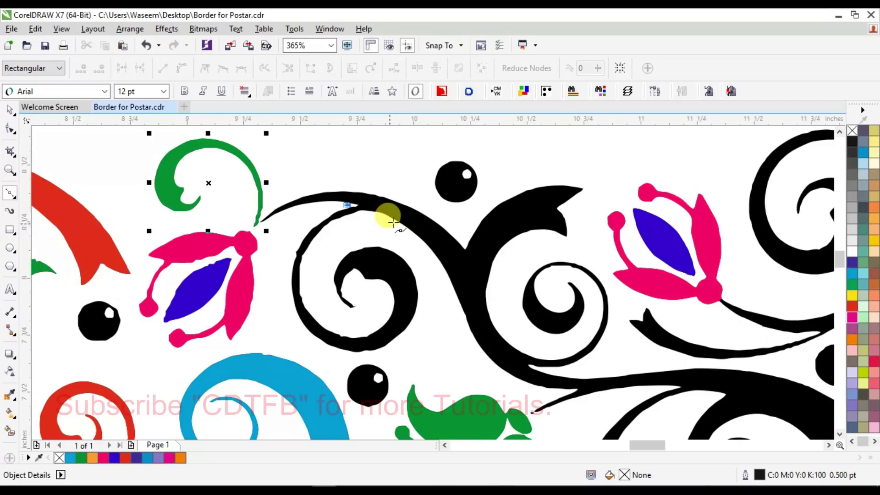
pyautogui.click(393, 223)
pyautogui.press('space')
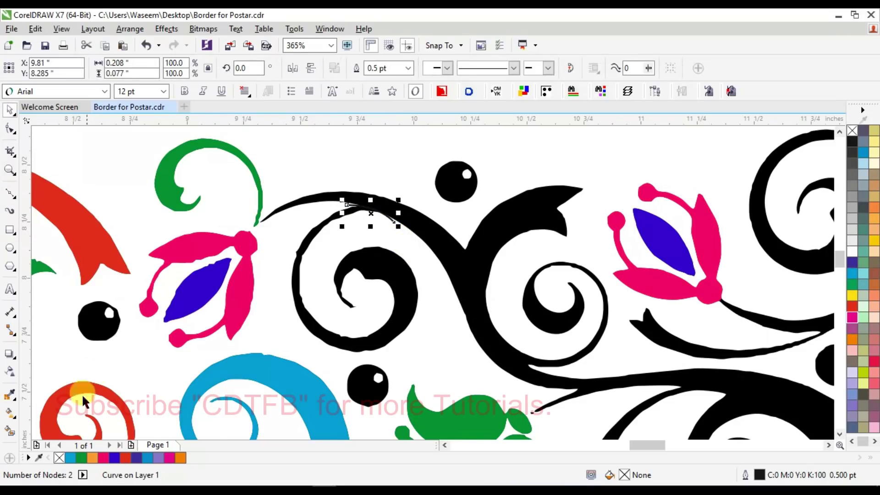
# - Smart Fill the separated black spiral beside the pink flower with green (R0 G153 B51)
pyautogui.click(10, 431)
pyautogui.click(373, 255)
pyautogui.press('space')
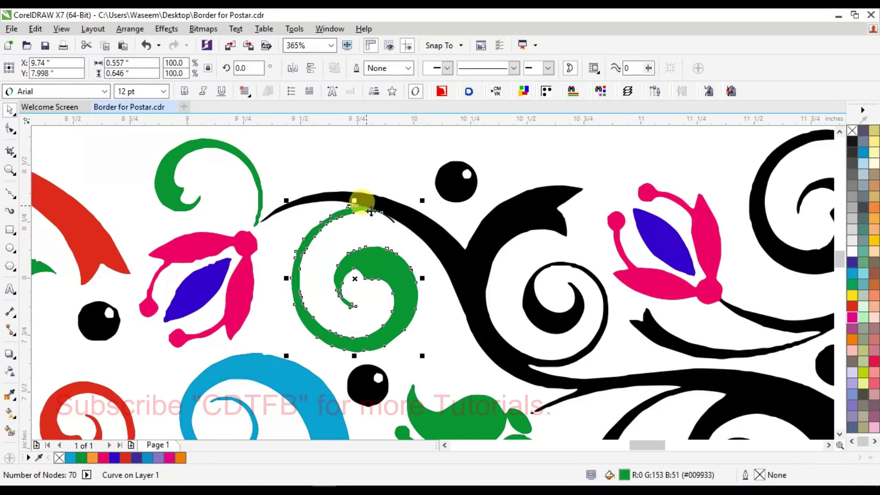
pyautogui.press('Escape')
pyautogui.scroll(-2, 418, 218)
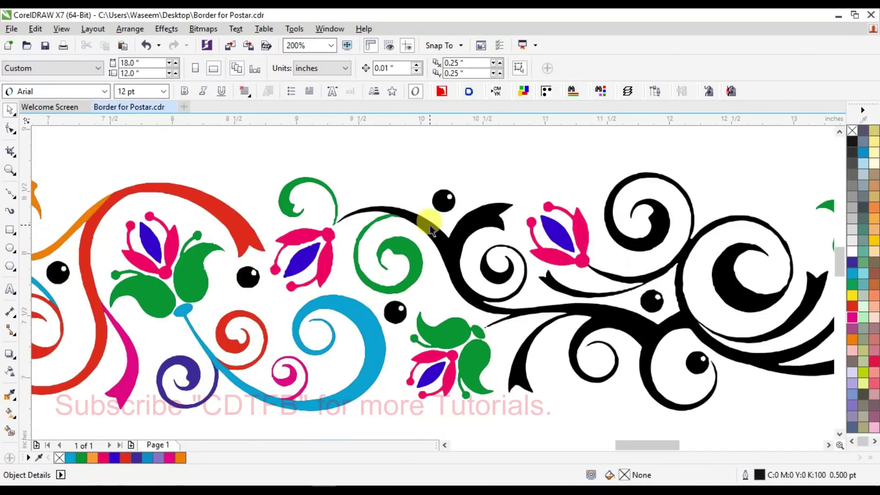
# - Recolor the small green curl above the pink flower blue and the green spiral beside it orange
pyautogui.moveTo(279, 172); pyautogui.dragTo(580, 387)
pyautogui.scroll(-2, 551, 345)
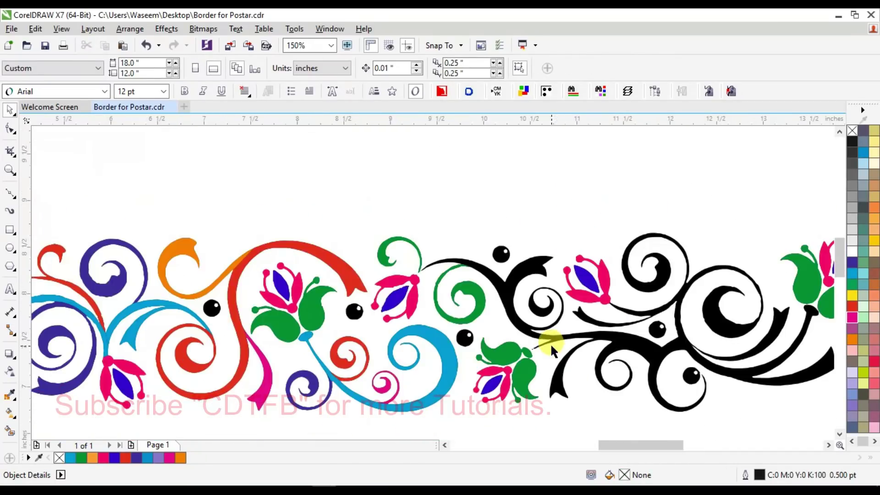
pyautogui.click(390, 239)
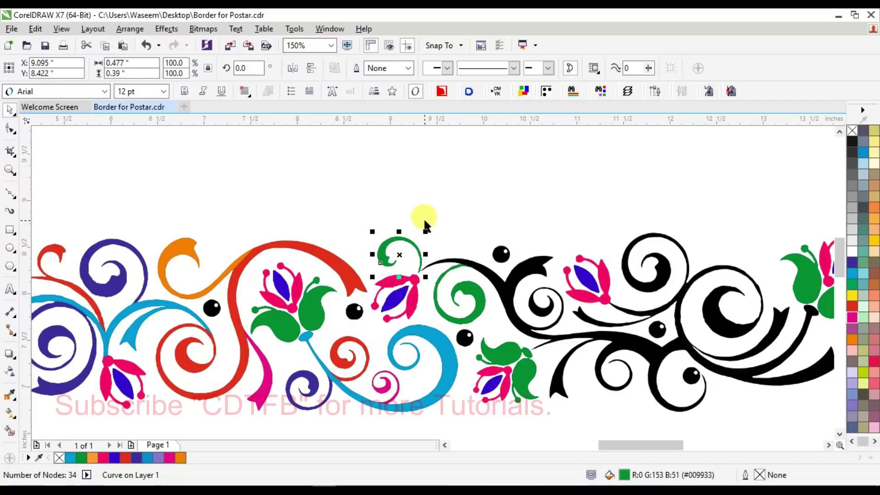
pyautogui.click(853, 268)
pyautogui.click(466, 295)
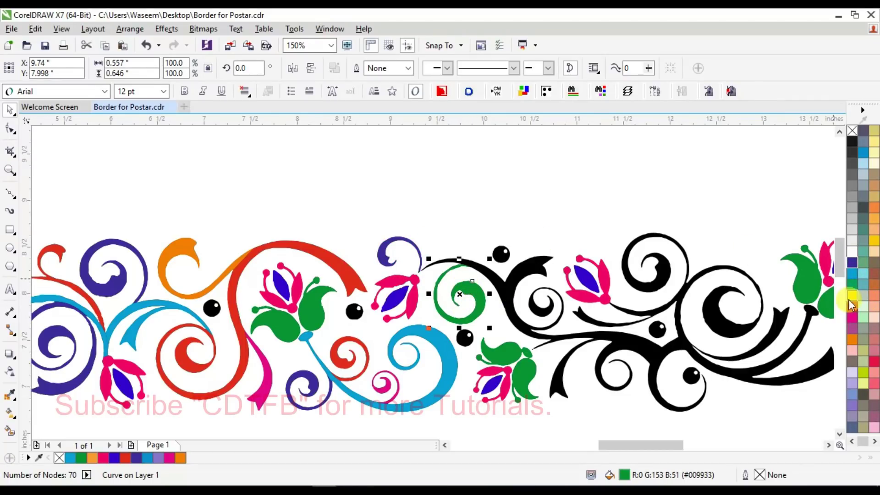
pyautogui.click(852, 340)
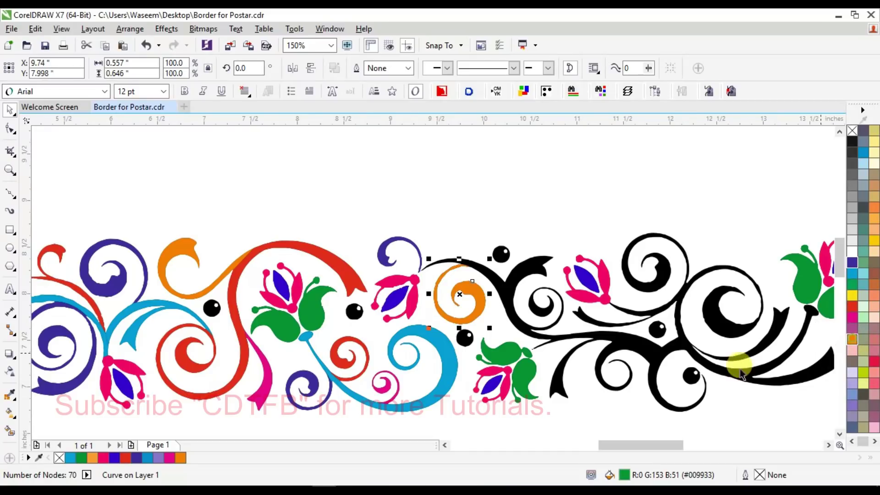
pyautogui.click(482, 271)
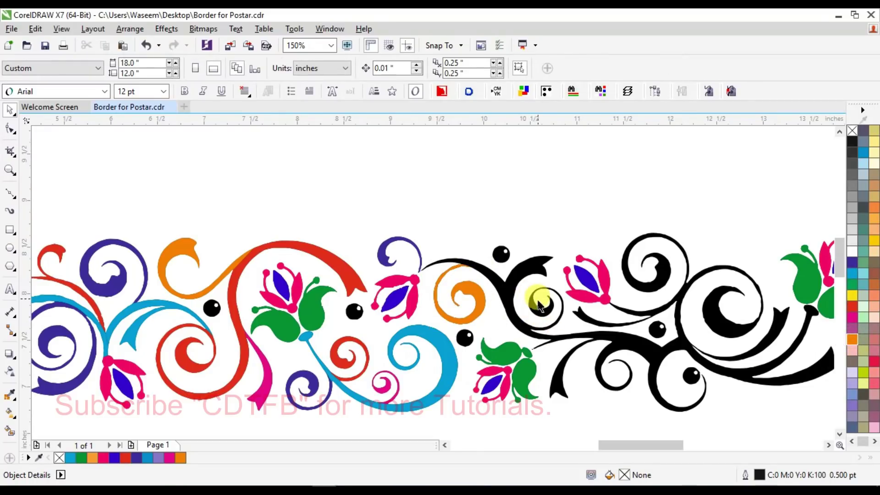
# - Draw a Bezier curve about 0.5 in wide to divide the forked black stem from the stem continuing to its right
pyautogui.click(17, 191)
pyautogui.click(540, 345)
pyautogui.moveTo(587, 329); pyautogui.dragTo(597, 329)
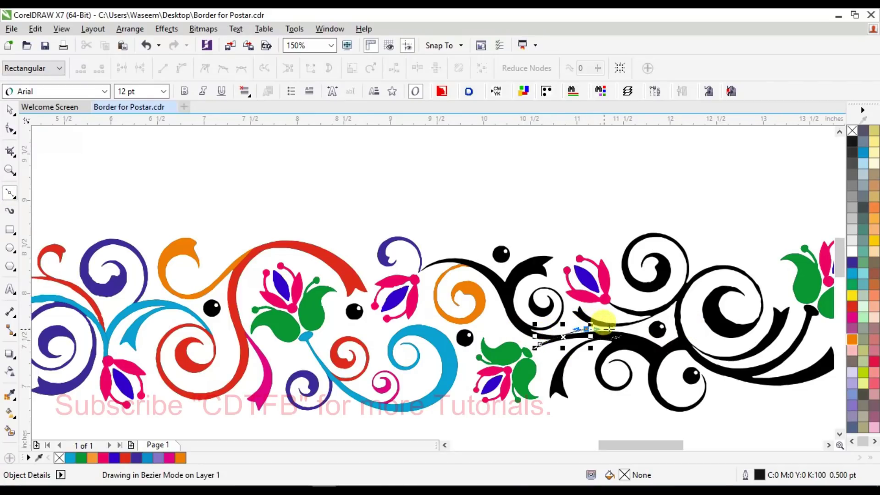
pyautogui.press('space')
# - Smart Fill the separated forked stem and its inner spiral with green (R0 G153 B51), and delete the dividing curve
pyautogui.click(9, 433)
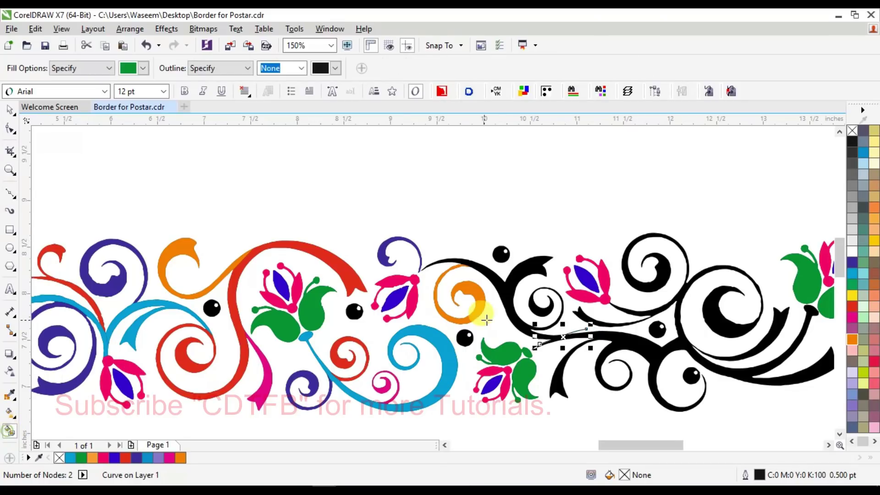
pyautogui.click(517, 262)
pyautogui.press('space')
pyautogui.click(586, 330)
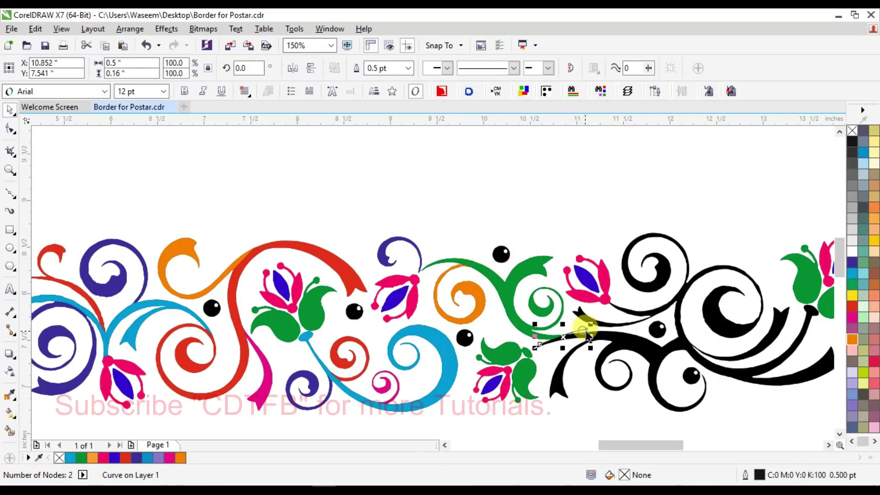
pyautogui.press('Delete')
# - Recolor the green forked stem and its inner spiral red (C0 M100 Y100 K0)
pyautogui.click(527, 273)
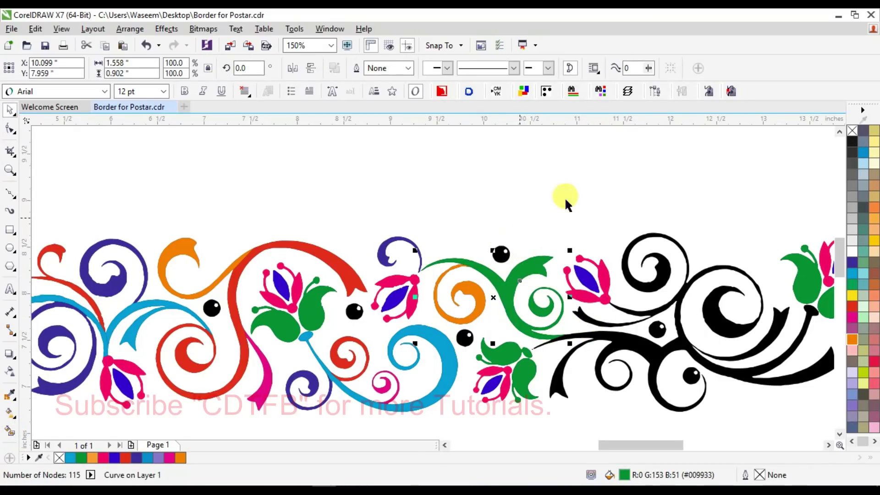
pyautogui.click(853, 306)
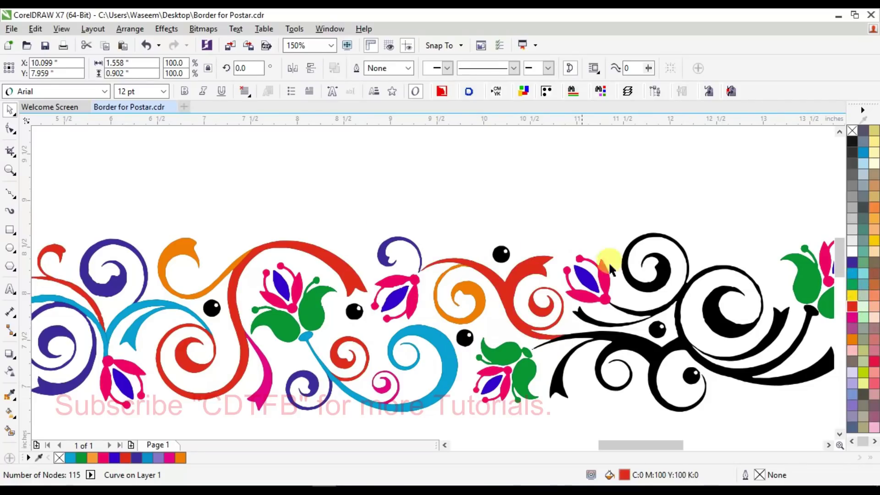
pyautogui.click(592, 261)
pyautogui.click(586, 321)
pyautogui.click(602, 331)
pyautogui.click(597, 323)
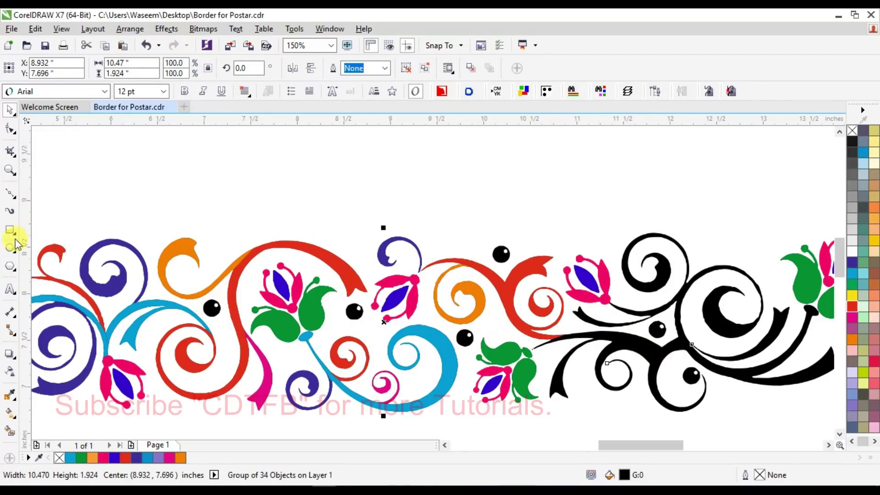
# - Draw a Bezier curve about 0.59 in wide along the black main stem's underside to divide off the branch and spiral below
pyautogui.click(11, 195)
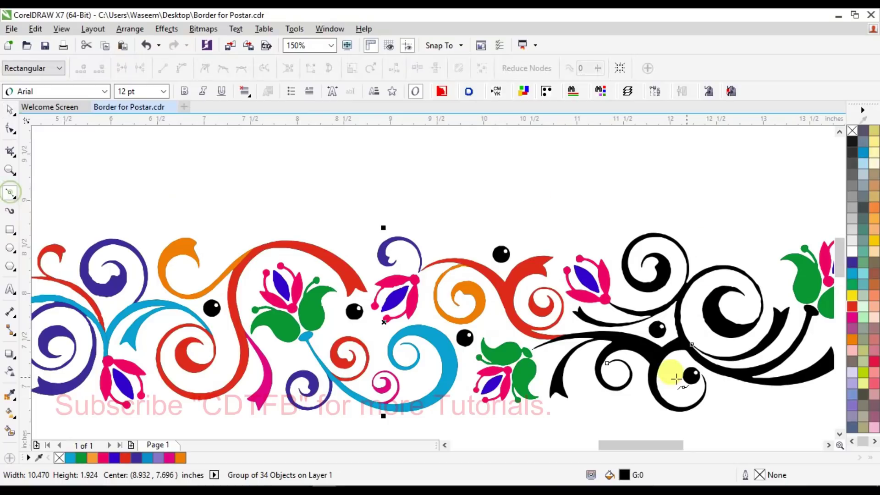
pyautogui.click(581, 339)
pyautogui.scroll(2, 606, 334)
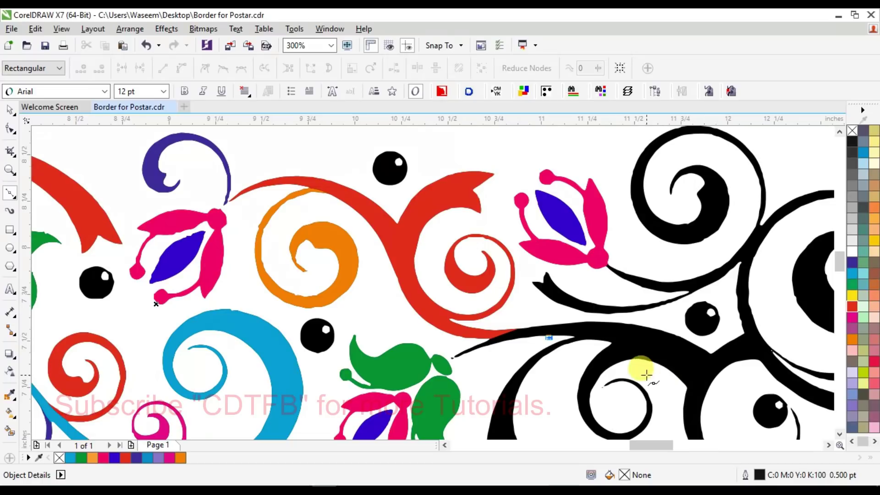
pyautogui.moveTo(659, 366); pyautogui.dragTo(682, 403)
pyautogui.press('space')
pyautogui.scroll(-2, 766, 309)
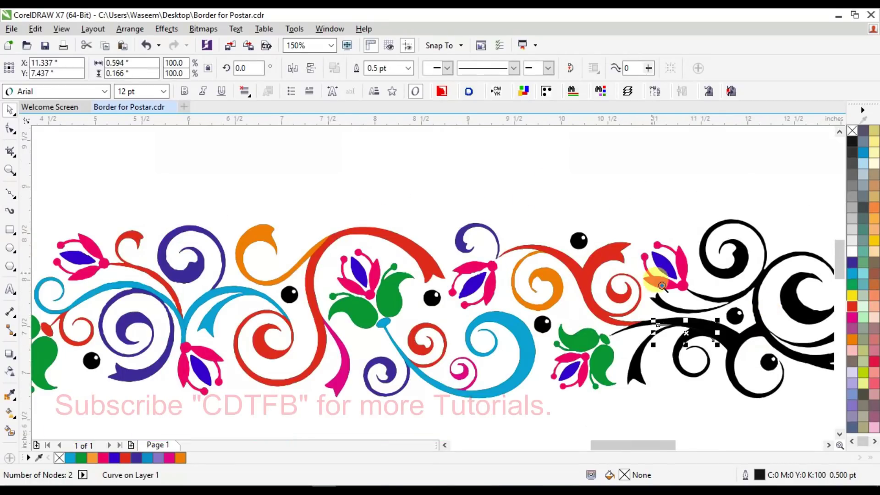
# - Draw a Bezier curve across the stem junction along the lower loop's outer edge and move its first node onto the junction
pyautogui.moveTo(661, 286); pyautogui.dragTo(839, 443)
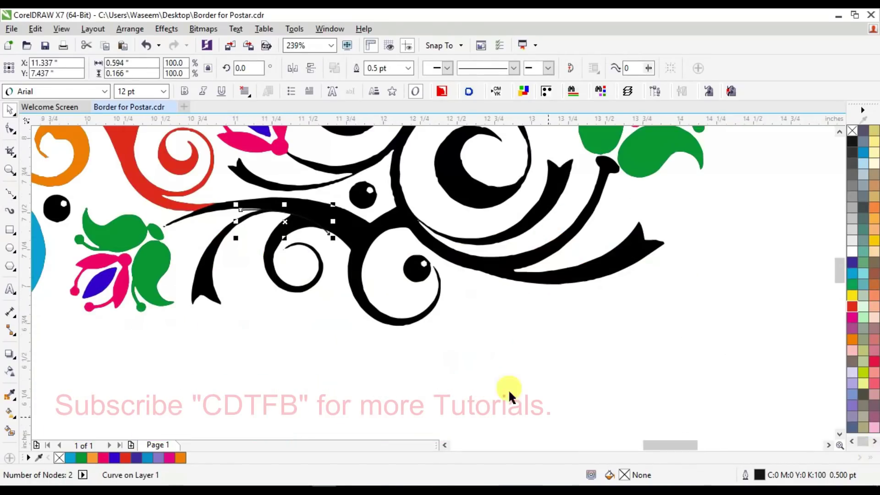
pyautogui.click(10, 196)
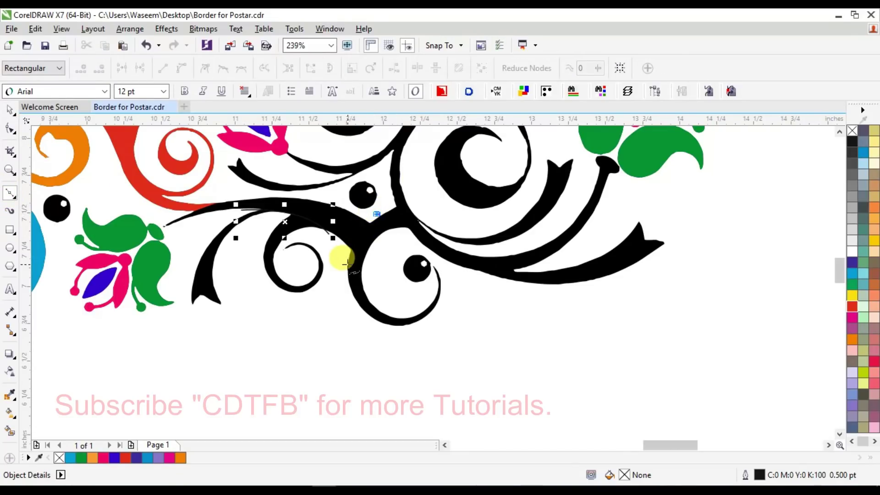
pyautogui.moveTo(349, 298); pyautogui.dragTo(360, 347)
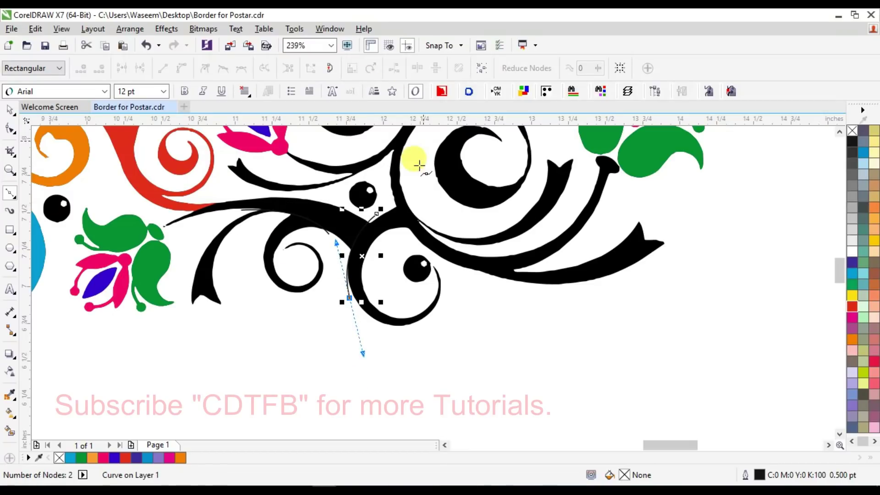
pyautogui.scroll(2, 391, 252)
pyautogui.press('F10')
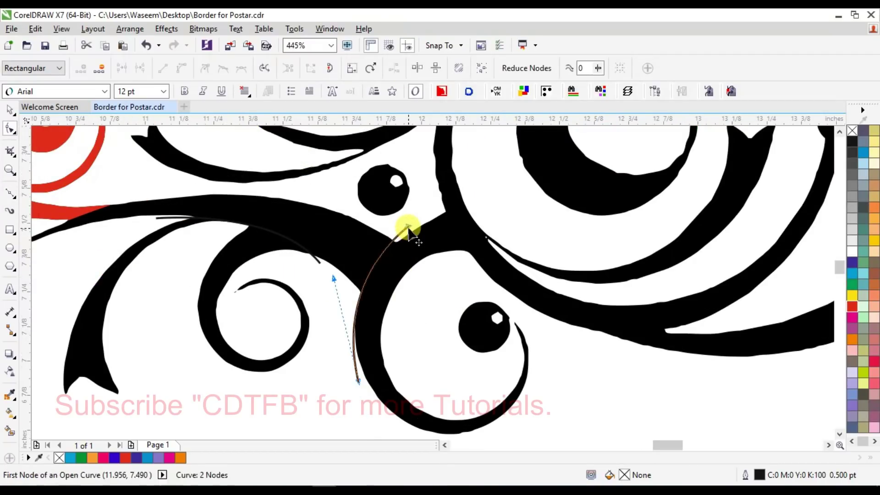
pyautogui.moveTo(406, 227); pyautogui.dragTo(403, 236)
pyautogui.scroll(-3, 389, 227)
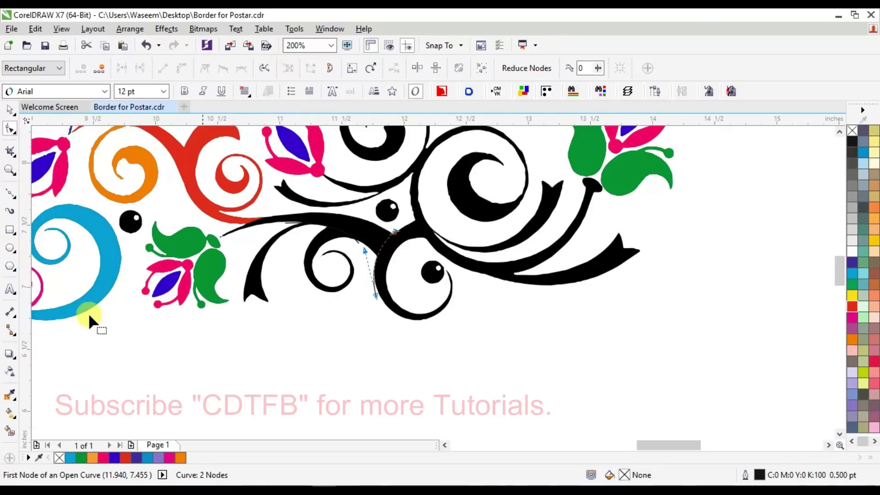
# - Smart Fill the stem section between the two dividing curves with green and recolor it blue (C100 M100 Y0 K0)
pyautogui.click(10, 430)
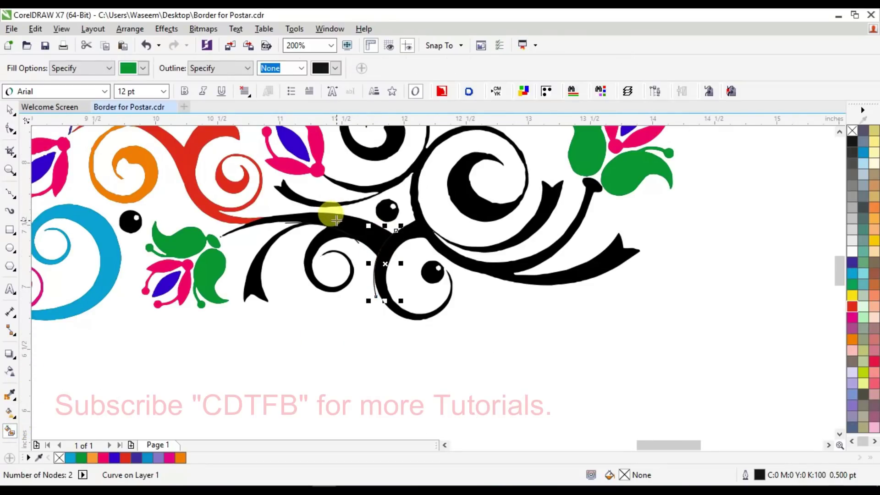
pyautogui.click(332, 219)
pyautogui.press('space')
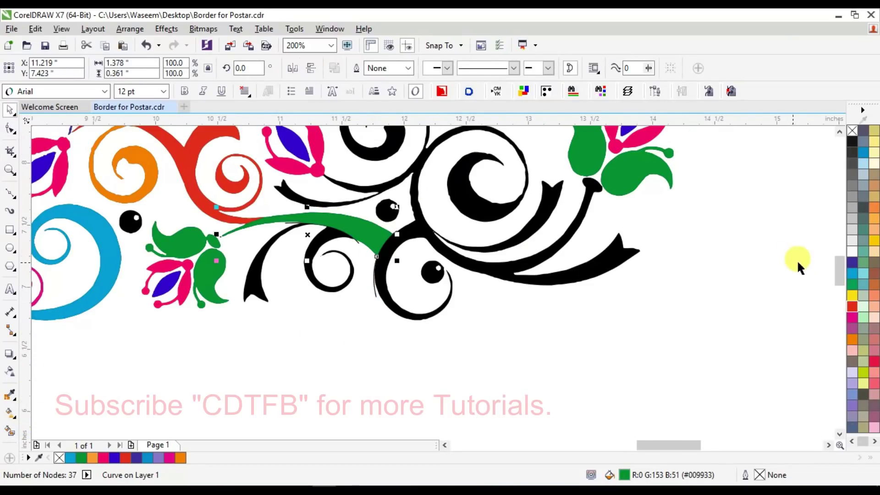
pyautogui.moveTo(852, 262); pyautogui.dragTo(392, 241)
# - Delete the two dividing curves around the blue stem section
pyautogui.moveTo(347, 326); pyautogui.dragTo(419, 197)
pyautogui.click(285, 224)
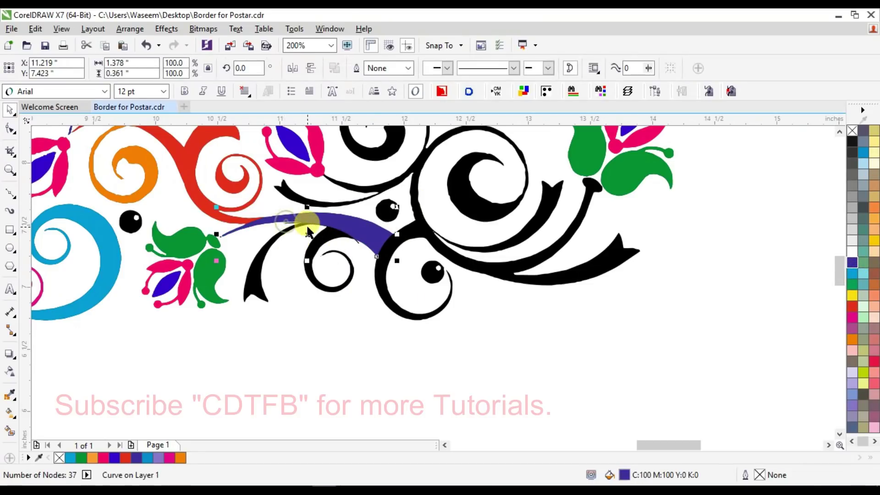
pyautogui.moveTo(265, 200); pyautogui.dragTo(370, 251)
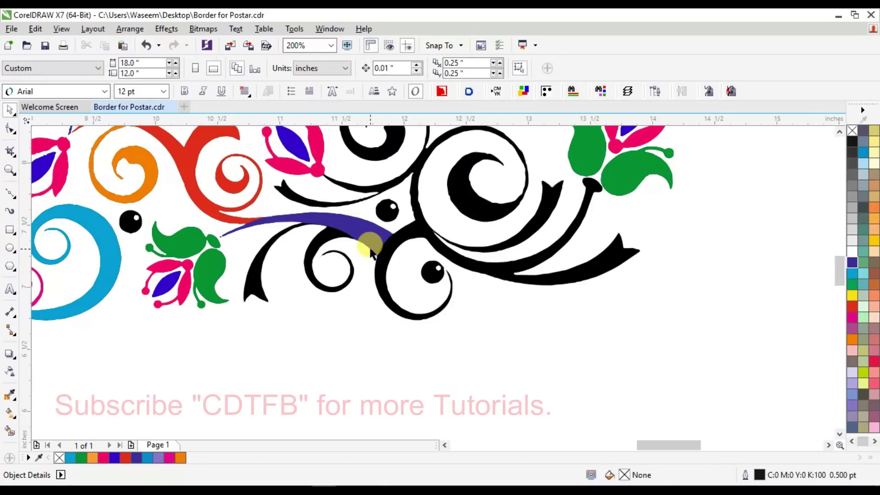
# - Try to Smart Fill the connected black branch and spiral below the blue stem with green (R0 G153 B51)
pyautogui.press('space')
pyautogui.click(330, 236)
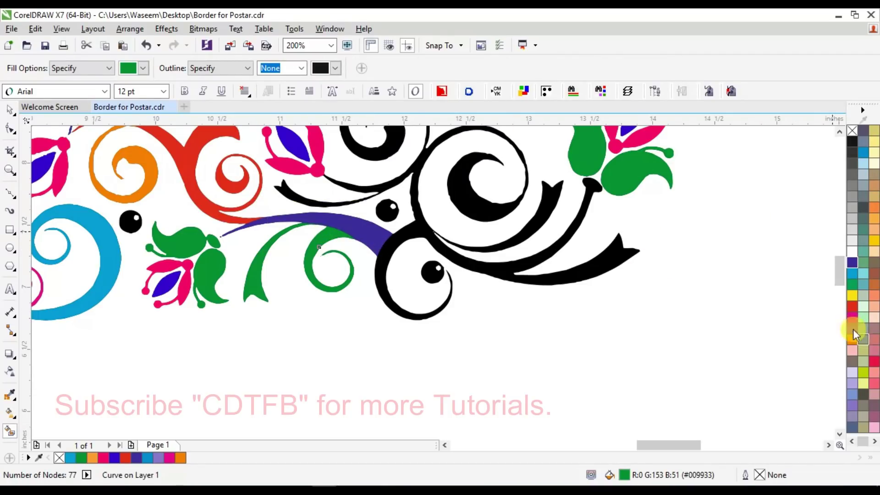
pyautogui.hotkey('ctrl', 'z')
pyautogui.hotkey('ctrl', 'z')
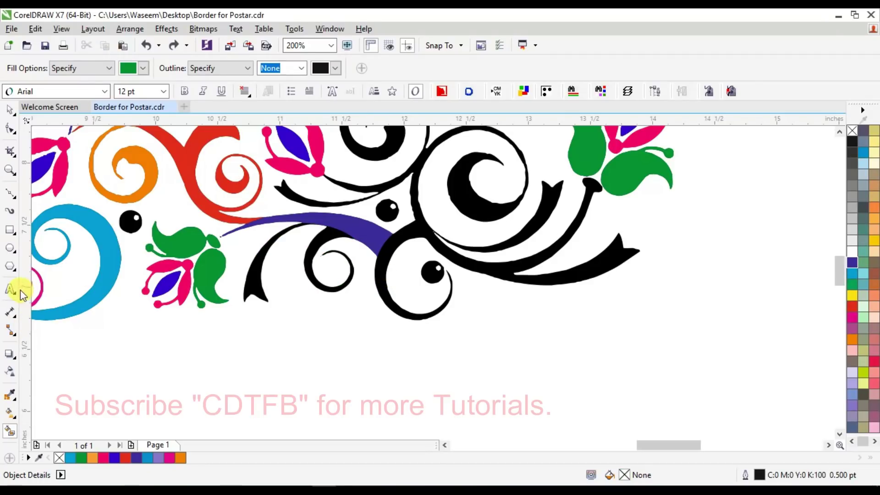
# - Activate the Bezier tool for another dividing curve on the black stems beside the blue section
pyautogui.click(11, 313)
pyautogui.click(11, 193)
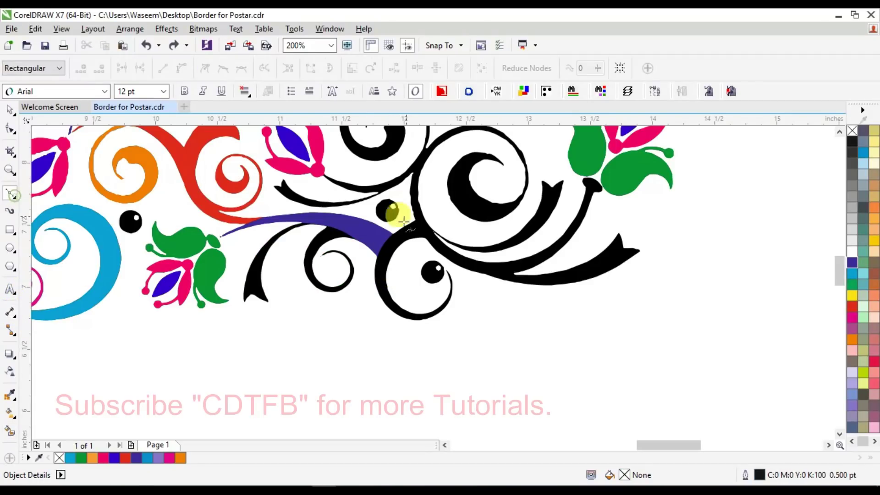
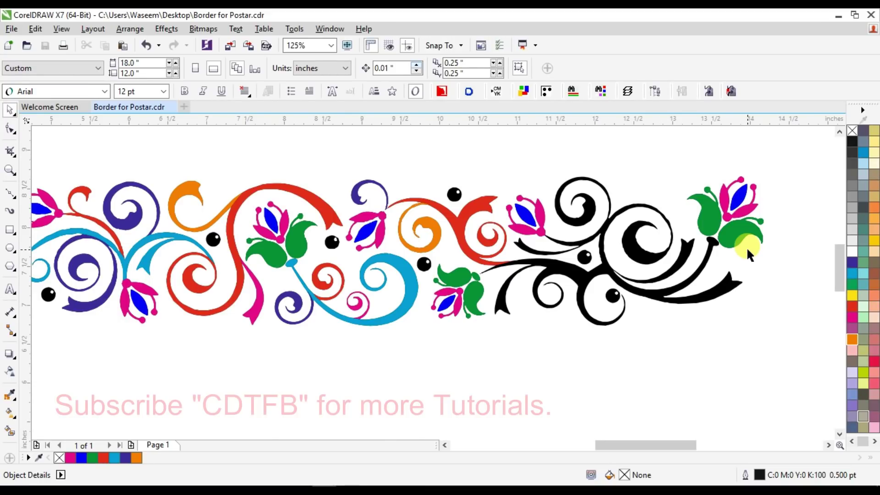
# - Draw Bezier dividing curves where the thin ribbon and the small spiral join the underside of the black branch
pyautogui.moveTo(389, 153); pyautogui.dragTo(771, 384)
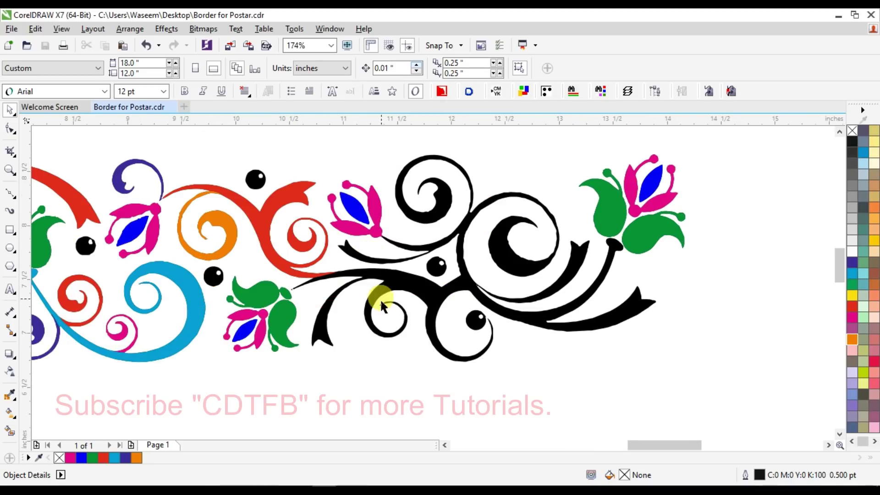
pyautogui.click(10, 193)
pyautogui.moveTo(246, 217); pyautogui.dragTo(533, 397)
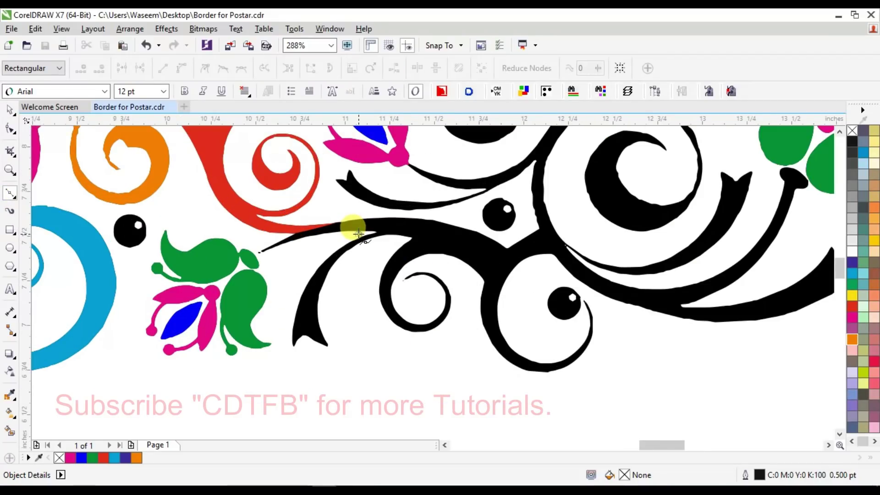
pyautogui.click(358, 234)
pyautogui.click(404, 239)
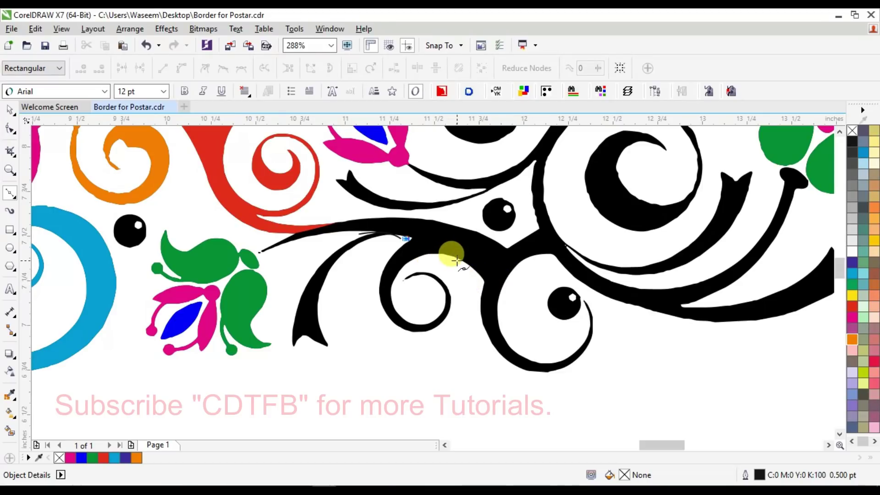
pyautogui.moveTo(461, 268); pyautogui.dragTo(473, 306)
pyautogui.press('space')
pyautogui.click(536, 271)
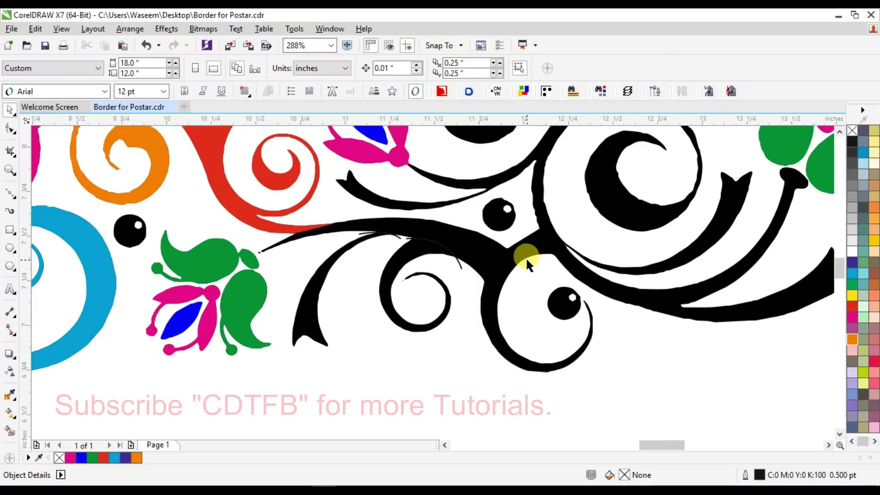
# - Draw a dividing curve where the black branch meets the large scroll stem and check its end node with the Shape tool
pyautogui.press('space')
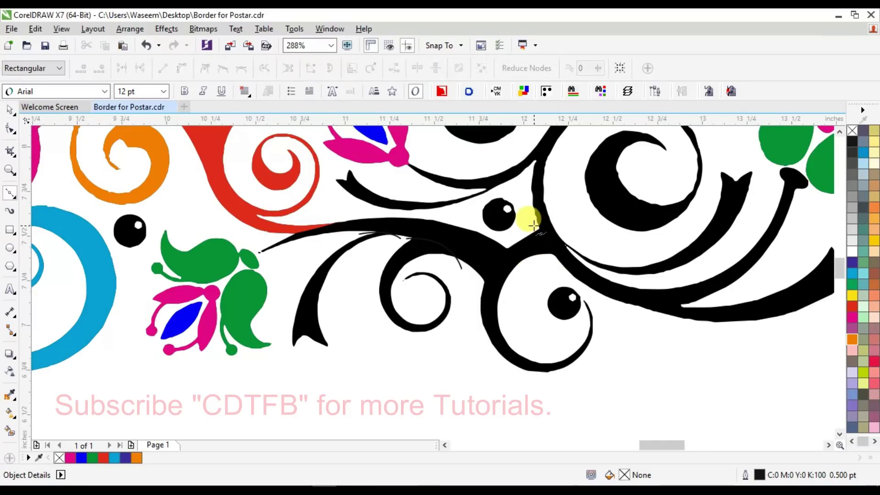
pyautogui.click(534, 224)
pyautogui.moveTo(556, 270); pyautogui.dragTo(550, 244)
pyautogui.press('space')
pyautogui.press('F10')
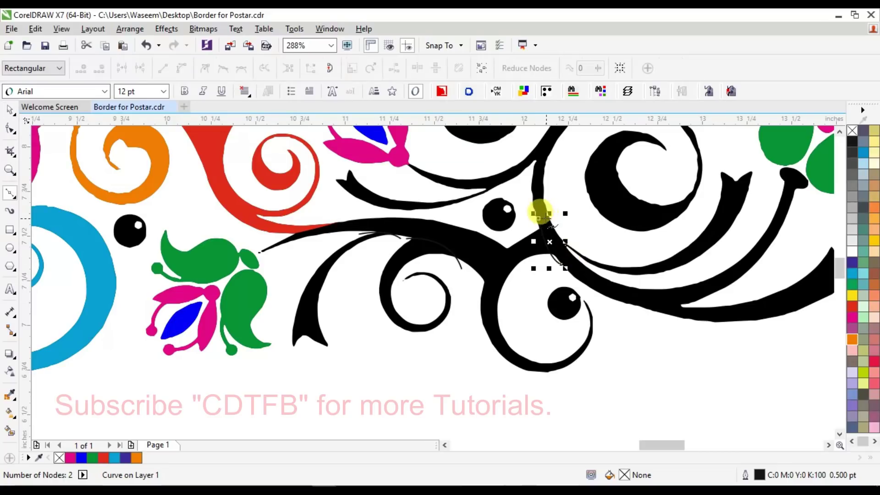
pyautogui.click(537, 215)
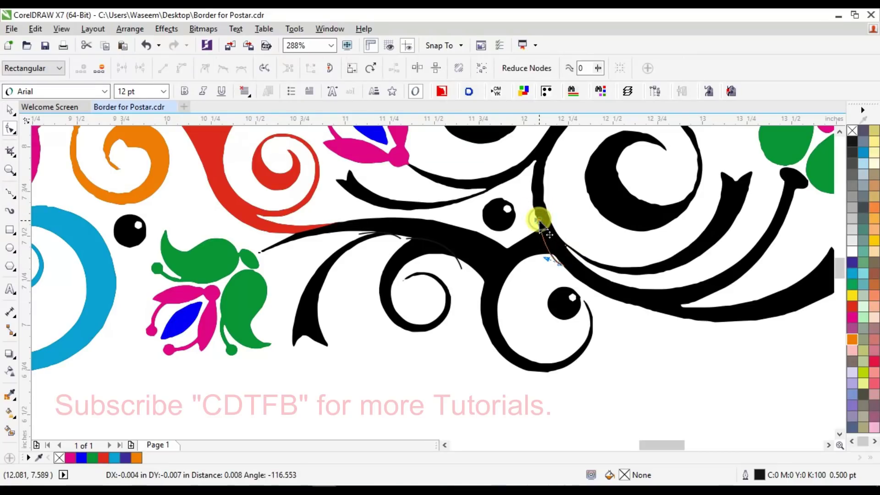
# - Smart Fill the separated branch, thin ribbon and small spiral with green (R2 G151 B54) and no outline
pyautogui.click(10, 431)
pyautogui.click(402, 221)
pyautogui.click(411, 229)
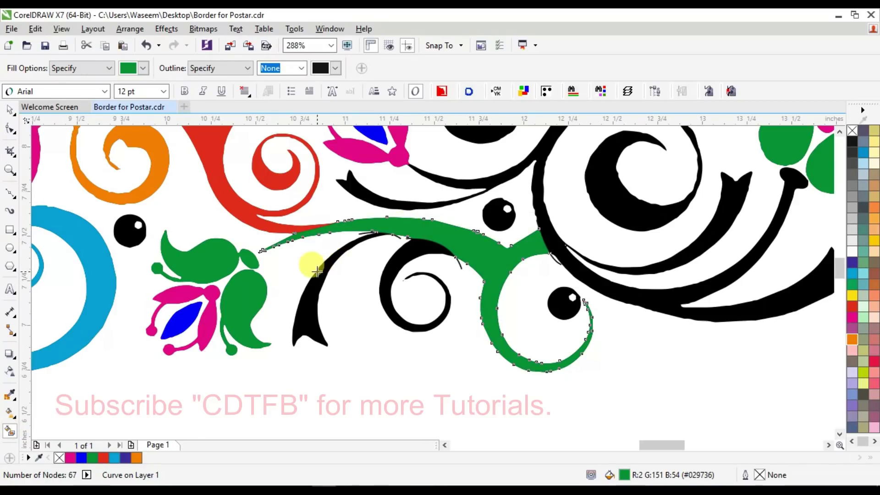
pyautogui.click(312, 263)
pyautogui.click(421, 250)
pyautogui.press('space')
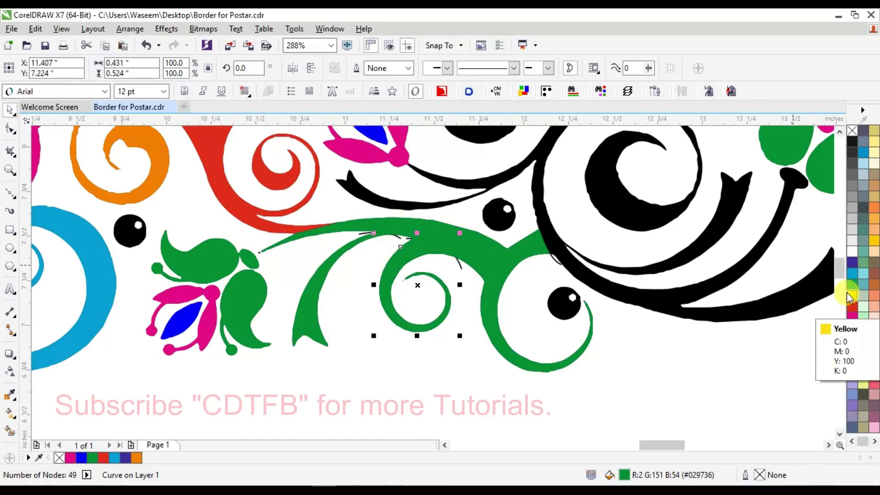
# - Recolor the branch blue, the thin ribbon cyan, and the small spiral first red and finally magenta
pyautogui.click(852, 307)
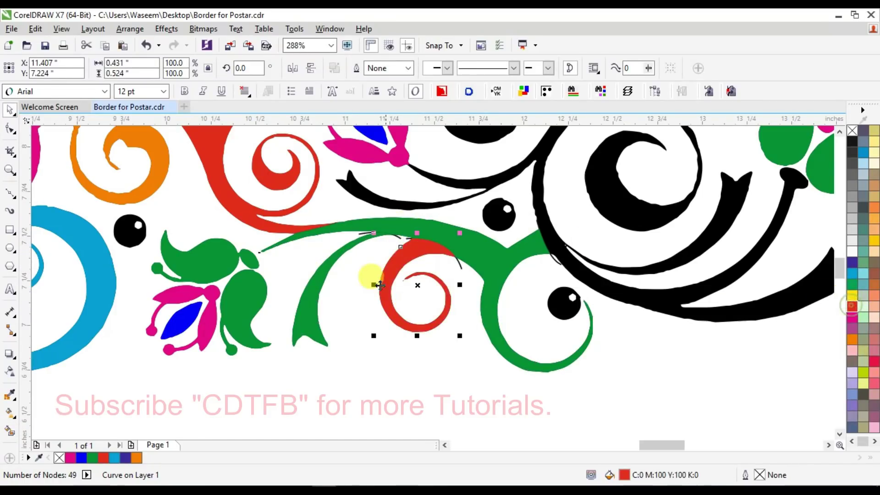
pyautogui.click(421, 229)
pyautogui.click(852, 262)
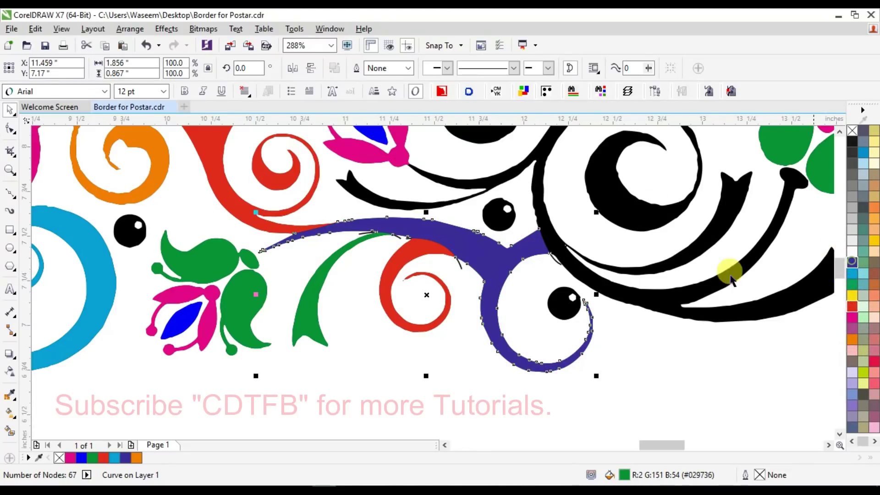
pyautogui.click(351, 244)
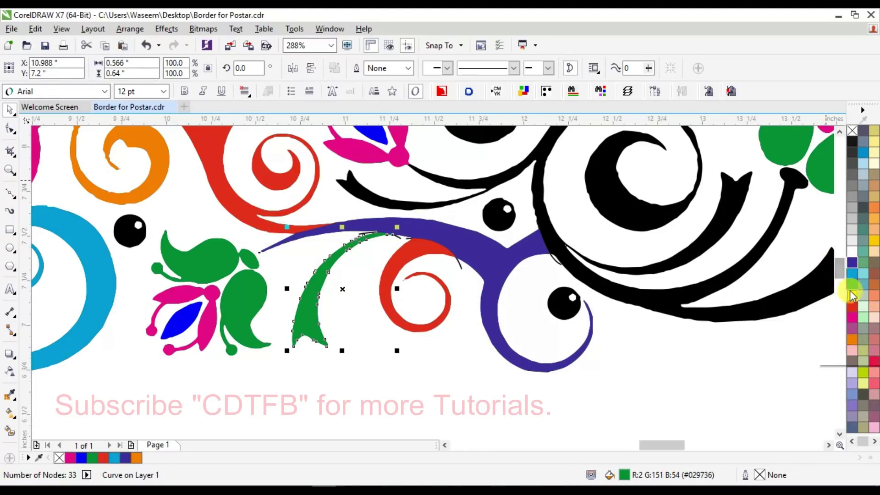
pyautogui.click(852, 273)
pyautogui.click(421, 238)
pyautogui.click(852, 318)
# - Delete the dividing curves around the recolored branch, ribbon and spiral, and save the document
pyautogui.click(459, 263)
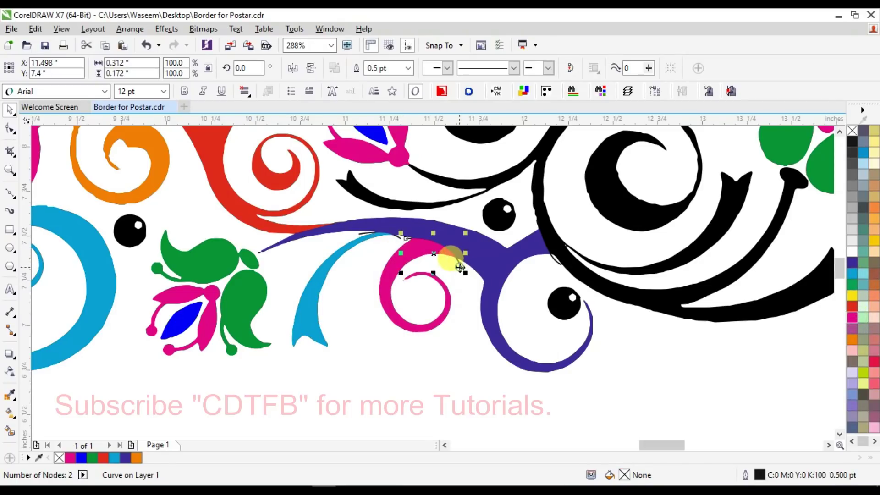
pyautogui.press('Delete')
pyautogui.click(360, 233)
pyautogui.press('Delete')
pyautogui.click(554, 258)
pyautogui.click(544, 252)
pyautogui.press('Delete')
pyautogui.scroll(-1, 561, 266)
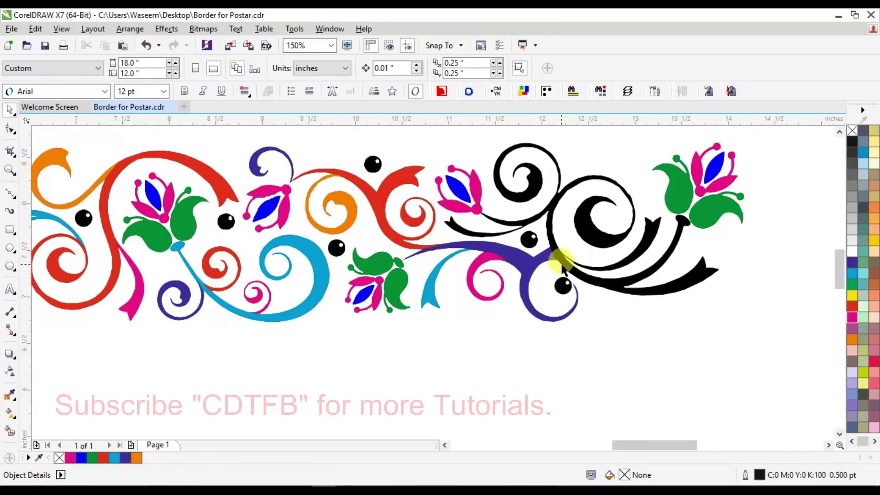
pyautogui.hotkey('ctrl', 's')
# - Draw a straight Bezier dividing line between the upper black spiral and the large black scroll where they touch
pyautogui.press('F2')
pyautogui.moveTo(437, 163); pyautogui.dragTo(675, 291)
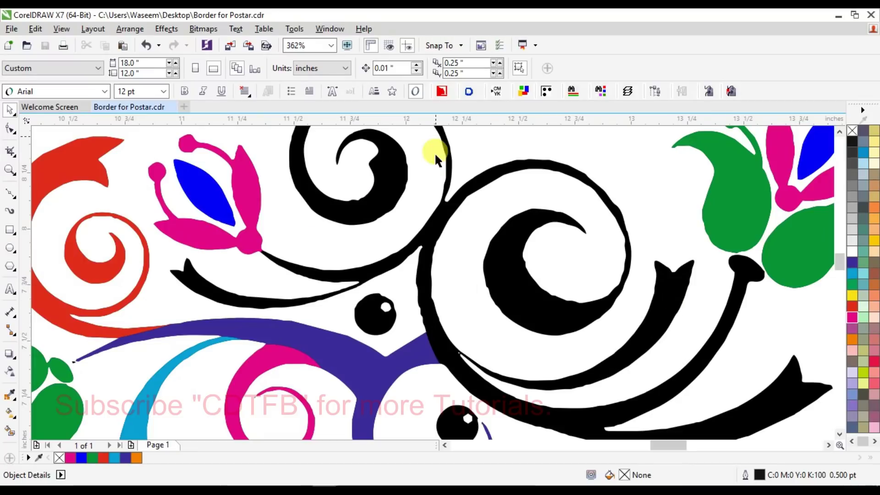
pyautogui.click(11, 198)
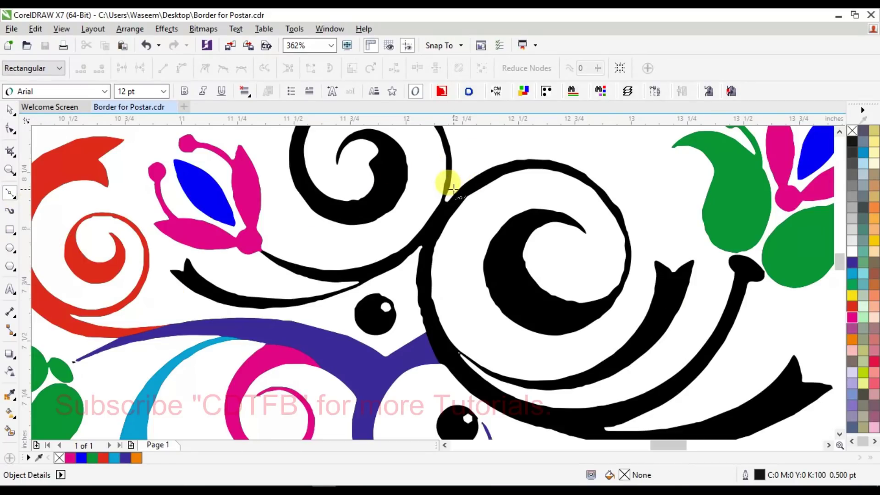
pyautogui.click(455, 185)
pyautogui.click(406, 268)
pyautogui.press('space')
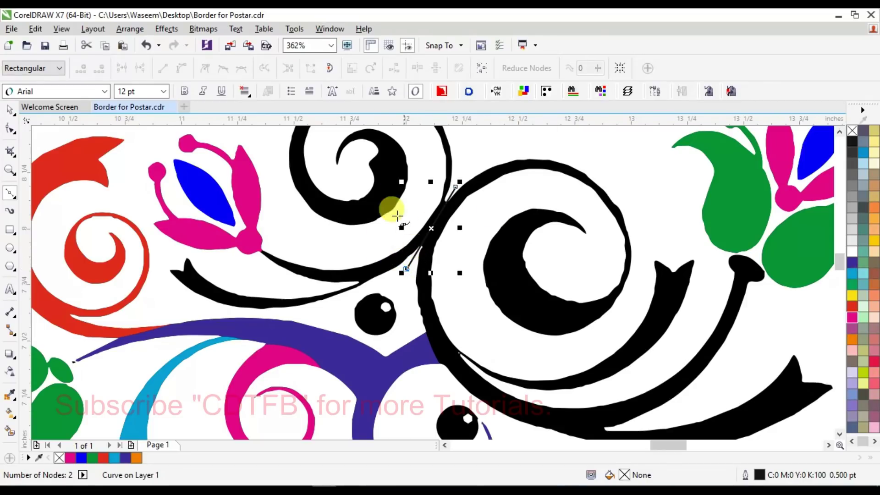
# - Smart Fill the upper spiral with green, remove the dividing line, and recolor the spiral cyan (C100 M0 Y0 K0)
pyautogui.click(9, 432)
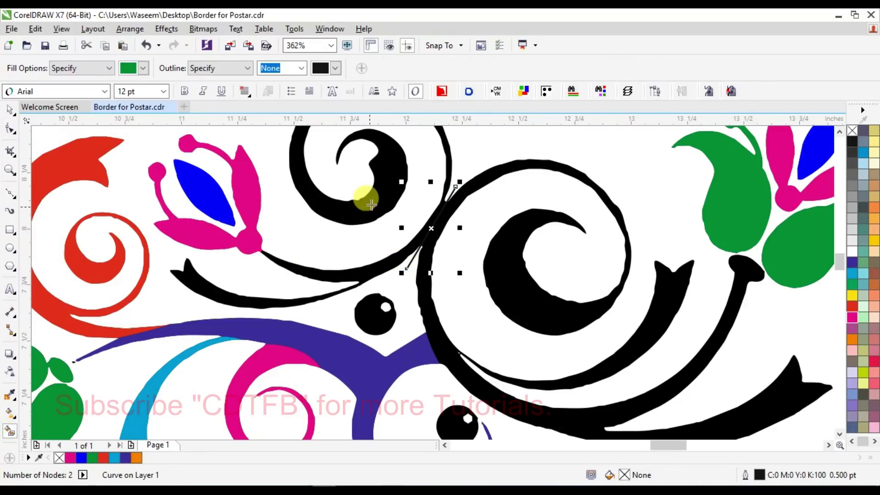
pyautogui.click(383, 196)
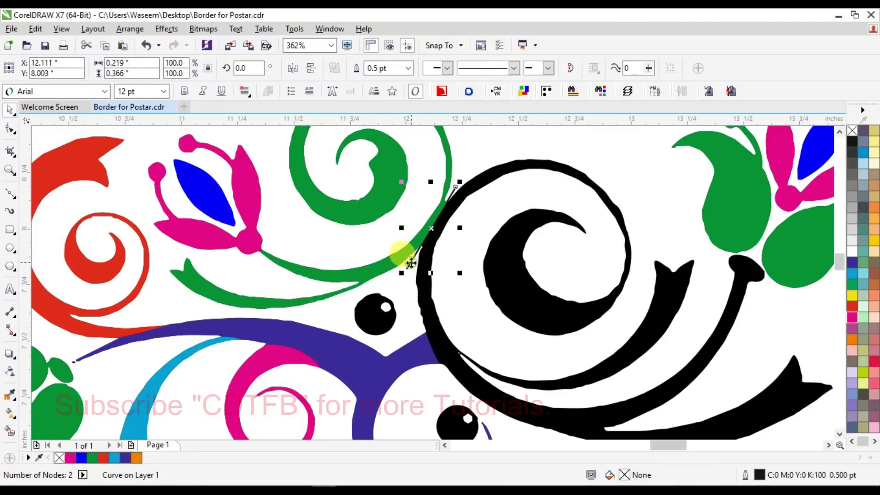
pyautogui.scroll(-2, 383, 200)
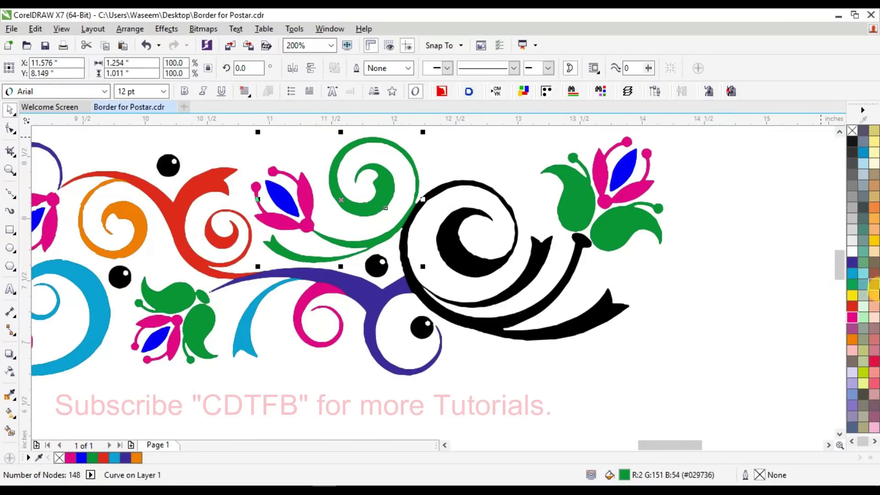
pyautogui.click(855, 274)
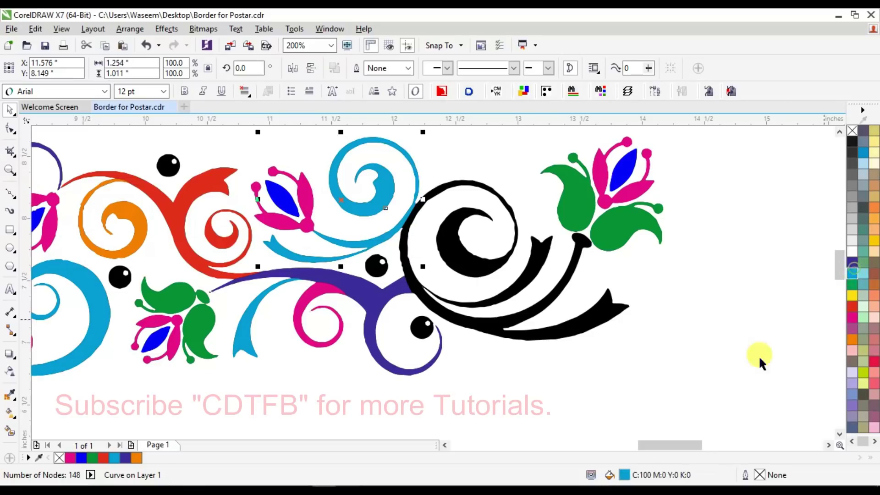
pyautogui.click(324, 155)
pyautogui.click(383, 178)
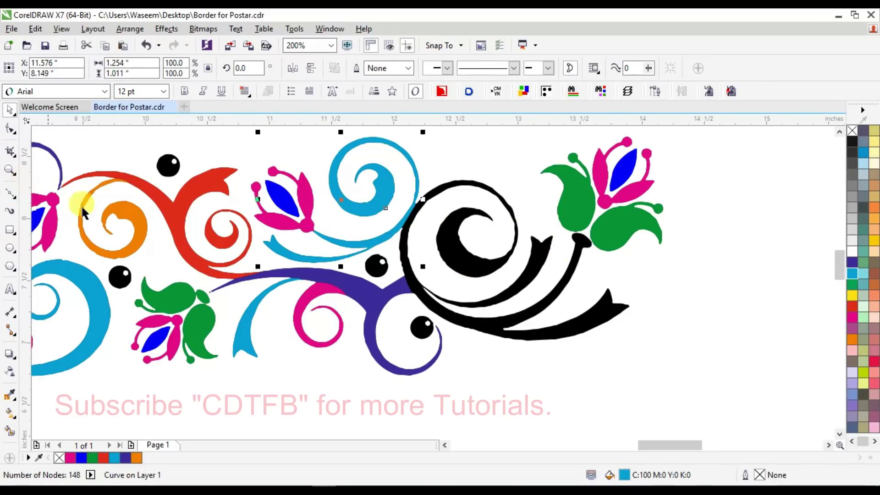
# - Draw a short Bezier dividing curve where the inner ribbon branches off the large black scroll
pyautogui.click(10, 193)
pyautogui.scroll(2, 440, 300)
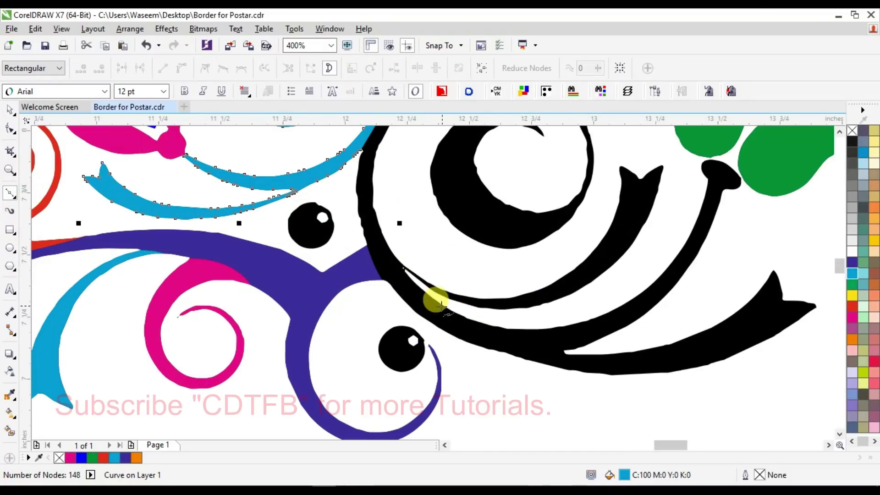
pyautogui.click(415, 278)
pyautogui.moveTo(393, 242); pyautogui.dragTo(388, 210)
pyautogui.press('space')
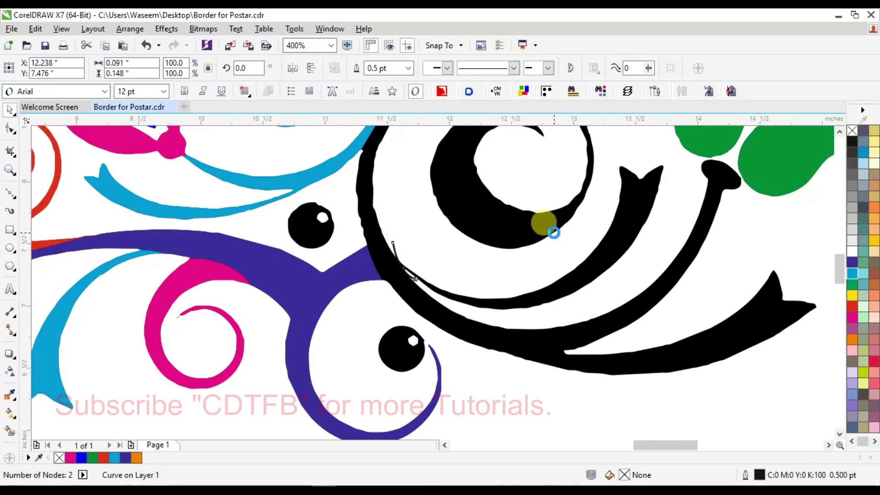
pyautogui.scroll(-2, 545, 224)
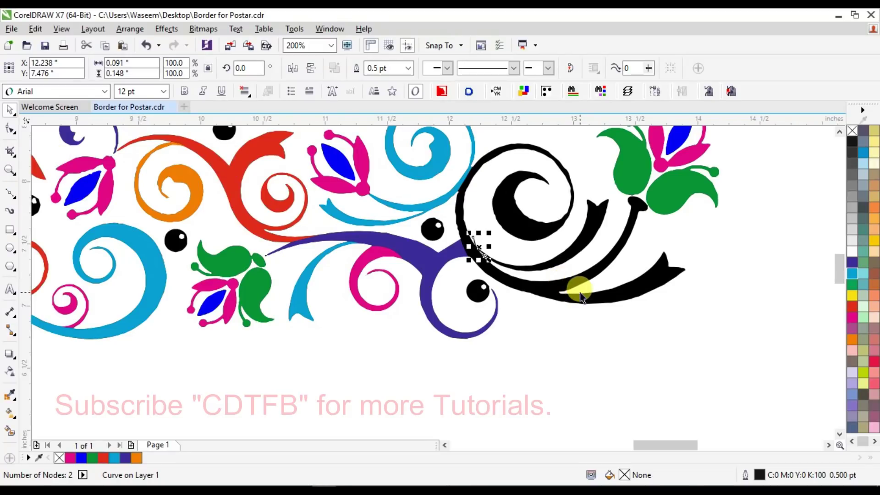
# - Draw a Bezier dividing curve where the lowest ribbon branches off the underside of the large black scroll stem
pyautogui.press('Escape')
pyautogui.scroll(4, 572, 290)
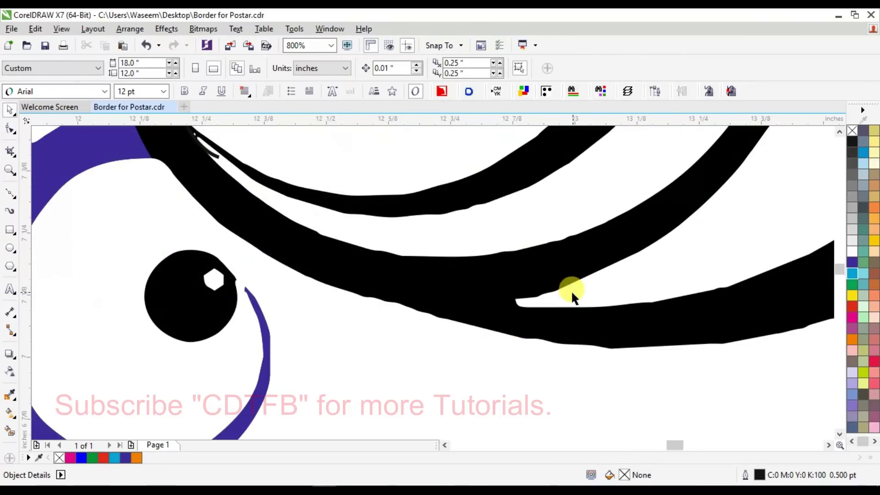
pyautogui.press('space')
pyautogui.moveTo(309, 280); pyautogui.dragTo(200, 235)
pyautogui.scroll(-4, 444, 240)
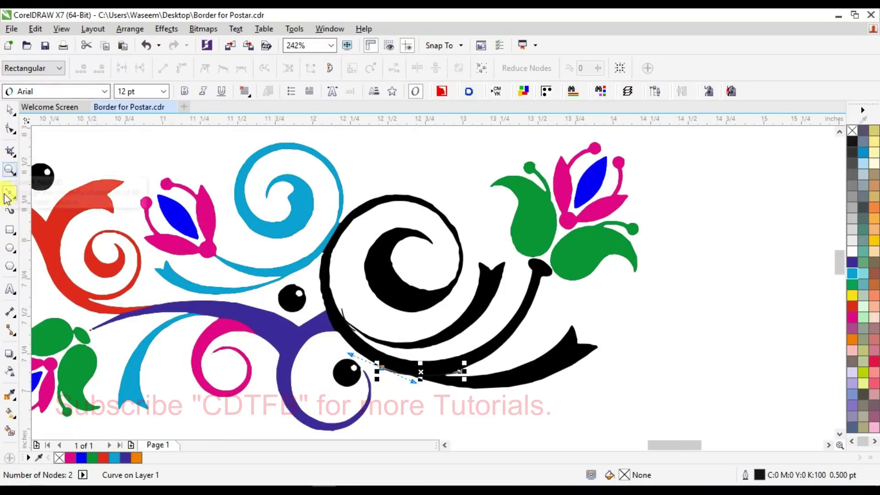
# - Smart Fill the large scroll, the inner ribbon and the lowest ribbon with green (R2 G151 B54)
pyautogui.click(10, 431)
pyautogui.click(385, 295)
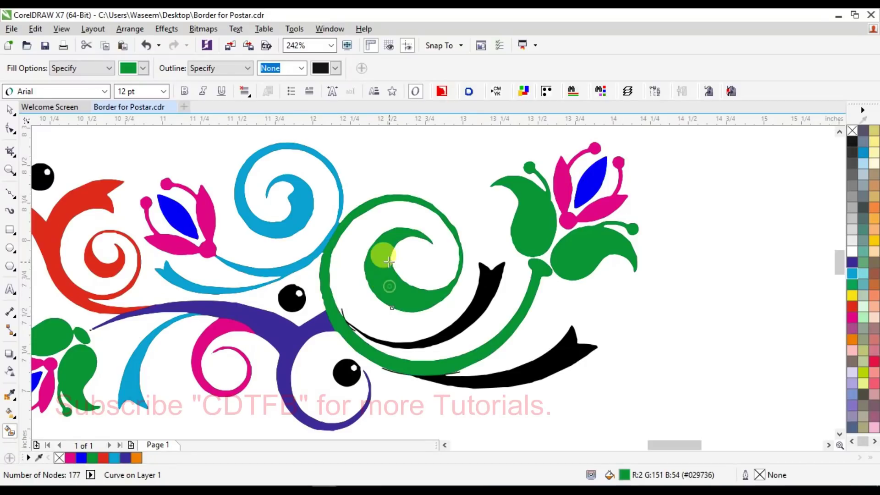
pyautogui.click(491, 276)
pyautogui.click(568, 351)
pyautogui.press('space')
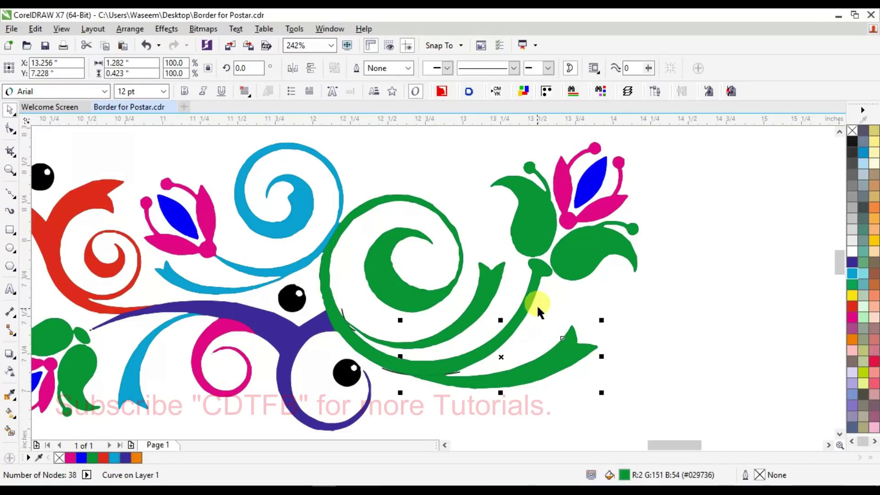
# - Recolor the large scroll cyan (C100 M0 Y0 K0) and the upper spiral magenta (C0 M100 Y0 K0)
pyautogui.click(539, 268)
pyautogui.click(852, 274)
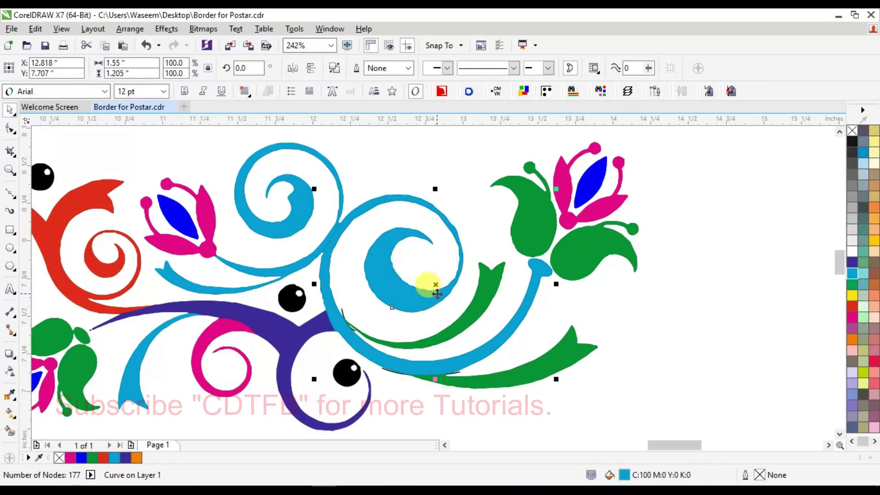
pyautogui.click(290, 205)
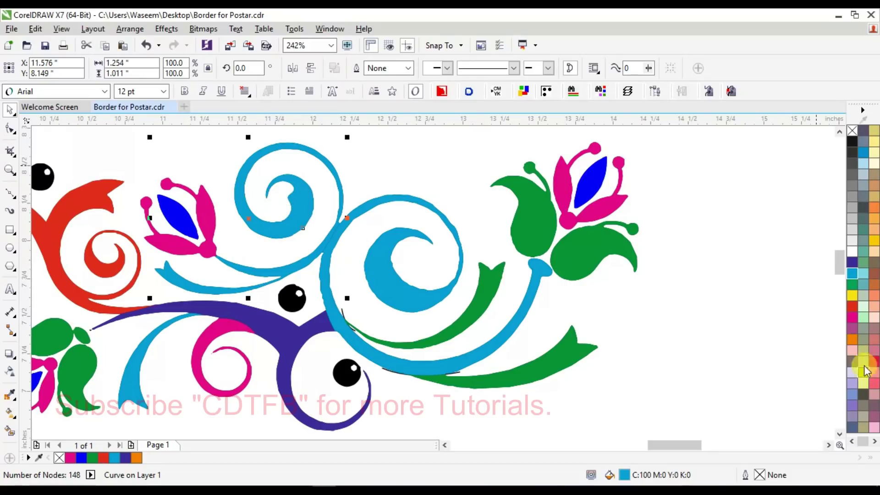
pyautogui.click(852, 317)
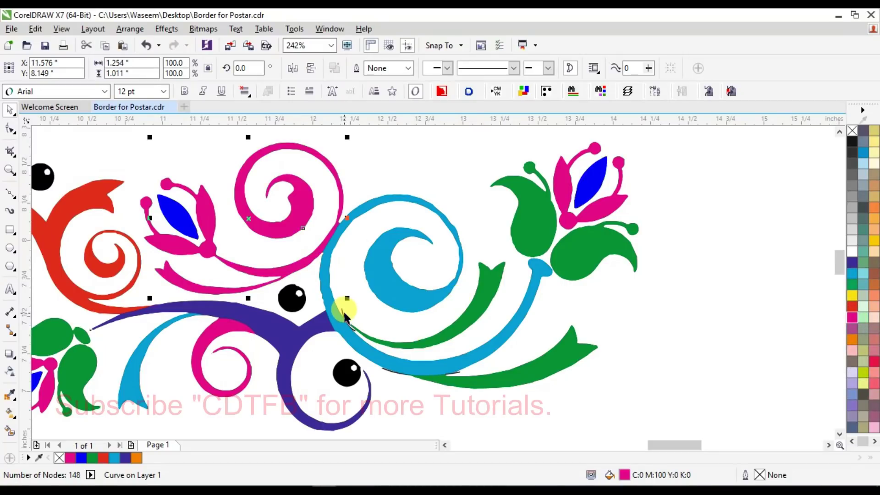
# - Delete the two dividing curves at the bases of the inner and lowest ribbons
pyautogui.click(344, 313)
pyautogui.press('Delete')
pyautogui.click(455, 373)
pyautogui.press('Delete')
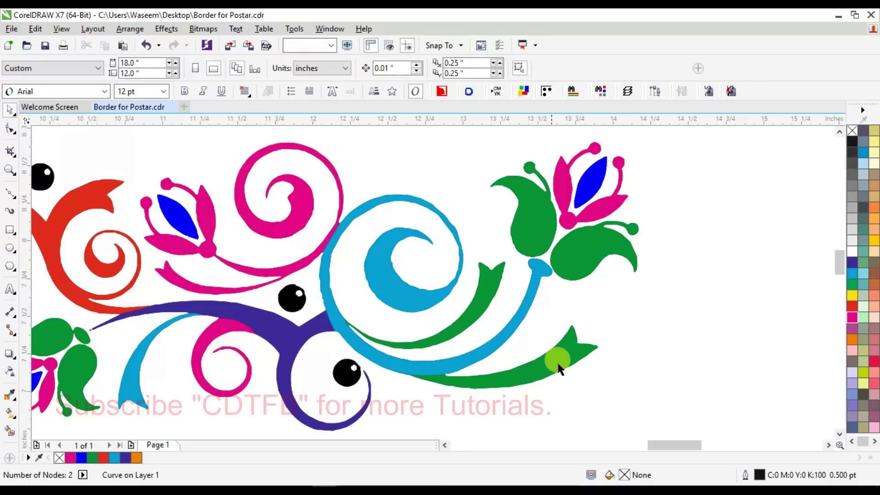
# - Recolor the lowest ribbon magenta (C0 M100 Y0 K0) and the inner ribbon red (C0 M100 Y100 K0)
pyautogui.click(558, 367)
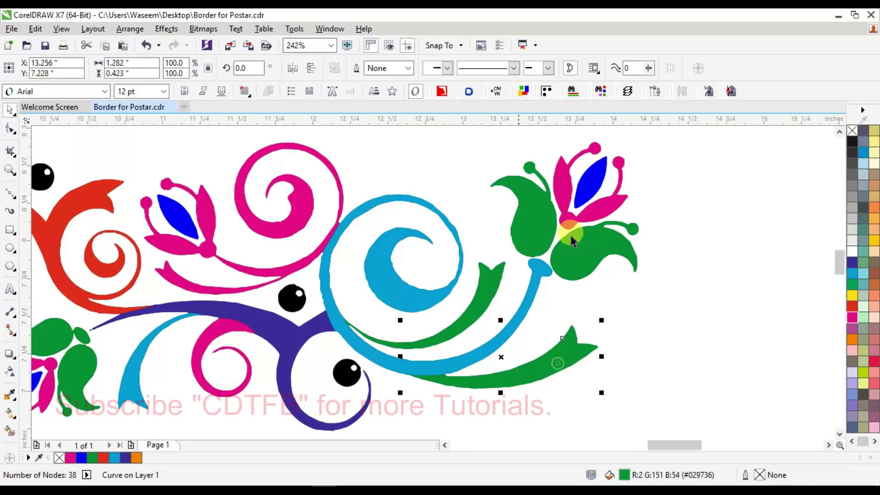
pyautogui.click(853, 317)
pyautogui.click(479, 296)
pyautogui.click(848, 308)
pyautogui.scroll(-5, 694, 292)
pyautogui.moveTo(225, 226); pyautogui.dragTo(763, 390)
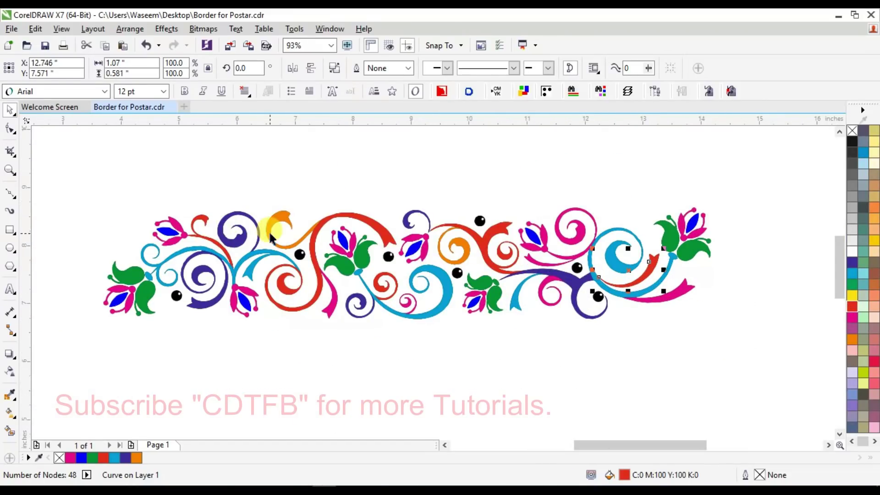
# - Try Smart Filling the leftmost dots with deep yellow (C0 M20 Y100 K0), and undo the fills
pyautogui.moveTo(94, 186); pyautogui.dragTo(754, 346)
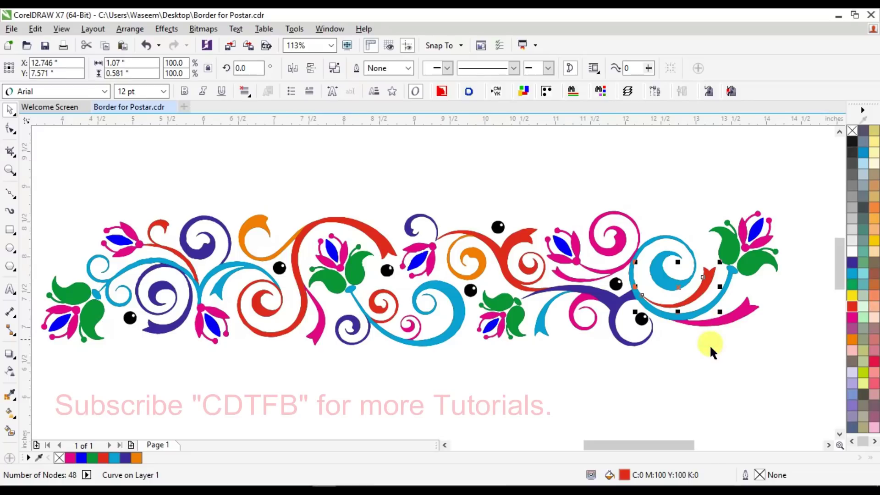
pyautogui.click(9, 430)
pyautogui.click(130, 319)
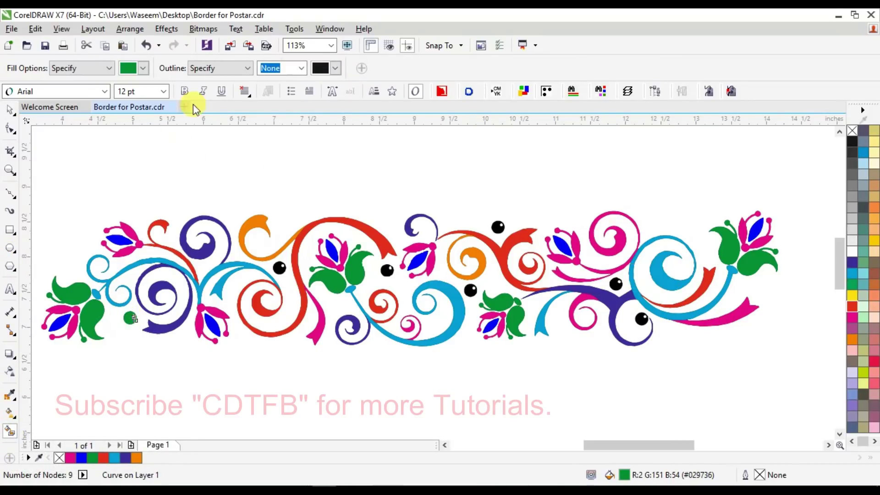
pyautogui.click(143, 68)
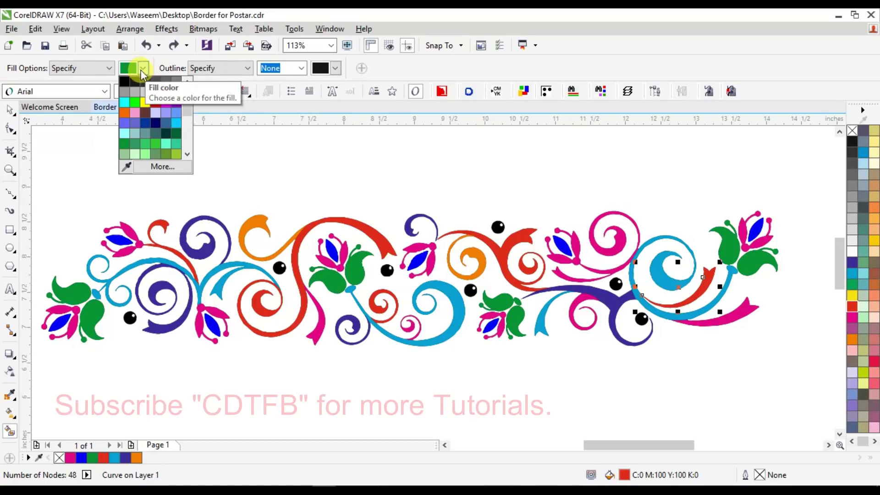
pyautogui.moveTo(192, 99)
pyautogui.mouseDown()
pyautogui.moveTo(193, 147)
pyautogui.moveTo(197, 103)
pyautogui.mouseUp()
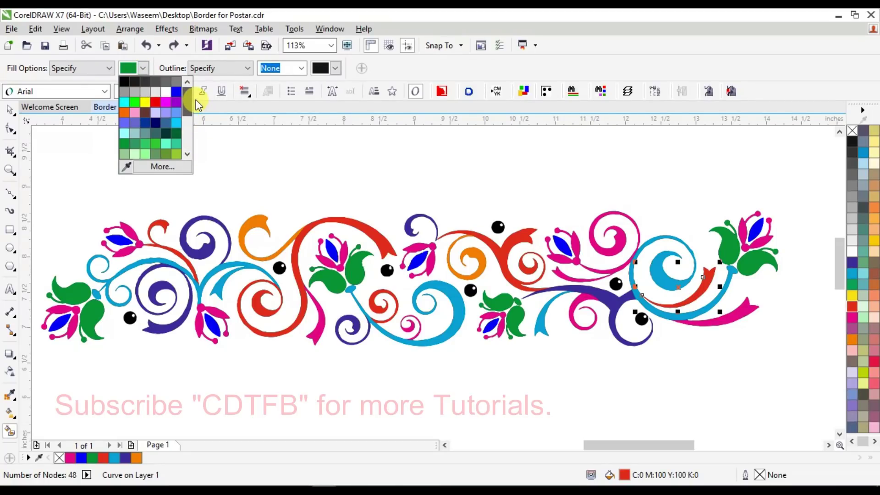
pyautogui.click(121, 169)
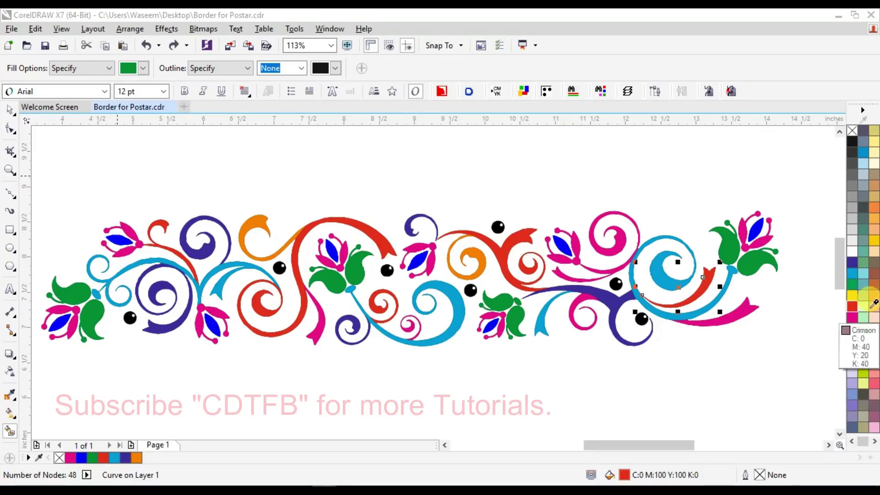
pyautogui.click(874, 240)
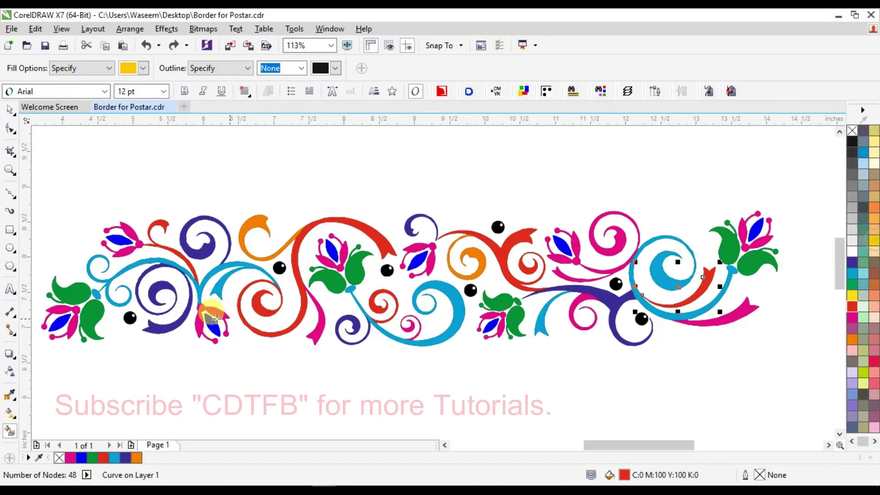
pyautogui.click(129, 319)
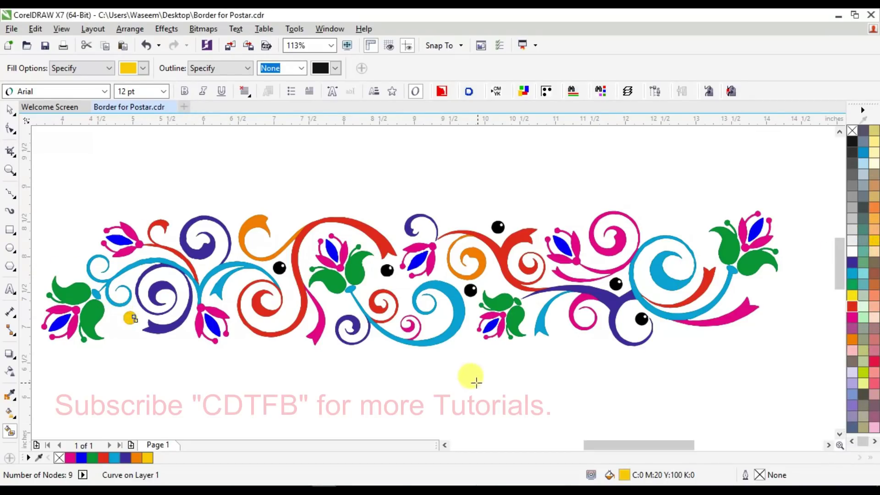
pyautogui.click(275, 269)
pyautogui.hotkey('ctrl', 'z')
pyautogui.hotkey('ctrl', 'z')
pyautogui.press('space')
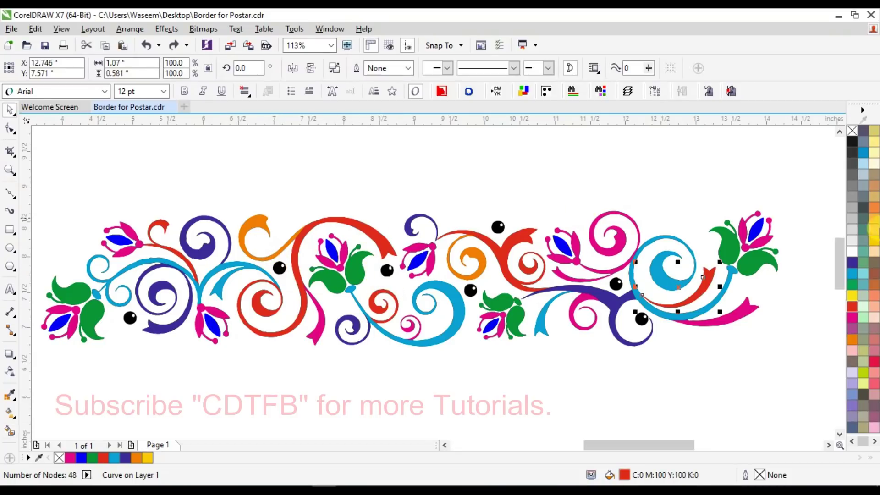
# - Set the Smart Fill color to a bright light green (C64 M0 Y100 K0)
pyautogui.click(874, 441)
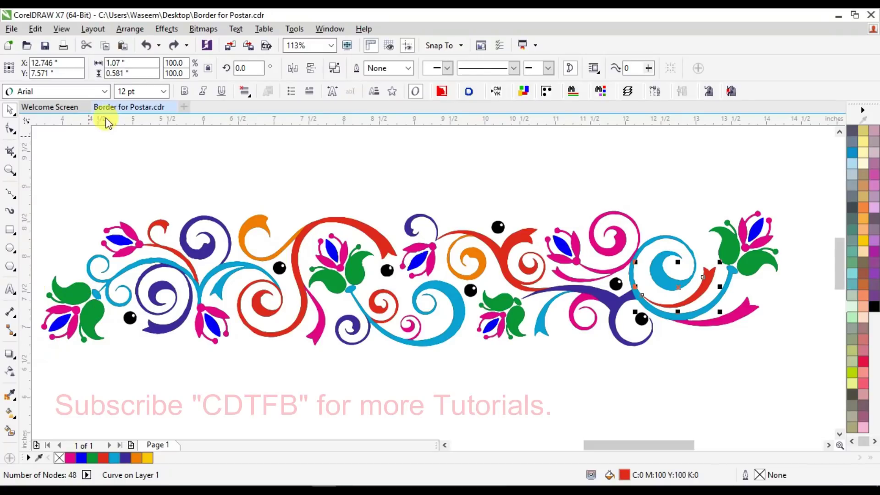
pyautogui.click(10, 431)
pyautogui.click(143, 68)
pyautogui.click(162, 167)
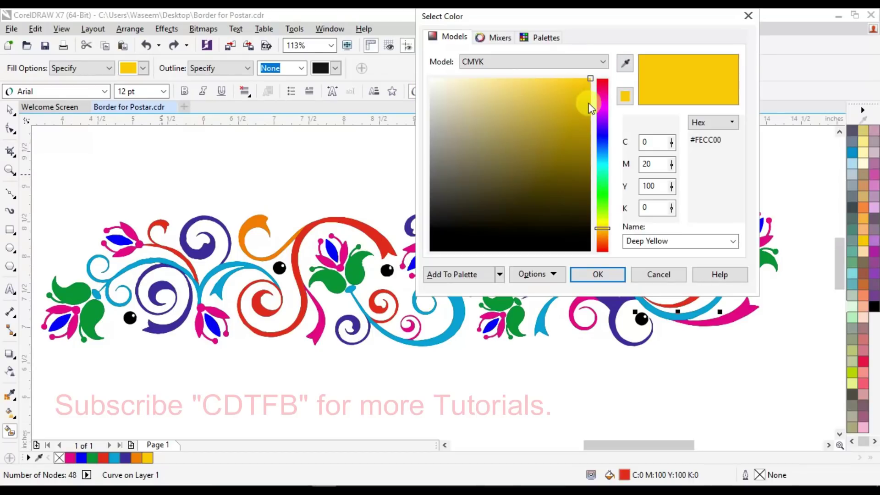
pyautogui.moveTo(613, 234); pyautogui.dragTo(610, 203)
pyautogui.click(581, 82)
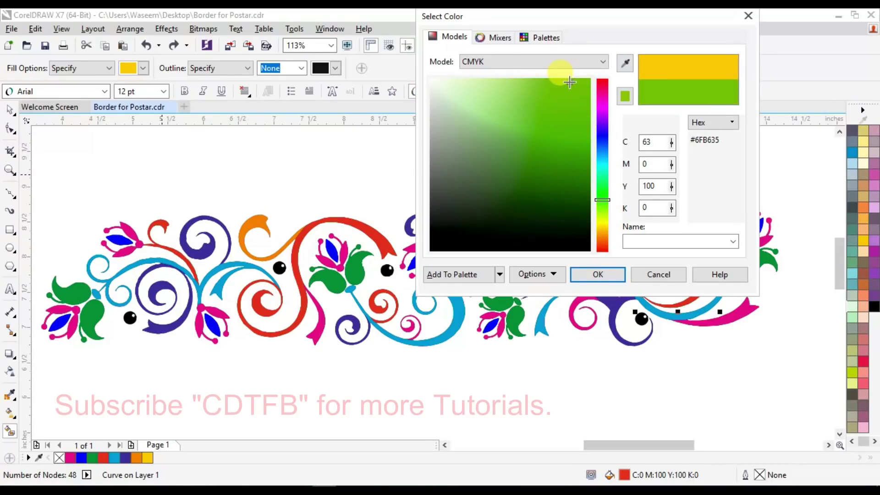
pyautogui.click(594, 274)
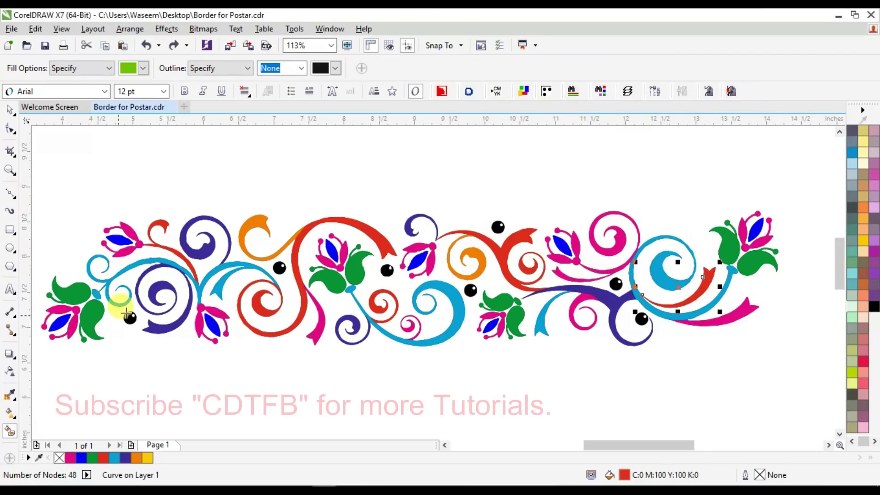
# - Smart Fill all seven black dots along the border with the light green
pyautogui.click(131, 322)
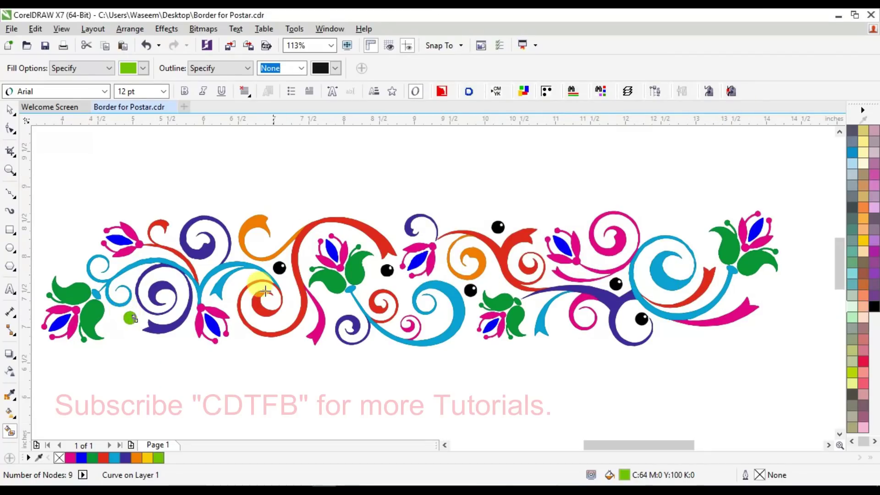
pyautogui.click(278, 269)
pyautogui.click(387, 270)
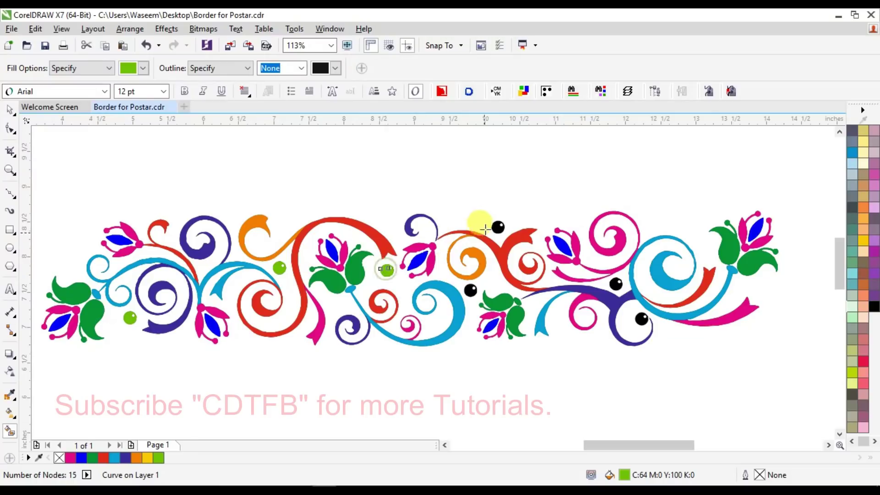
pyautogui.click(471, 290)
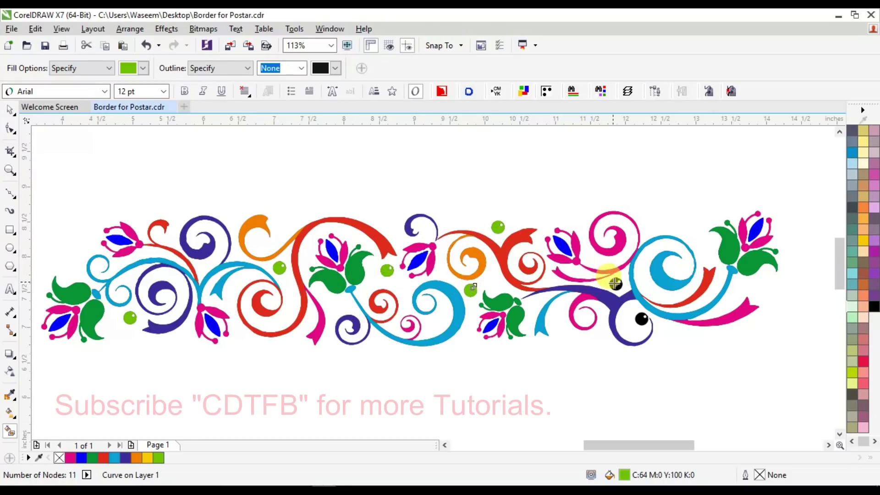
pyautogui.click(641, 318)
pyautogui.press('space')
# - Move all the colored border artwork straight up by about 2.67 inches, clear of the black original
pyautogui.scroll(-3, 614, 297)
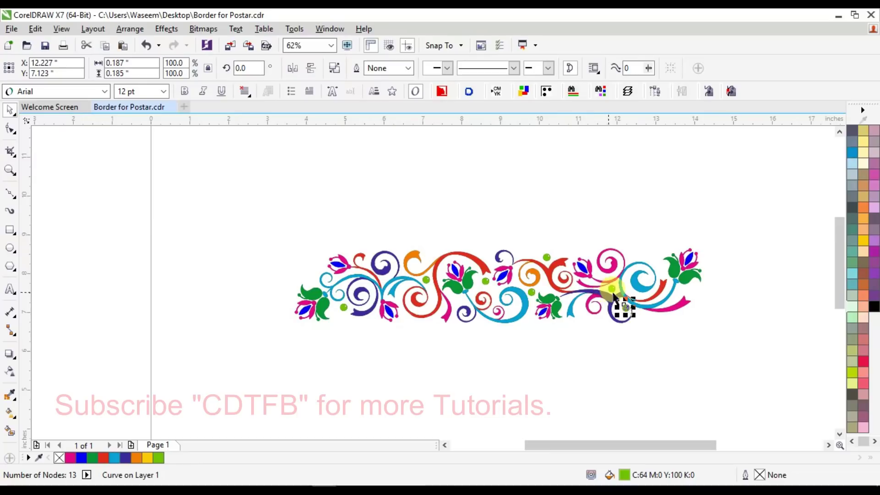
pyautogui.click(552, 269)
pyautogui.moveTo(220, 204); pyautogui.dragTo(790, 364)
pyautogui.moveTo(500, 284); pyautogui.dragTo(499, 181)
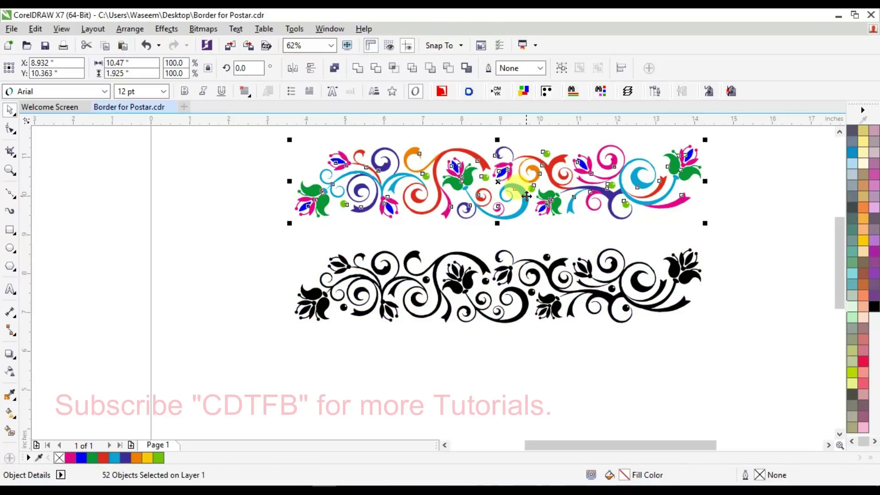
pyautogui.click(559, 181)
# - Delete the black original border beneath the colored copy
pyautogui.click(548, 263)
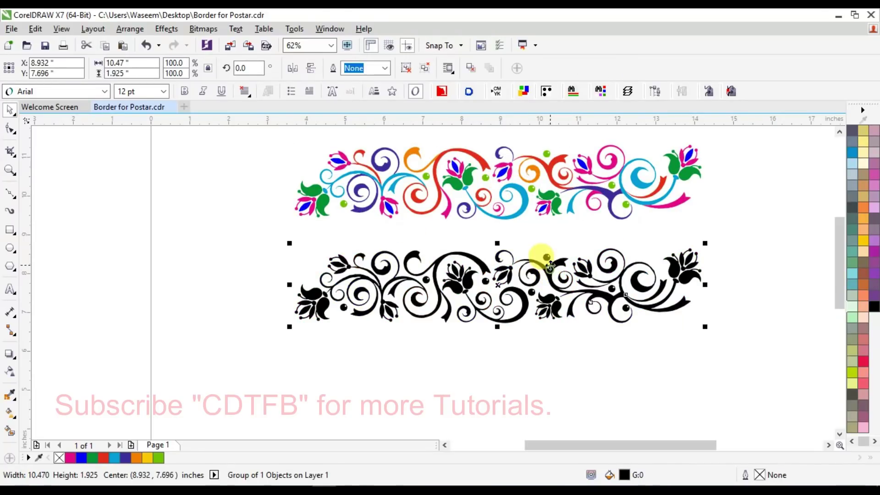
pyautogui.scroll(-2, 547, 263)
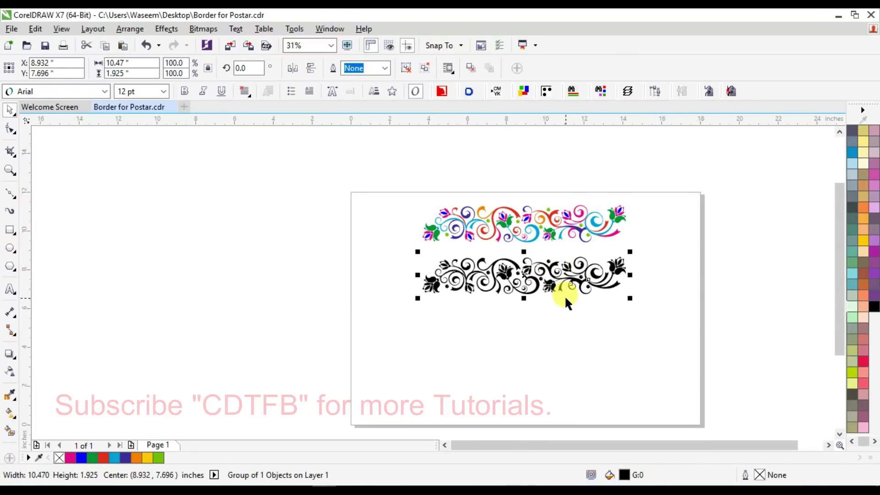
pyautogui.press('Delete')
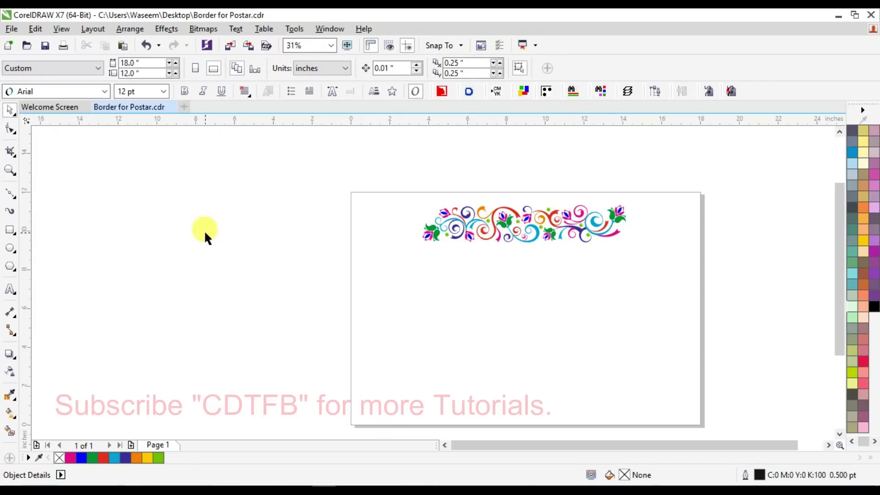
# - Set the page size to 23 inches wide by 18 inches high
pyautogui.click(139, 62)
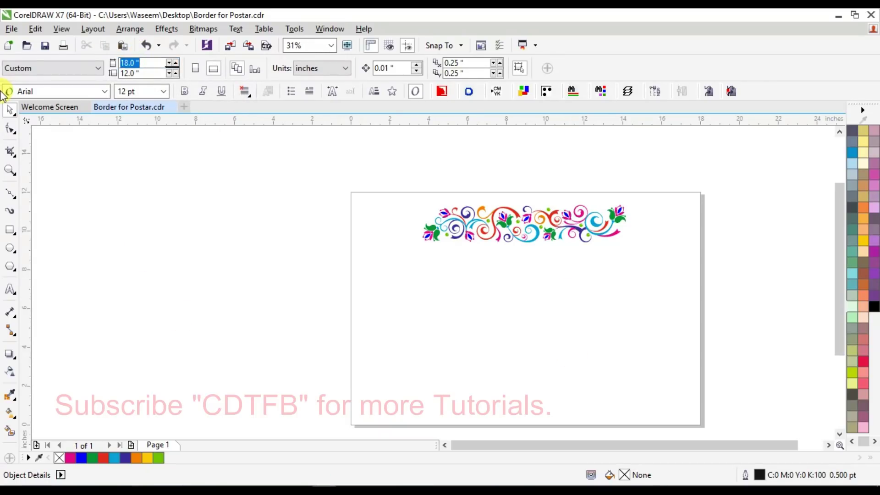
pyautogui.write('18')
pyautogui.press('Return')
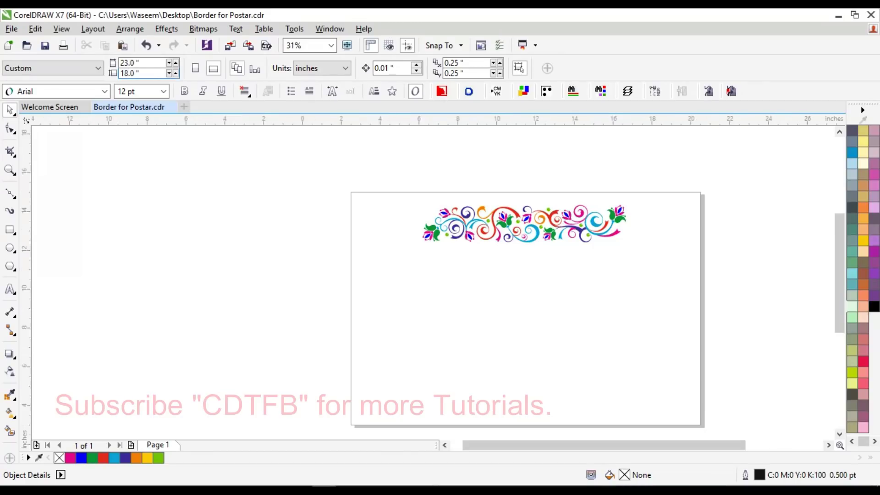
# - Add a rectangle covering the whole 23 by 18 inch page
pyautogui.scroll(-2, 338, 270)
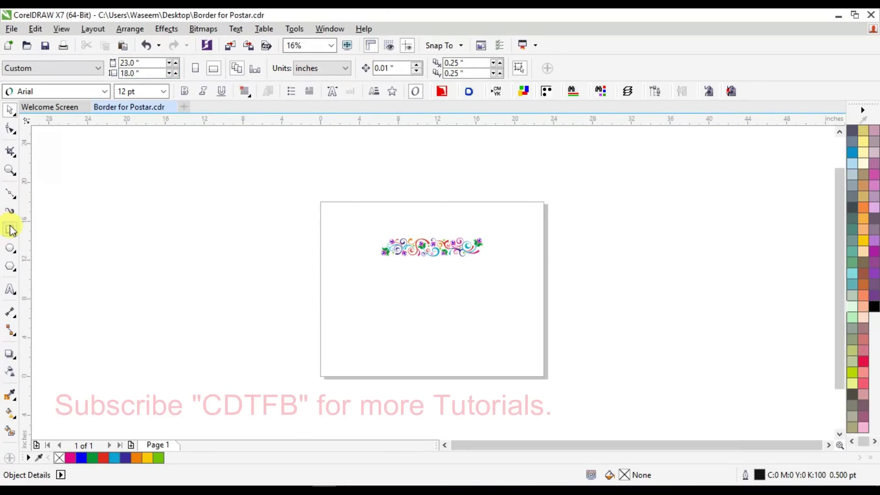
pyautogui.doubleClick(10, 229)
pyautogui.press('F4')
pyautogui.press('space')
pyautogui.click(132, 177)
pyautogui.click(312, 238)
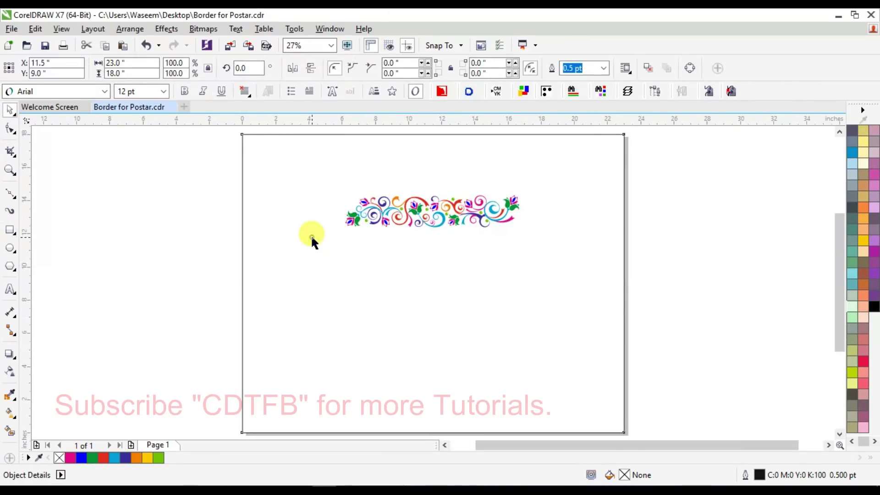
# - Delete the page-sized landscape rectangle
pyautogui.click(186, 211)
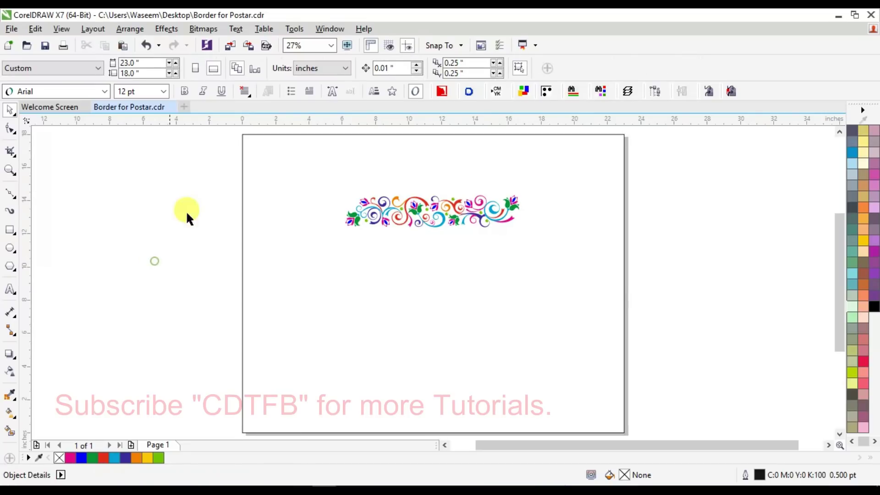
pyautogui.click(305, 183)
pyautogui.press('Delete')
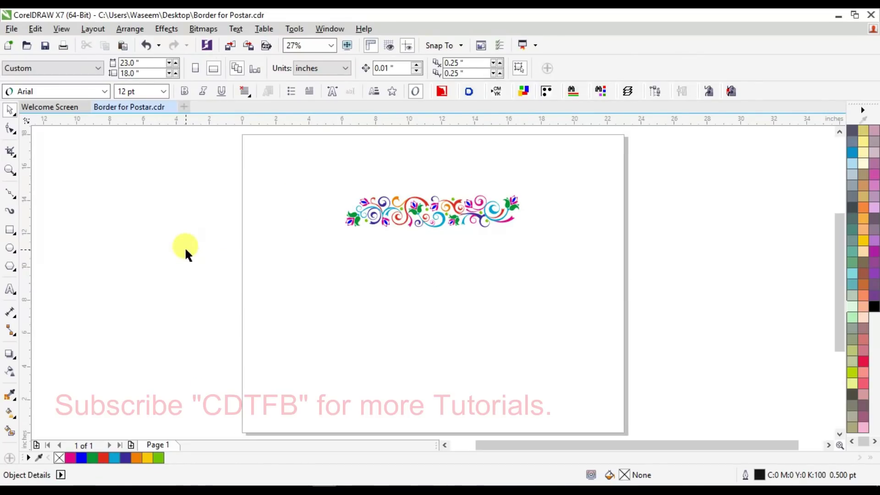
# - Set the page size to 18 inches wide by 23 inches high
pyautogui.click(140, 63)
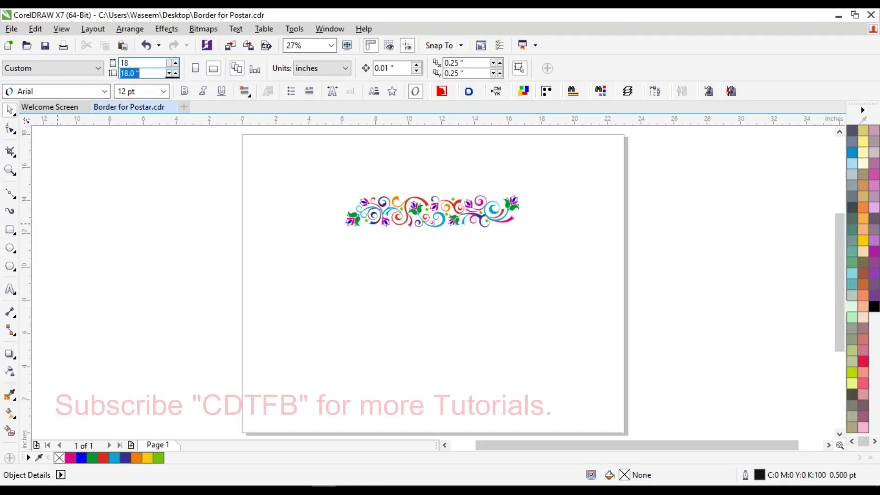
pyautogui.write('23')
pyautogui.press('Return')
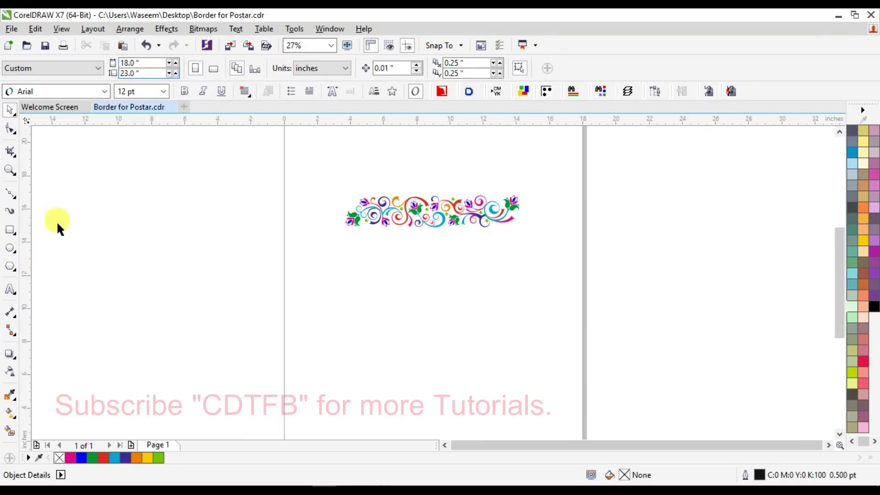
# - Add a rectangle covering the whole 18 by 23 inch page
pyautogui.scroll(-2, 569, 175)
pyautogui.moveTo(408, 347); pyautogui.dragTo(598, 202)
pyautogui.doubleClick(10, 230)
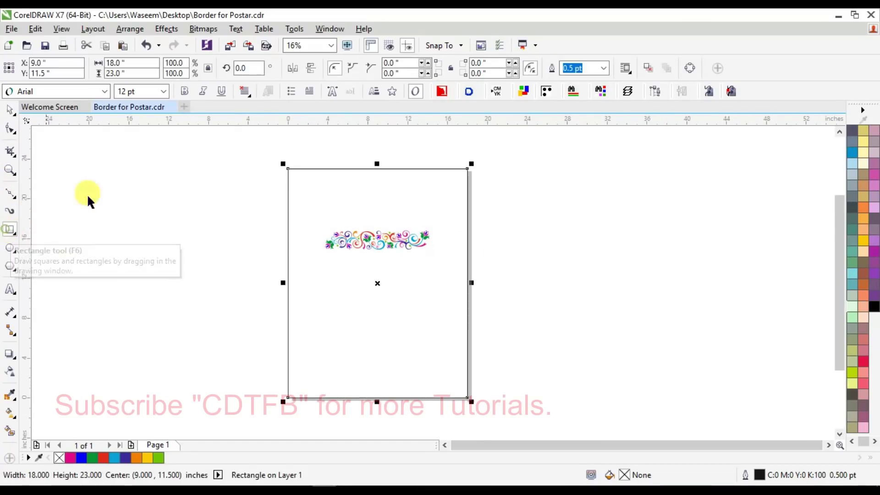
pyautogui.hotkey('shift', 'F2')
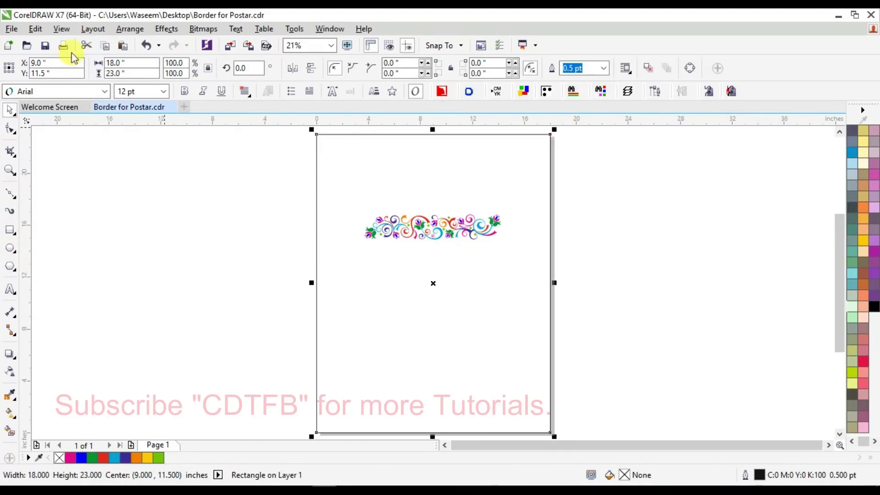
# - Apply an inside contour to the page rectangle with a 0.5 inch offset and two steps
pyautogui.hotkey('ctrl', 'F9')
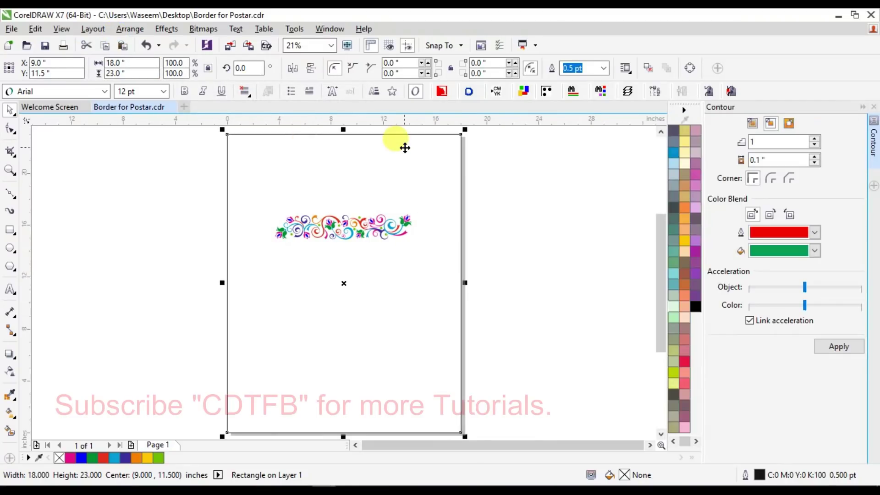
pyautogui.doubleClick(771, 160)
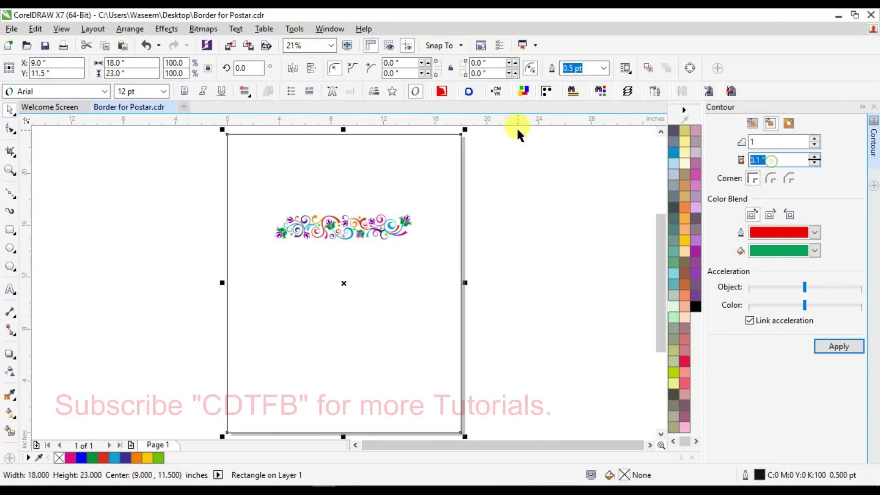
pyautogui.press('Return')
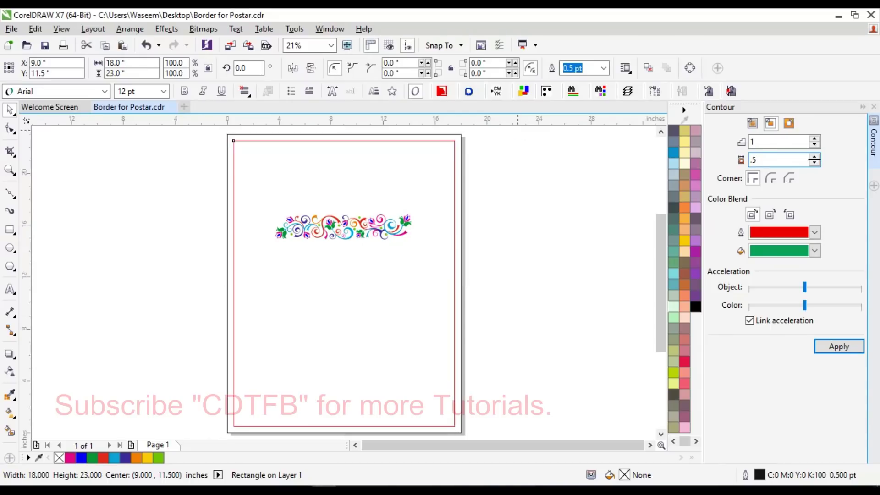
pyautogui.click(814, 138)
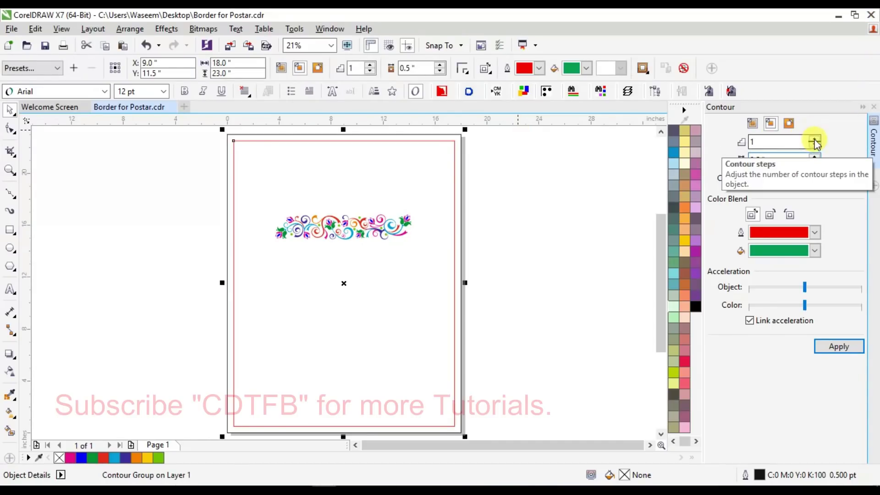
pyautogui.click(839, 347)
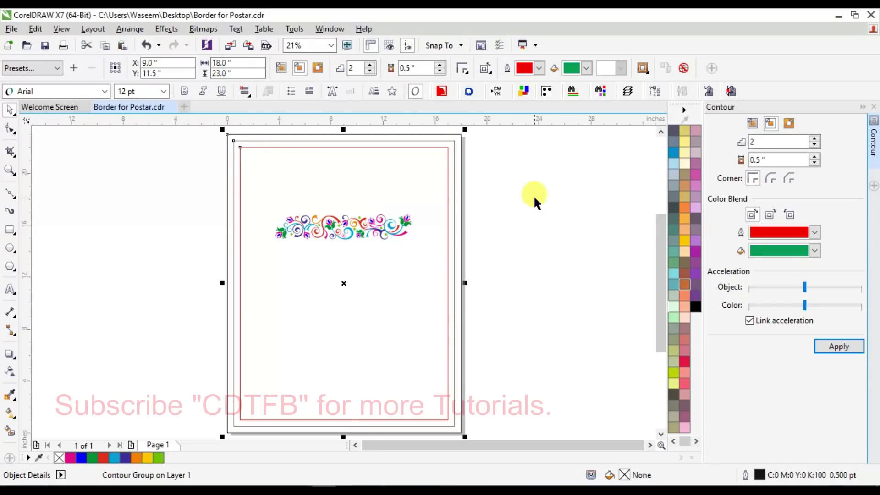
# - Reduce the page rectangle's inside contour to one step at 0.5 inch and break the contour group apart
pyautogui.click(839, 347)
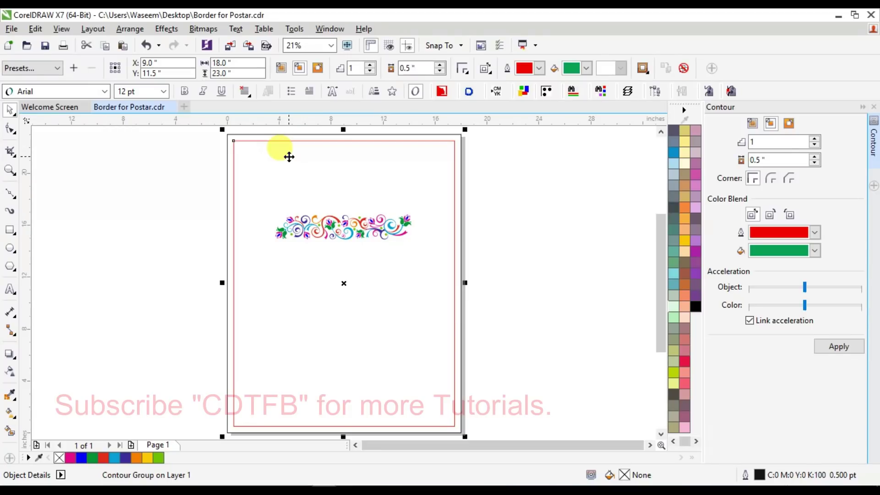
pyautogui.hotkey('ctrl', 'k')
pyautogui.click(517, 191)
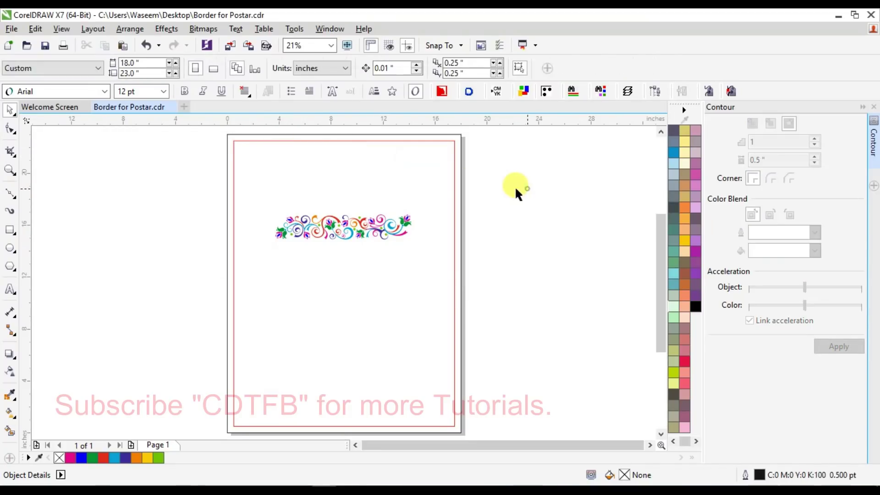
# - Apply a one-step inside contour with a 0.75 inch offset to the red 17 by 22 inch rectangle
pyautogui.click(437, 166)
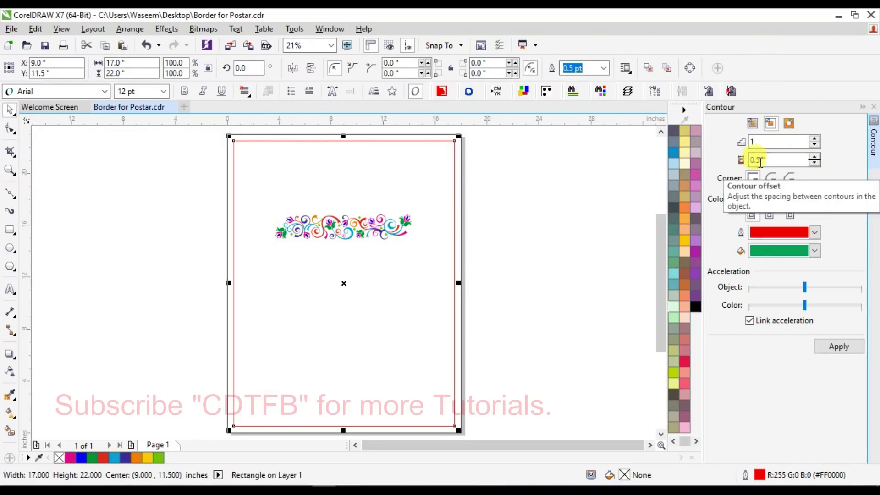
pyautogui.moveTo(758, 160); pyautogui.dragTo(784, 157)
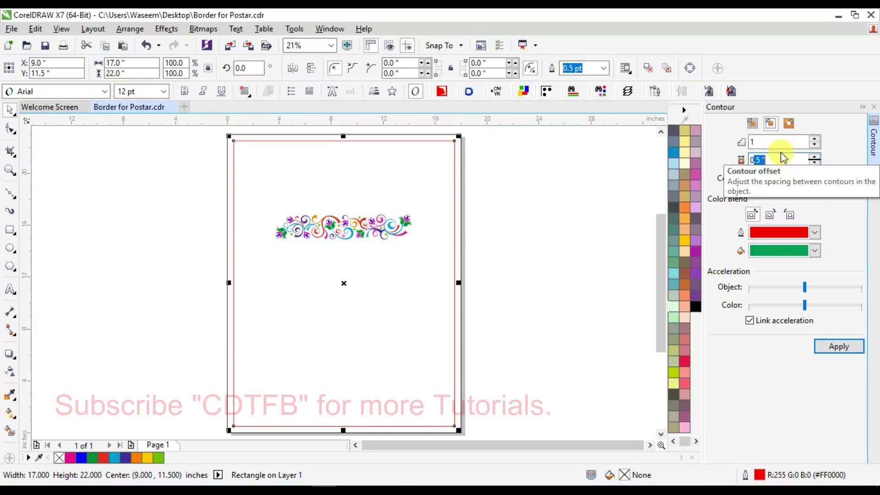
pyautogui.press('Return')
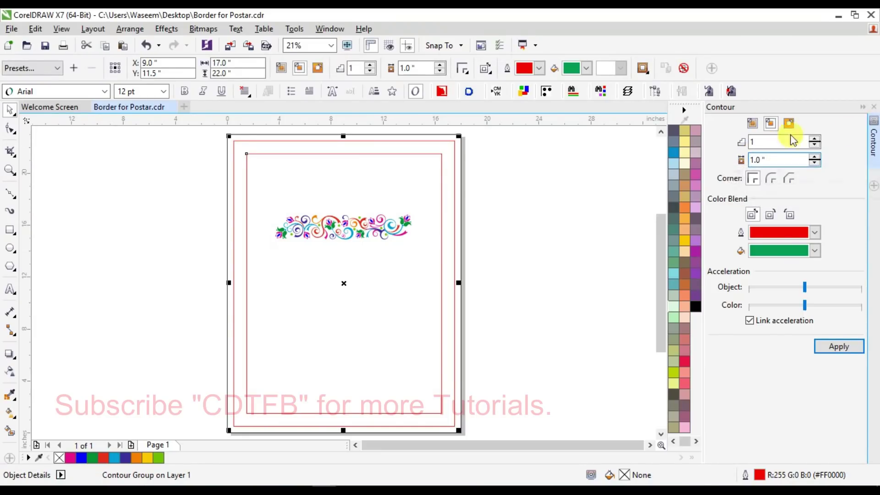
pyautogui.doubleClick(774, 160)
pyautogui.press('BackSpace')
pyautogui.write('.75')
pyautogui.press('Return')
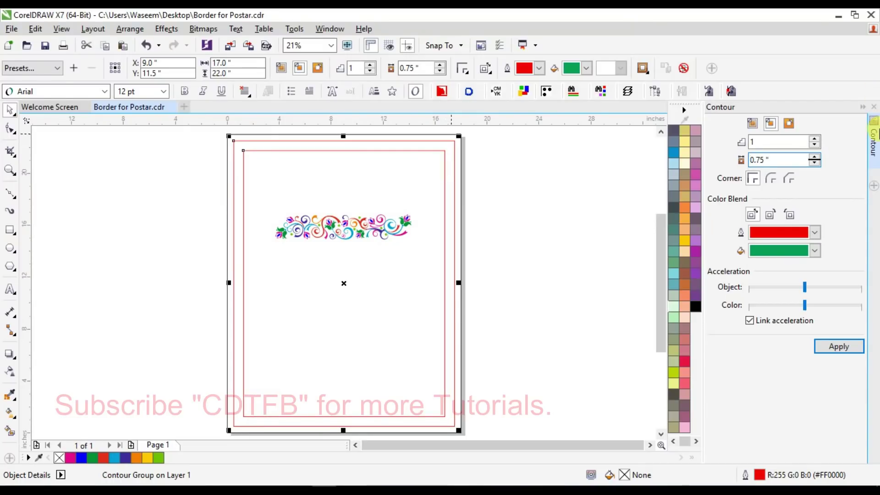
pyautogui.click(874, 107)
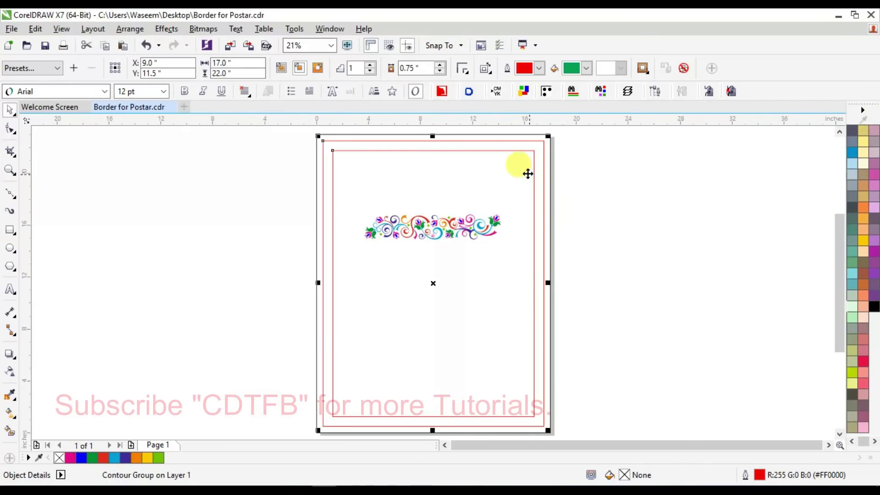
# - Break the red rectangle's contour apart and delete the page-sized outer rectangle
pyautogui.rightClick(527, 150)
pyautogui.click(584, 173)
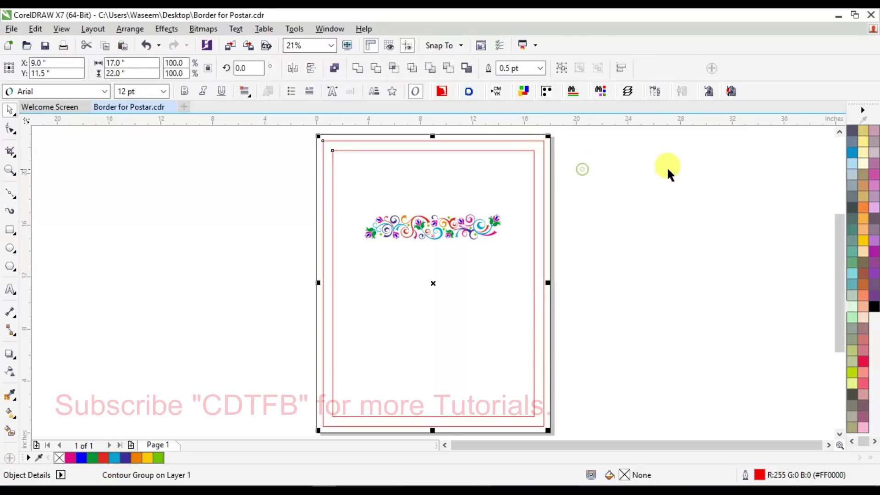
pyautogui.click(672, 169)
pyautogui.click(352, 136)
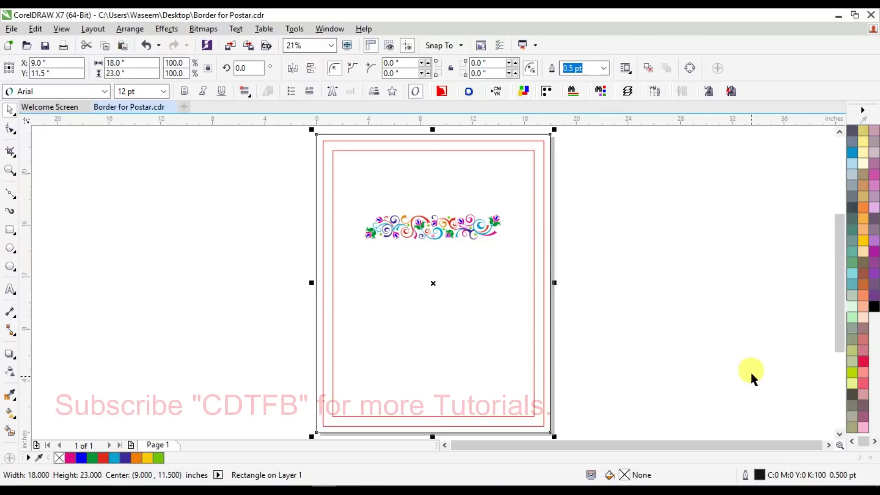
pyautogui.click(722, 269)
# - Group the two red rectangles into one object
pyautogui.click(327, 152)
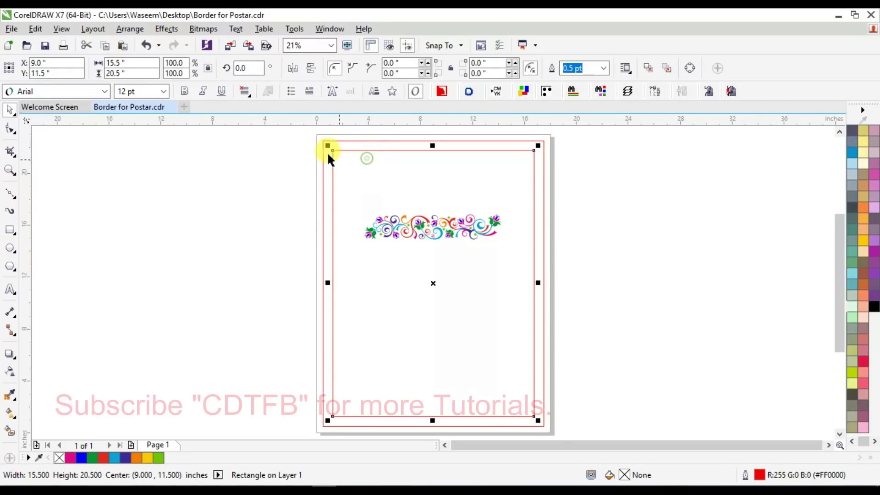
pyautogui.keyDown('shift'); pyautogui.click(344, 143); pyautogui.keyUp('shift')
pyautogui.hotkey('ctrl', 'g')
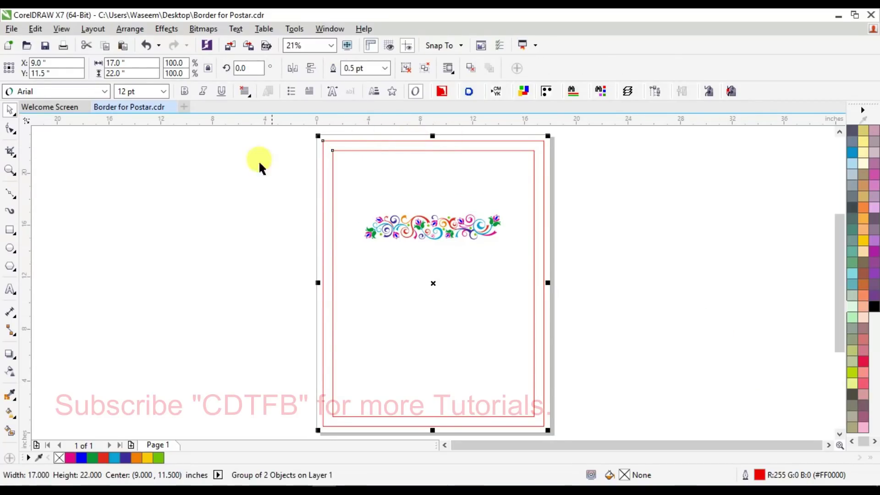
# - Add a vertical and a horizontal guideline centered on the page at X 9 and Y 11.5 inches
pyautogui.moveTo(27, 176); pyautogui.dragTo(238, 197)
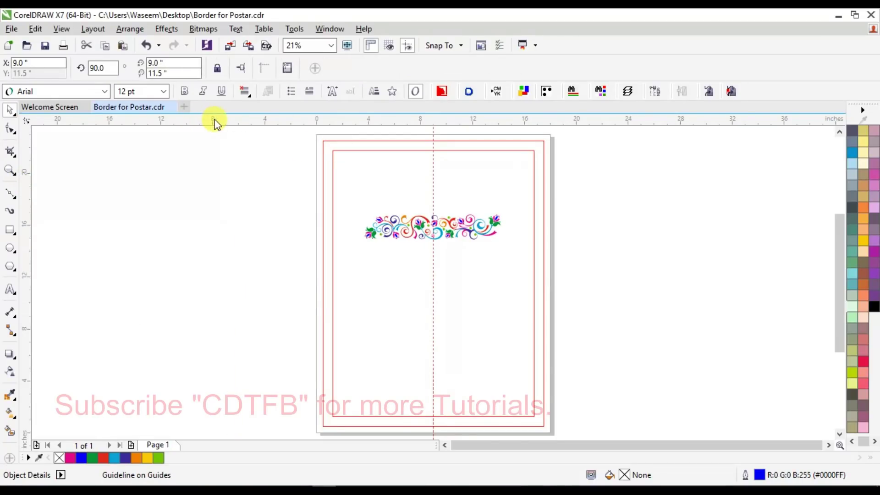
pyautogui.moveTo(215, 136); pyautogui.dragTo(216, 210)
pyautogui.press('p')
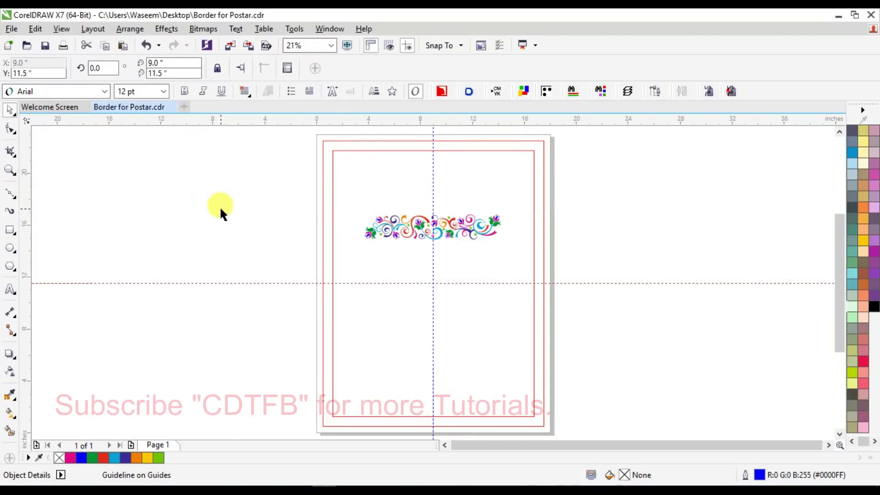
pyautogui.click(668, 183)
# - Move the floral artwork above the page's top edge, centered at about X 6.06 and Y 24.68 inches
pyautogui.moveTo(265, 274); pyautogui.dragTo(580, 183)
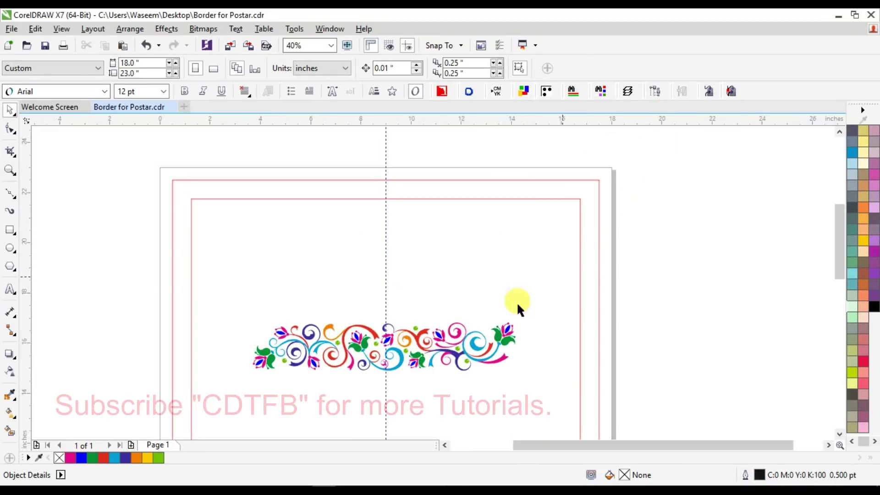
pyautogui.click(465, 336)
pyautogui.moveTo(440, 314); pyautogui.dragTo(387, 142)
pyautogui.moveTo(160, 238); pyautogui.dragTo(530, 91)
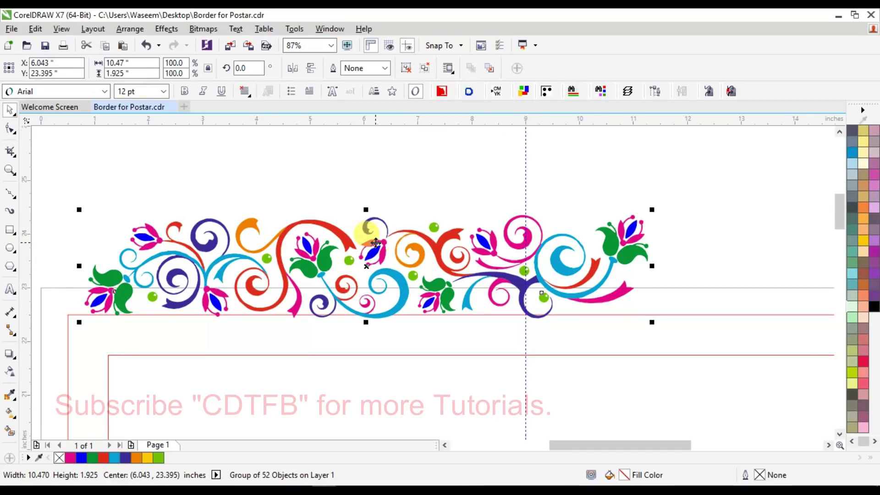
pyautogui.moveTo(375, 242); pyautogui.dragTo(375, 174)
# - Scale the floral artwork proportionally to a height of 0.75 inch
pyautogui.moveTo(133, 72); pyautogui.dragTo(17, 108)
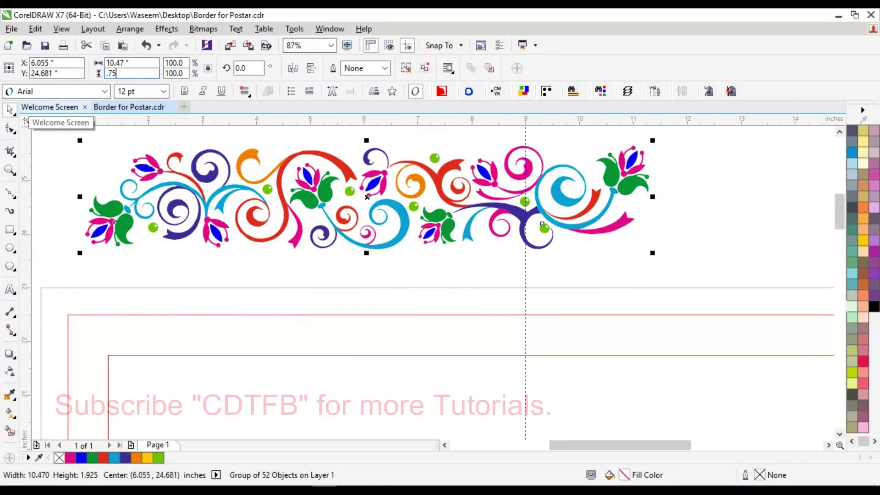
pyautogui.press('Return')
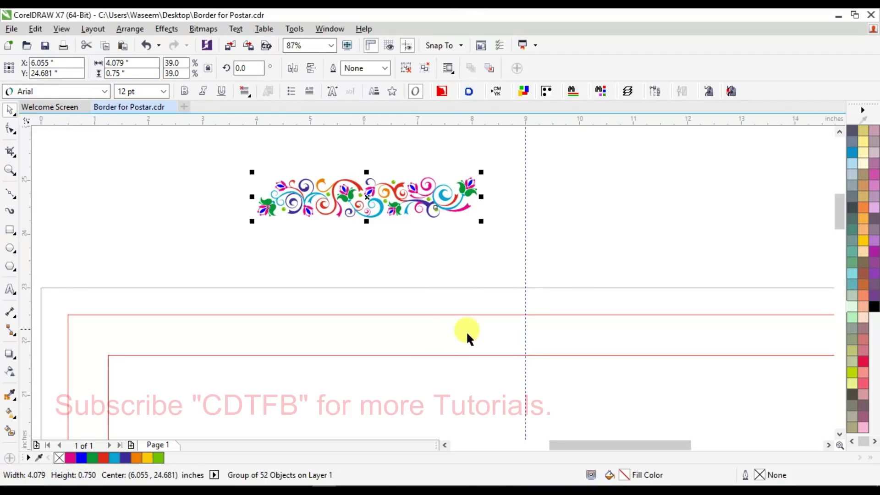
pyautogui.scroll(-2, 381, 216)
pyautogui.press('F2')
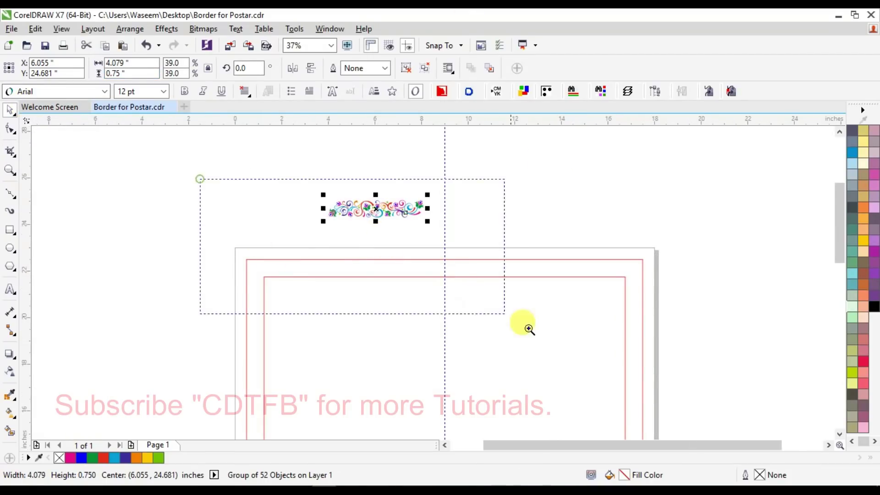
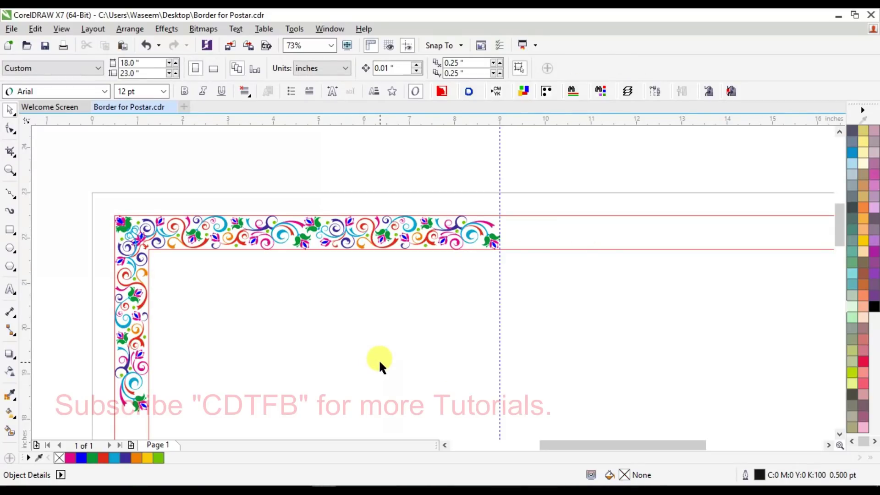
# - Copy the vertical floral strip straight down to continue the border, centered at X 0.875 and Y 16.116 inches
pyautogui.scroll(-2, 303, 268)
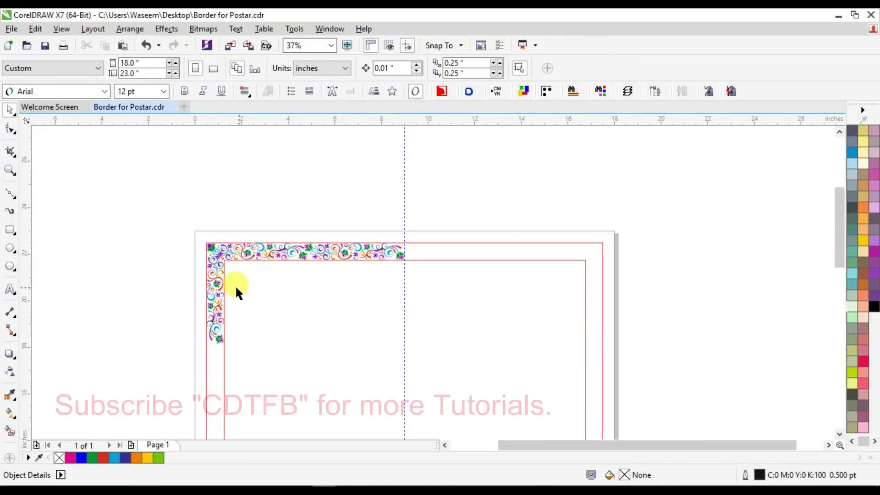
pyautogui.click(212, 287)
pyautogui.moveTo(212, 288); pyautogui.dragTo(202, 379)
pyautogui.scroll(3, 171, 281)
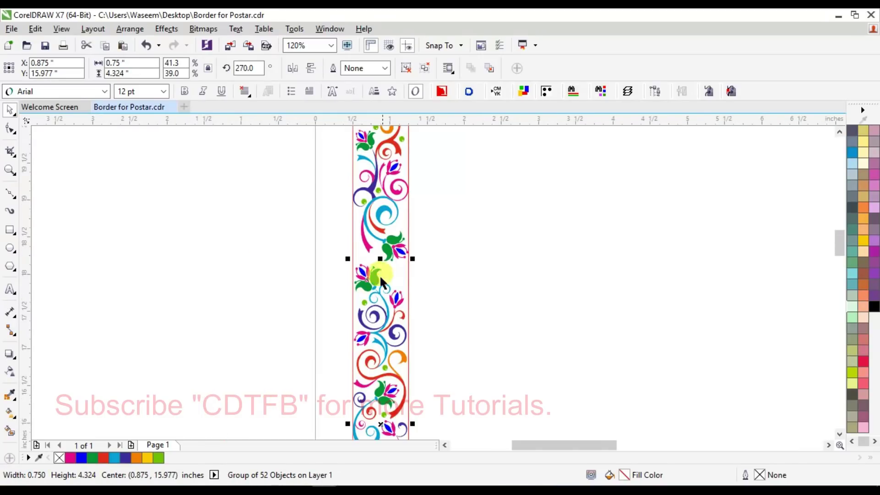
pyautogui.moveTo(380, 276); pyautogui.dragTo(377, 266)
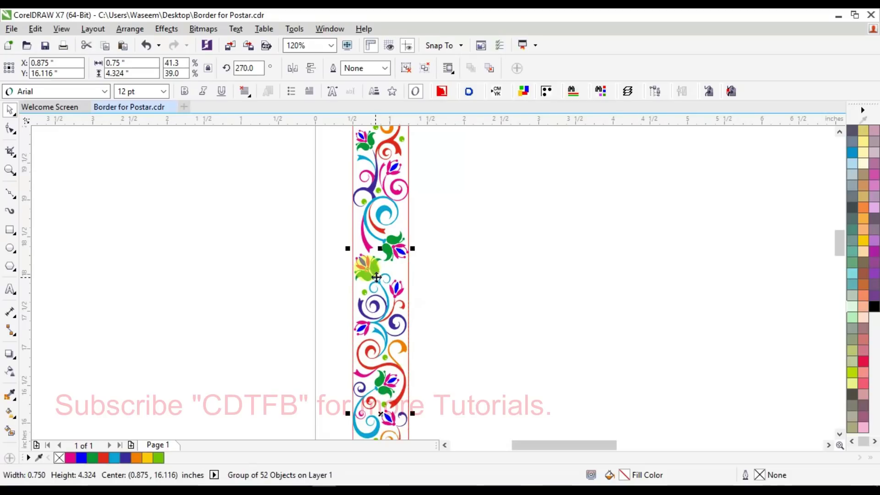
# - Place a third copy of the vertical floral strip directly below, centered at X 0.875 and Y 11.895 inches
pyautogui.scroll(-4, 398, 255)
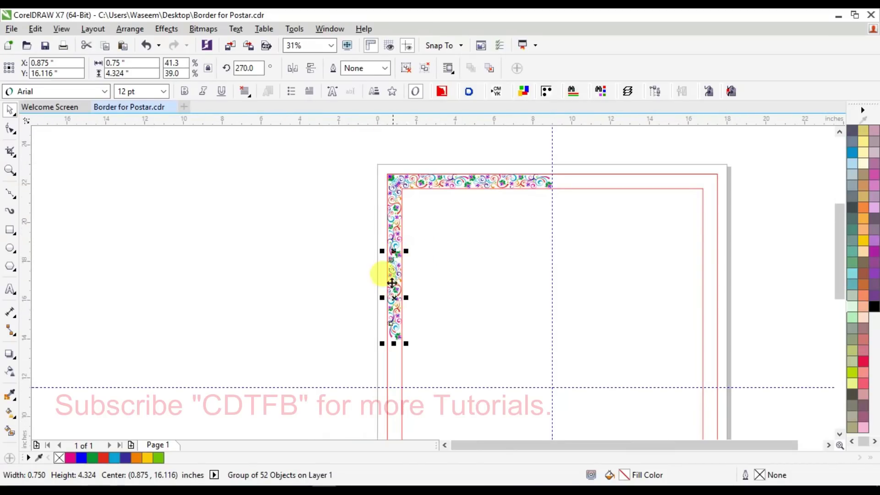
pyautogui.moveTo(394, 277); pyautogui.dragTo(393, 366)
pyautogui.scroll(5, 390, 357)
pyautogui.moveTo(414, 305); pyautogui.dragTo(415, 275)
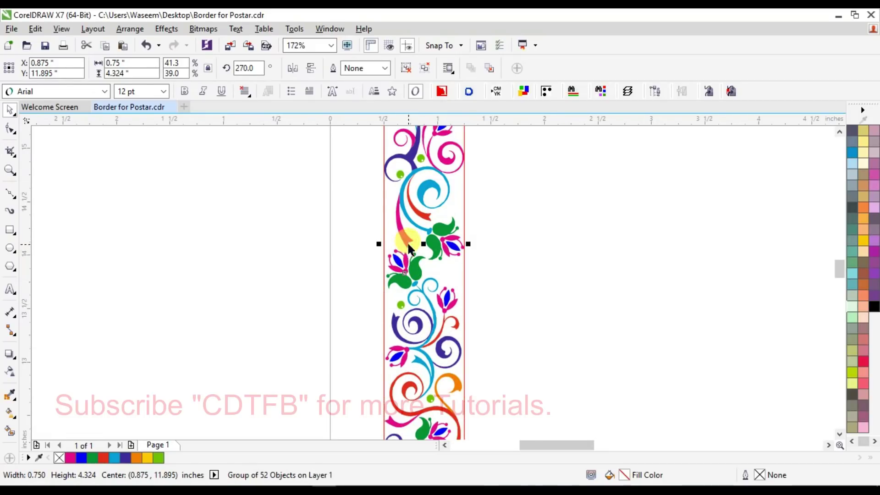
# - Draw a 0.75 by 0.75 inch square above the page's upper-left corner and convert it to curves
pyautogui.hotkey('shift', 'F4')
pyautogui.press('F2')
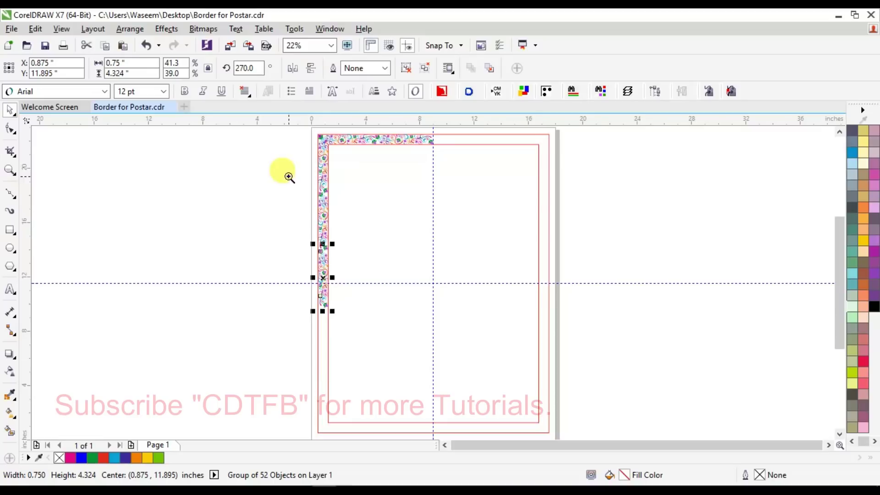
pyautogui.moveTo(289, 177); pyautogui.dragTo(454, 113)
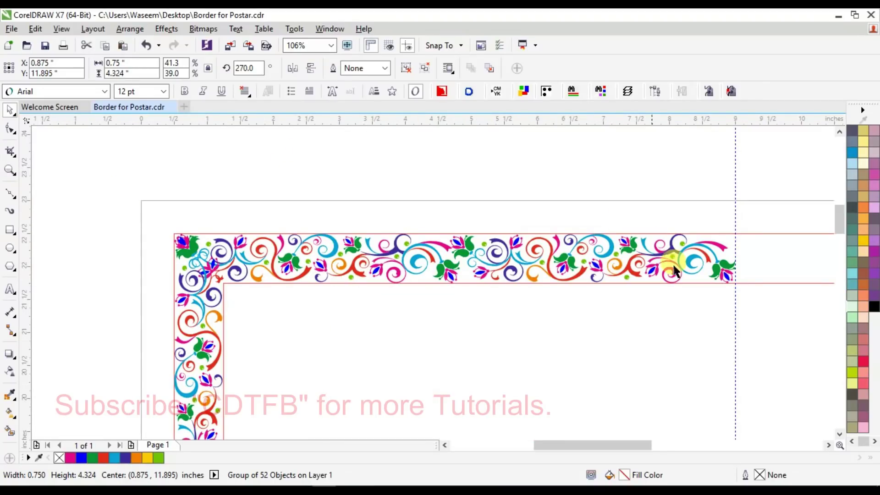
pyautogui.click(10, 229)
pyautogui.moveTo(170, 145); pyautogui.dragTo(214, 189)
pyautogui.click(135, 64)
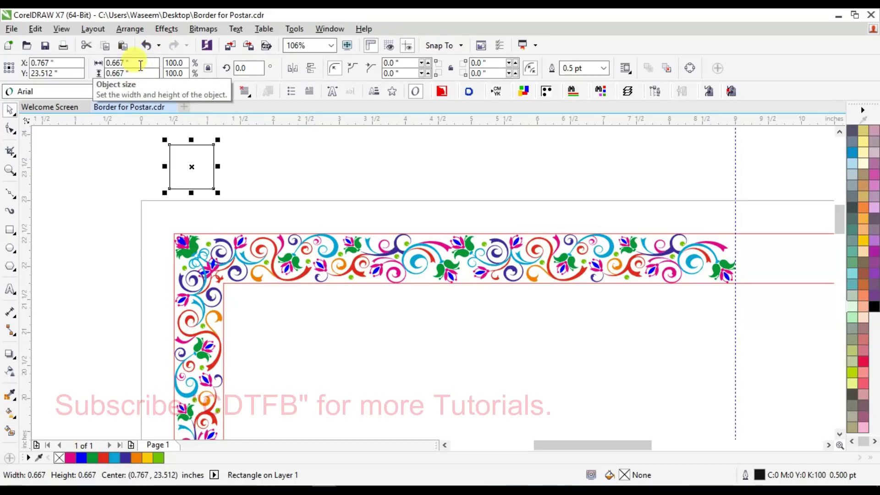
pyautogui.write('.')
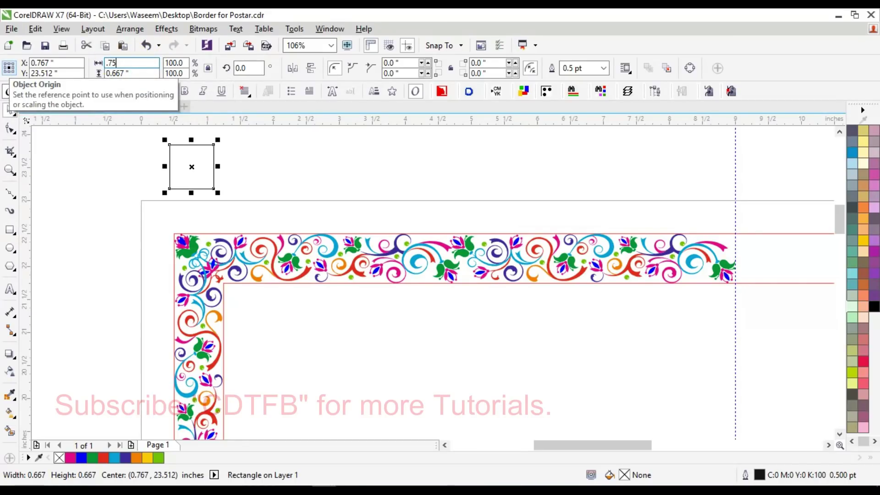
pyautogui.write('75')
pyautogui.press('Return')
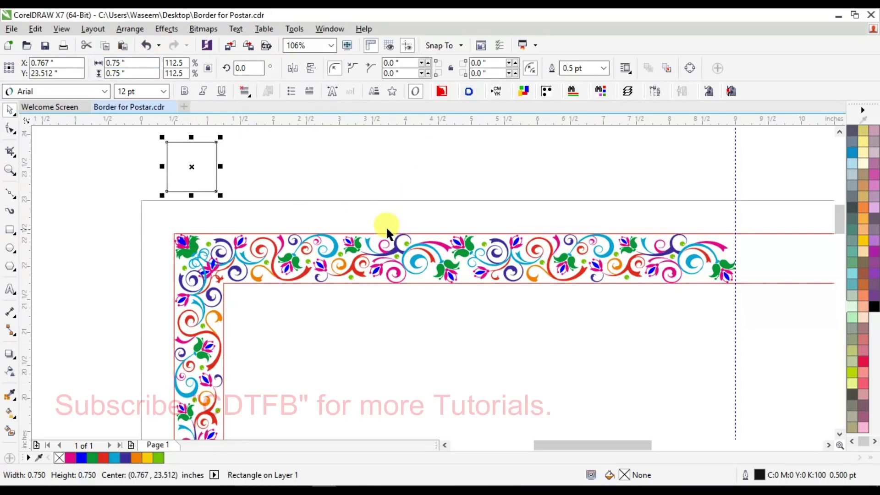
pyautogui.hotkey('ctrl', 'q')
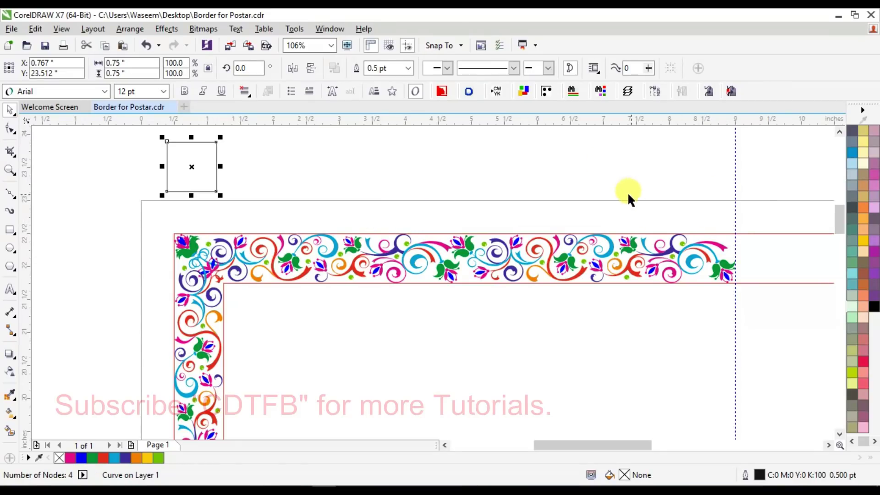
# - Align the small square with the top and left edges of the grouped red rectangles
pyautogui.keyDown('shift'); pyautogui.click(782, 237); pyautogui.keyUp('shift')
pyautogui.press('t')
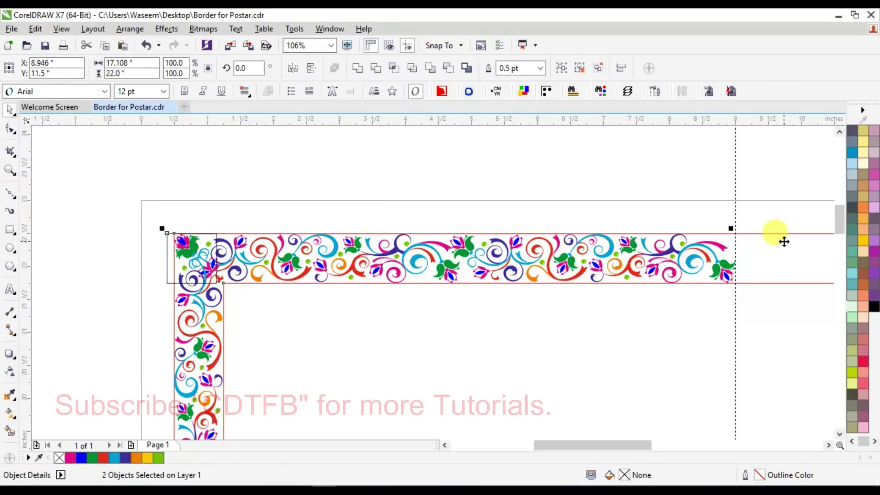
pyautogui.press('l')
pyautogui.click(220, 229)
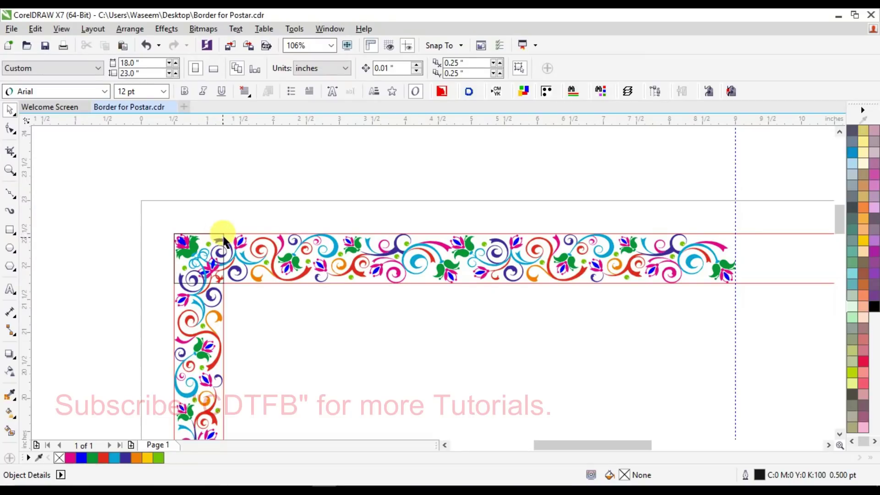
# - Delete the square's lower-left node to turn it into a triangle split along the border corner's diagonal
pyautogui.click(223, 236)
pyautogui.moveTo(116, 202); pyautogui.dragTo(344, 344)
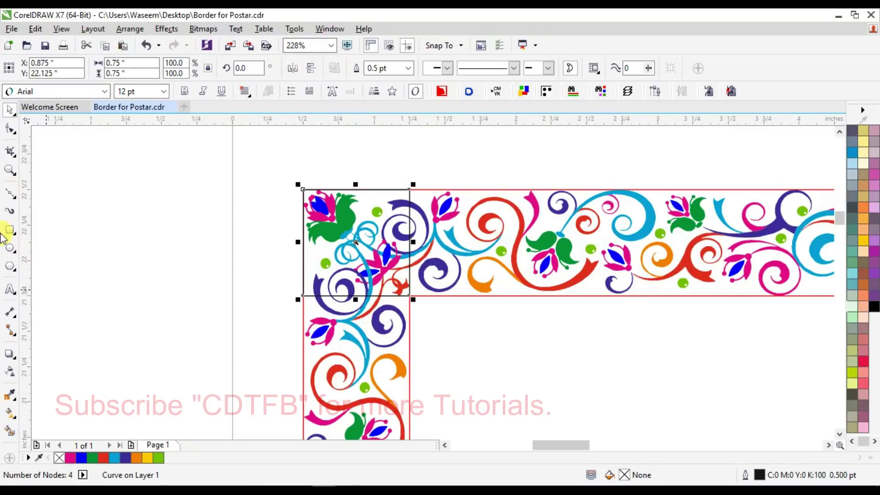
pyautogui.click(9, 133)
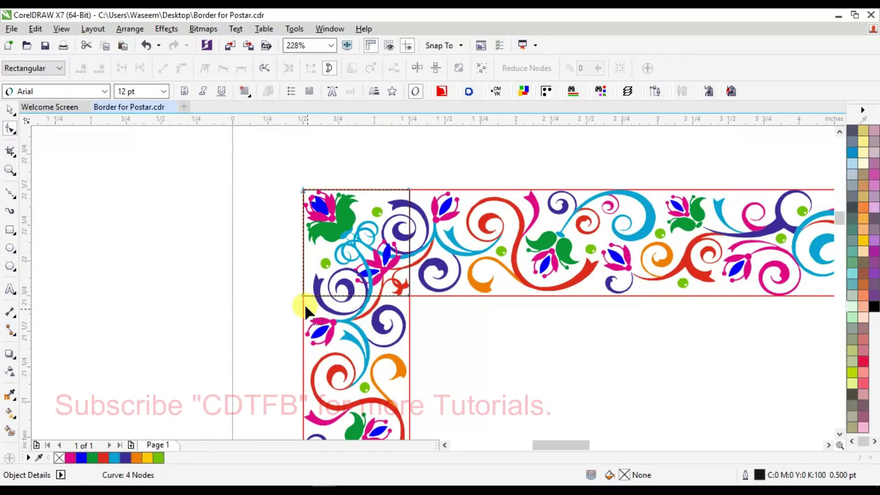
pyautogui.click(302, 291)
pyautogui.press('Delete')
pyautogui.press('space')
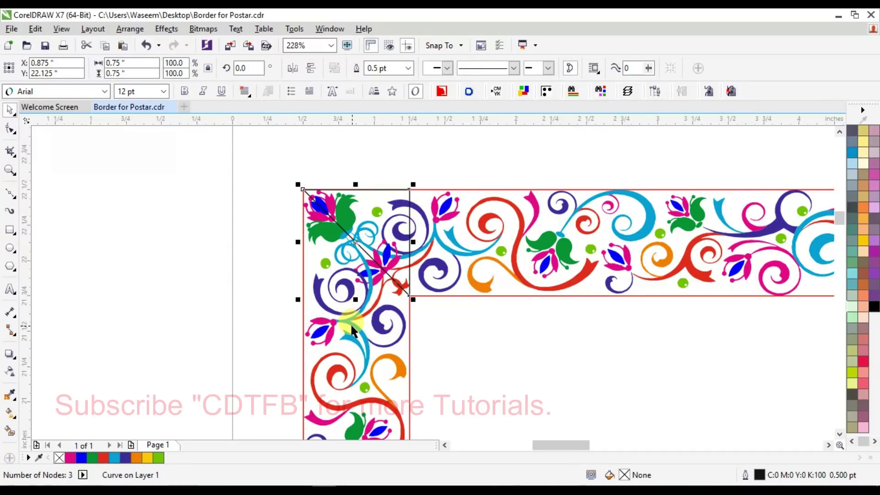
# - Trim the topmost vertical floral strip with the corner triangle
pyautogui.keyDown('shift'); pyautogui.click(348, 319); pyautogui.keyUp('shift')
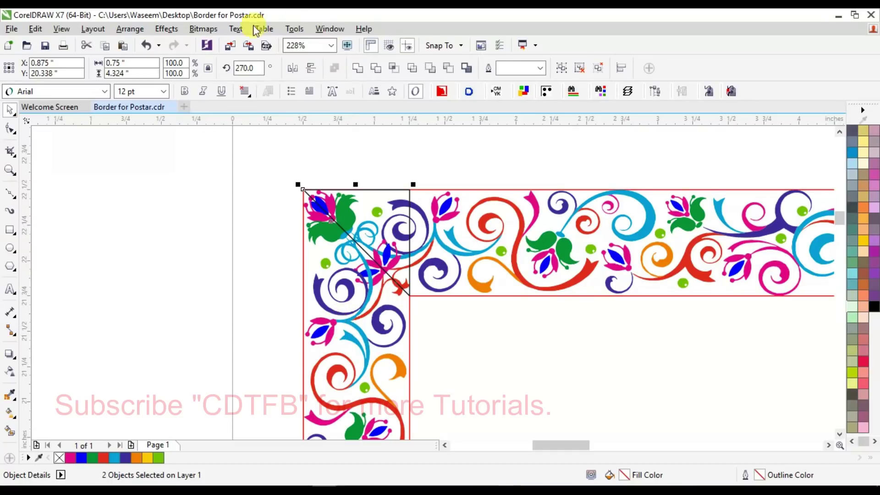
pyautogui.click(374, 69)
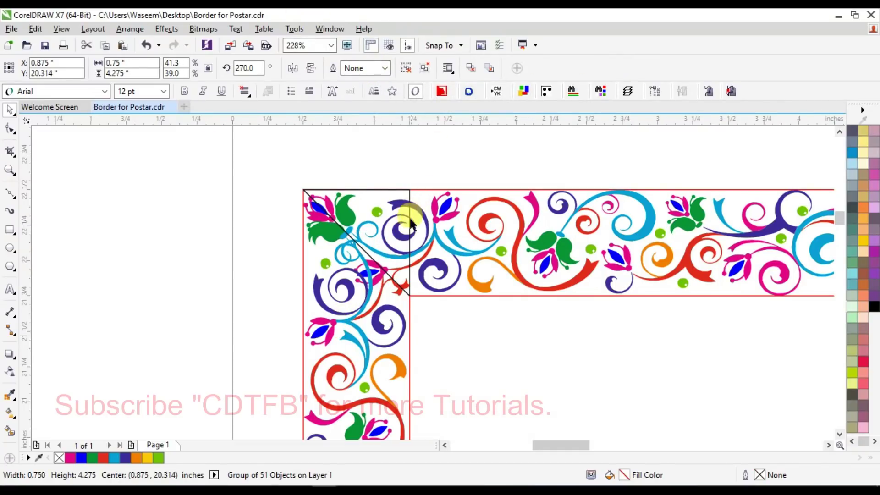
pyautogui.press('Escape')
# - Mirror the corner triangle both vertically and horizontally so it covers the lower-left half of the corner
pyautogui.click(409, 189)
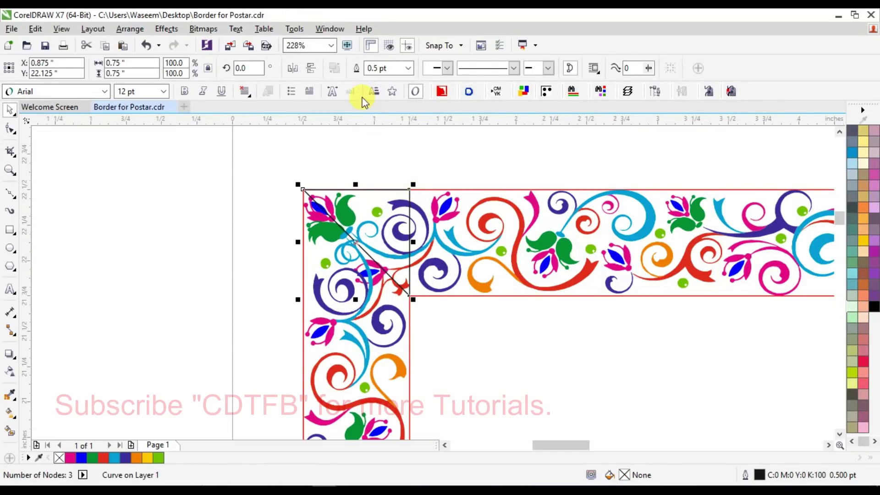
pyautogui.click(309, 69)
pyautogui.click(292, 68)
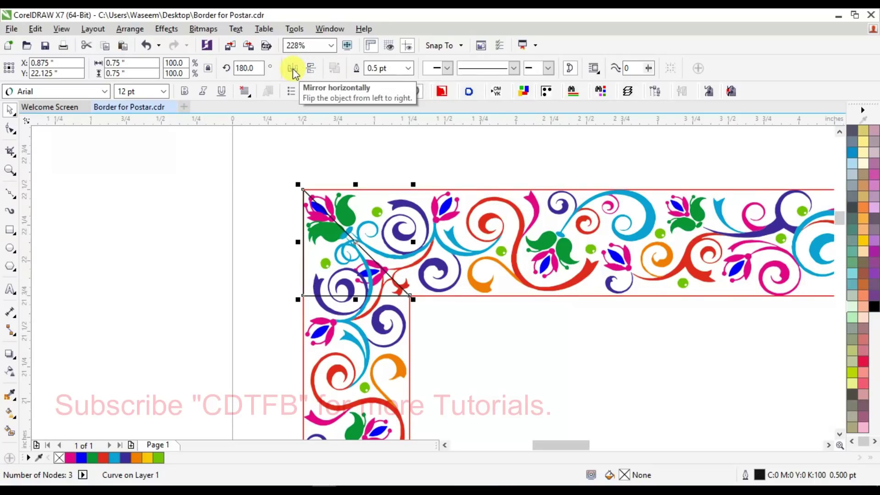
# - Trim the first horizontal floral strip with the mirrored triangle and delete the triangle
pyautogui.keyDown('shift'); pyautogui.click(403, 207); pyautogui.keyUp('shift')
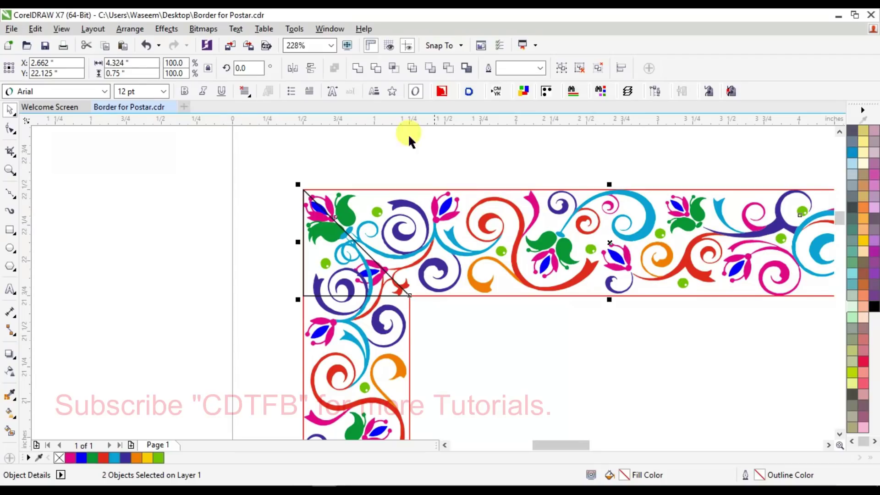
pyautogui.click(375, 68)
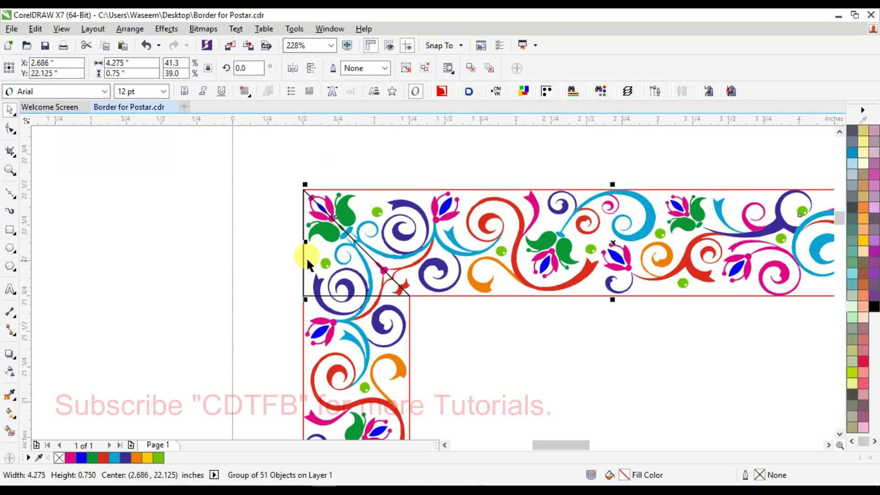
pyautogui.click(299, 242)
pyautogui.press('Delete')
# - Trim the vertical floral strip below the horizontal guideline using a temporary rectangle about 2.36 by 2.31 inches, and remove the rectangle
pyautogui.scroll(-2, 317, 243)
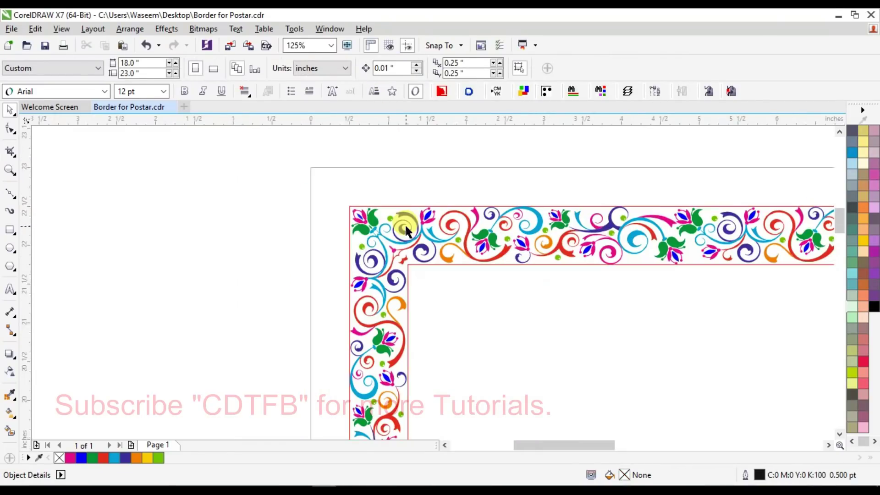
pyautogui.scroll(-4, 477, 248)
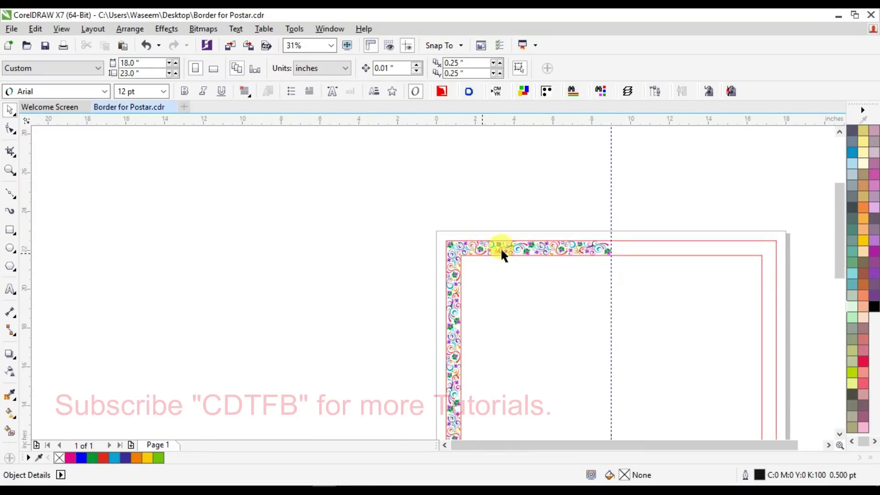
pyautogui.scroll(5, 601, 243)
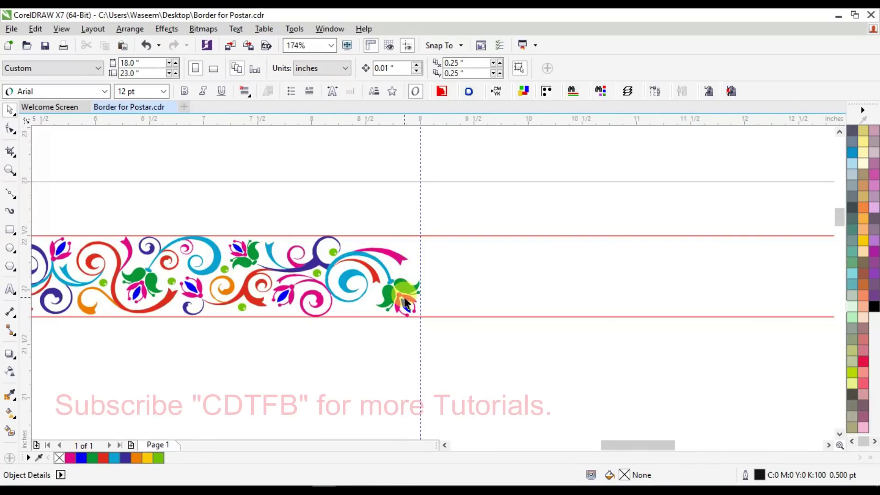
pyautogui.scroll(-5, 425, 284)
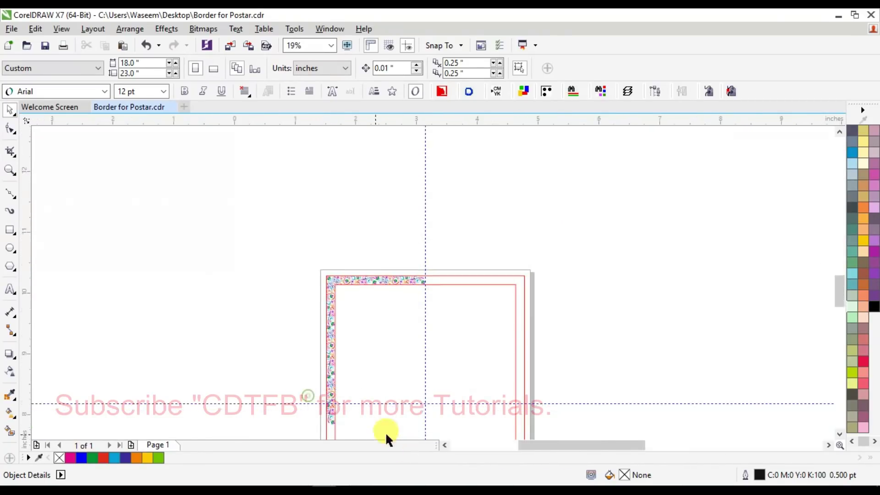
pyautogui.scroll(3, 293, 218)
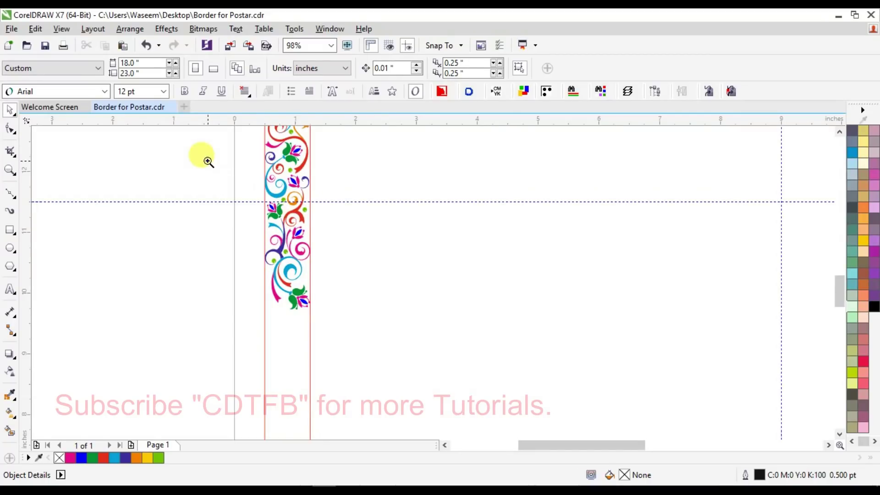
pyautogui.scroll(2, 210, 165)
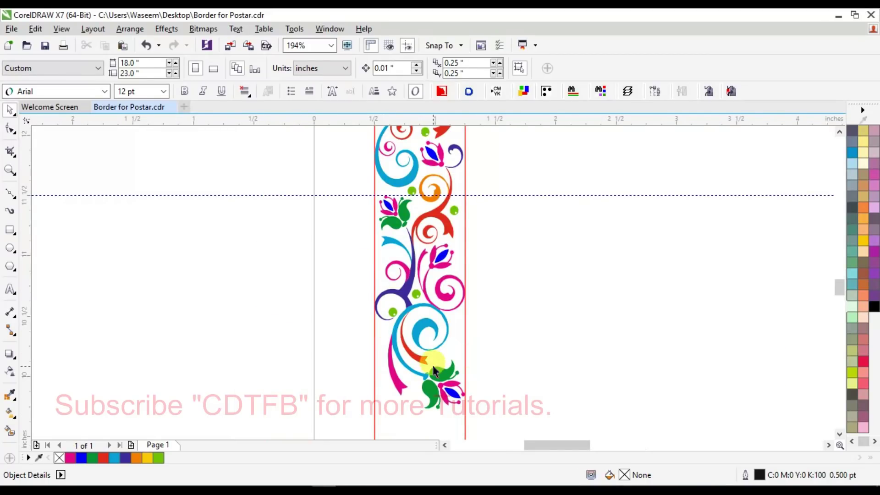
pyautogui.click(10, 229)
pyautogui.moveTo(258, 194)
pyautogui.mouseDown()
pyautogui.moveTo(365, 236)
pyautogui.moveTo(543, 447)
pyautogui.mouseUp()
pyautogui.keyDown('shift'); pyautogui.click(414, 155); pyautogui.keyUp('shift')
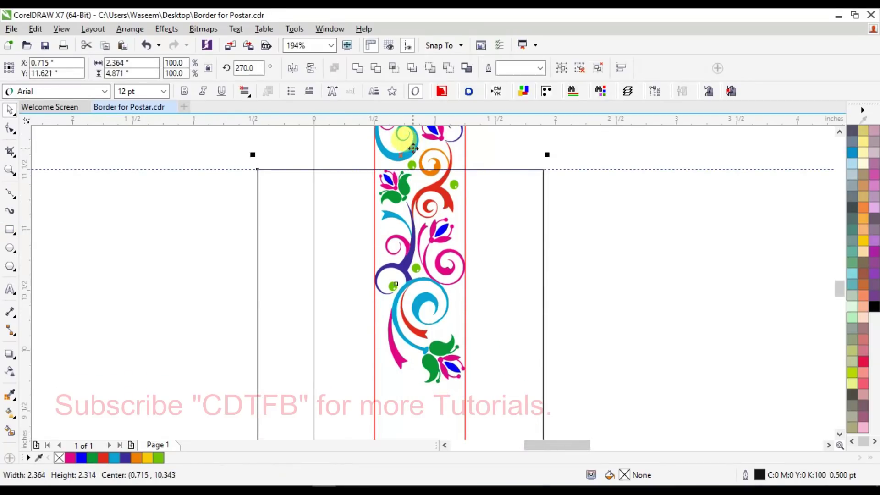
pyautogui.click(379, 72)
pyautogui.click(297, 272)
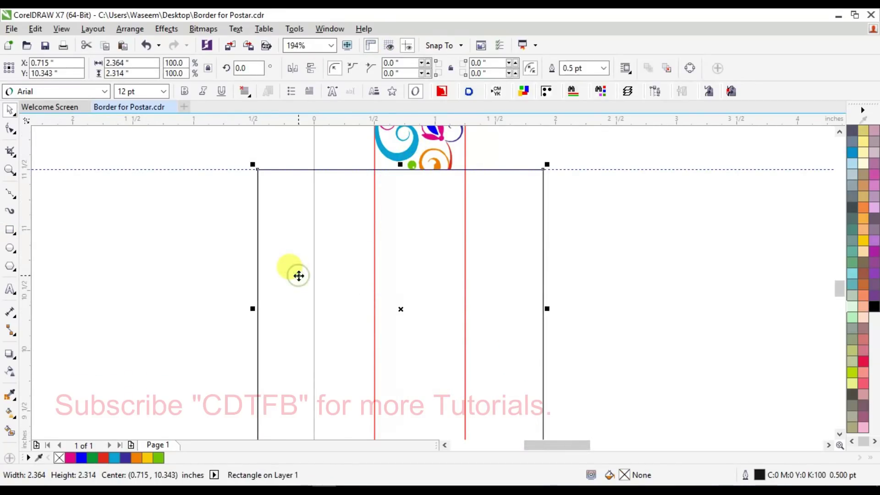
pyautogui.press('Delete')
# - Group the five floral strips in the page's upper-left quarter into one object
pyautogui.scroll(-3, 418, 219)
pyautogui.scroll(-3, 443, 221)
pyautogui.scroll(4, 441, 235)
pyautogui.scroll(-4, 442, 234)
pyautogui.moveTo(276, 190); pyautogui.dragTo(472, 398)
pyautogui.rightClick(379, 242)
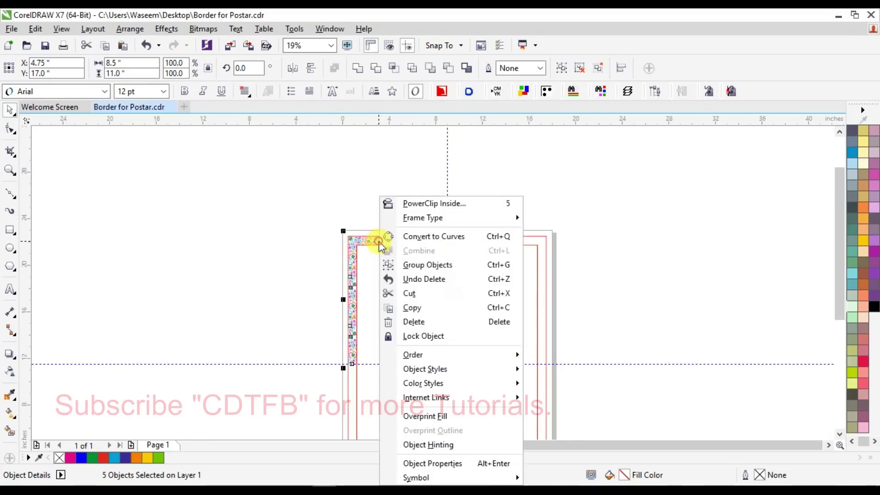
pyautogui.click(439, 267)
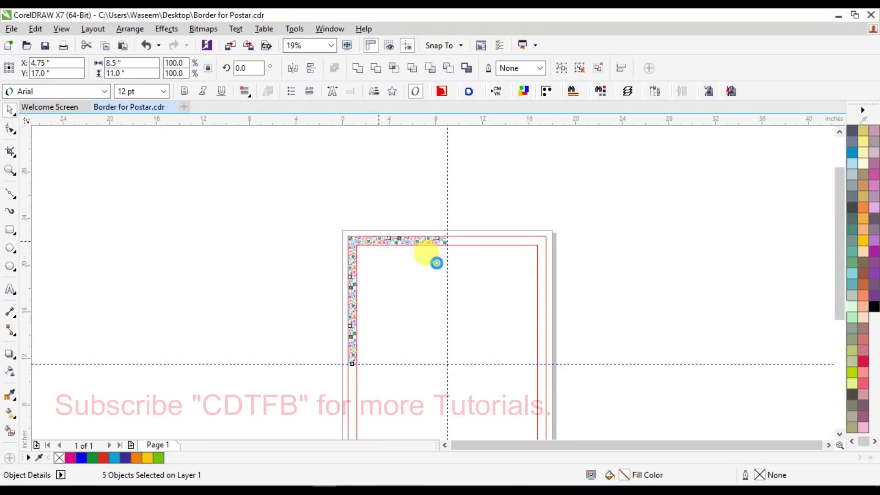
# - Mirror a copy of the grouped floral strips across the vertical guideline to the page's right half and group both halves
pyautogui.moveTo(343, 299); pyautogui.dragTo(527, 303)
pyautogui.keyDown('shift'); pyautogui.click(418, 242); pyautogui.keyUp('shift')
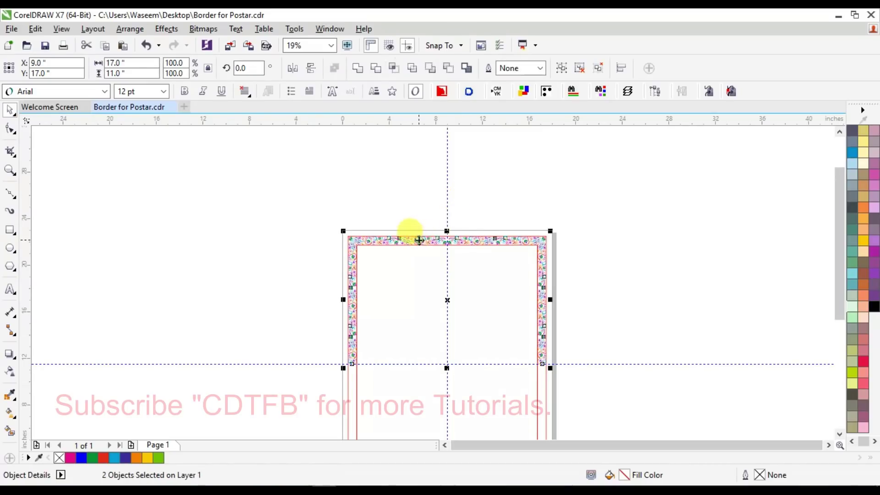
pyautogui.press('Delete')
pyautogui.hotkey('ctrl', 'z')
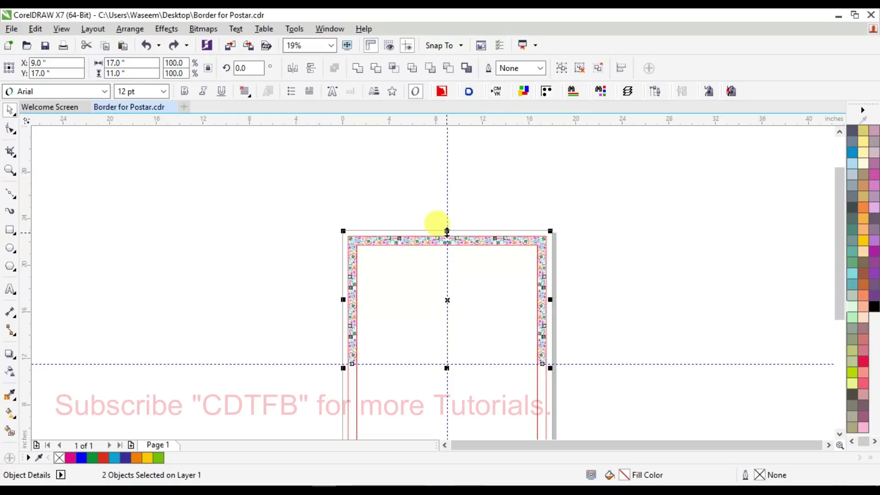
pyautogui.rightClick(475, 237)
pyautogui.click(533, 265)
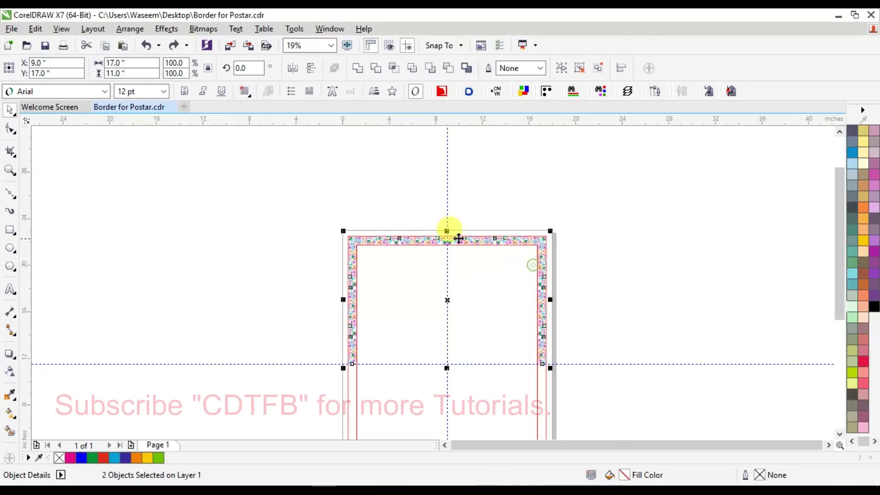
# - Mirror a copy of the grouped floral strips across the horizontal guideline to the page's lower half and group both halves
pyautogui.moveTo(446, 230); pyautogui.dragTo(466, 411)
pyautogui.keyDown('shift'); pyautogui.click(539, 243); pyautogui.keyUp('shift')
pyautogui.hotkey('ctrl', 'g')
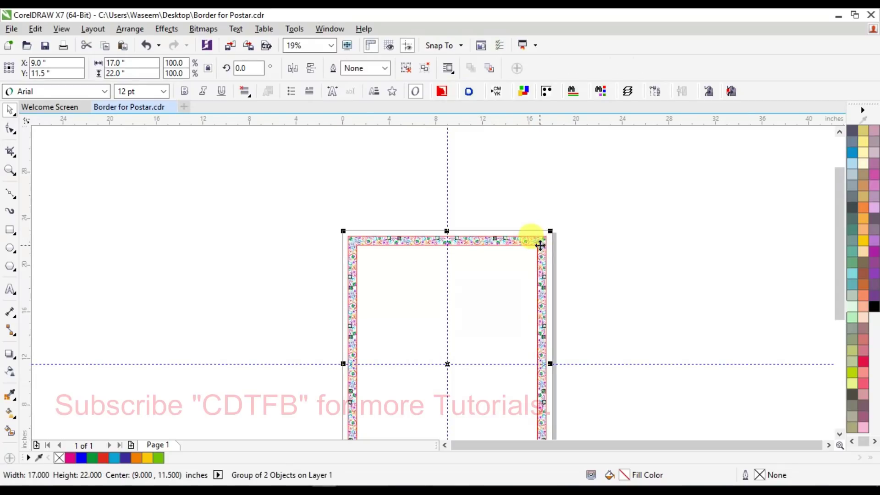
# - Ungroup the two inset rectangles around the floral border and delete the outer one
pyautogui.hotkey('shift', 'F4')
pyautogui.click(671, 179)
pyautogui.click(477, 173)
pyautogui.moveTo(477, 173); pyautogui.dragTo(680, 198)
pyautogui.press('p')
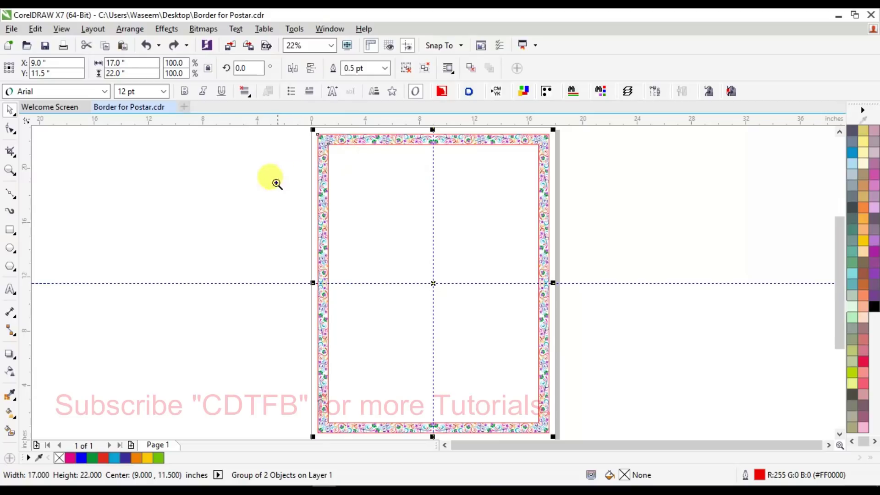
pyautogui.scroll(5, 380, 156)
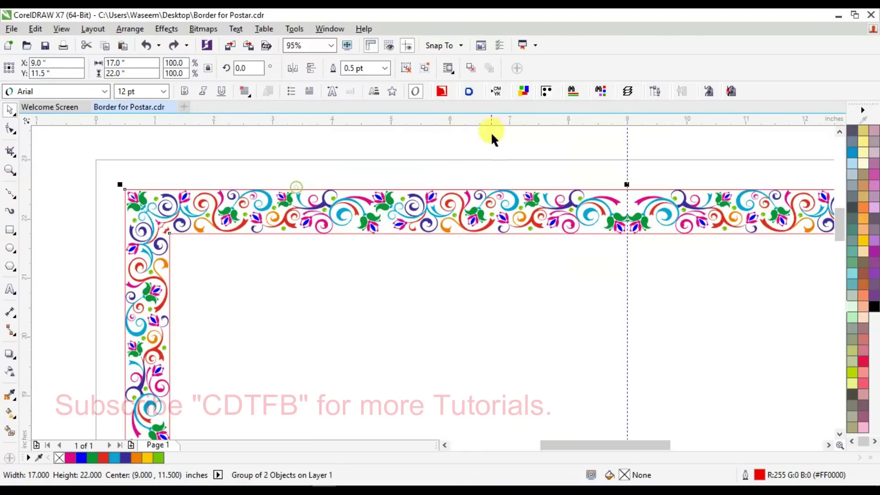
pyautogui.keyDown('ctrl'); pyautogui.click(151, 189); pyautogui.keyUp('ctrl')
pyautogui.press('Delete')
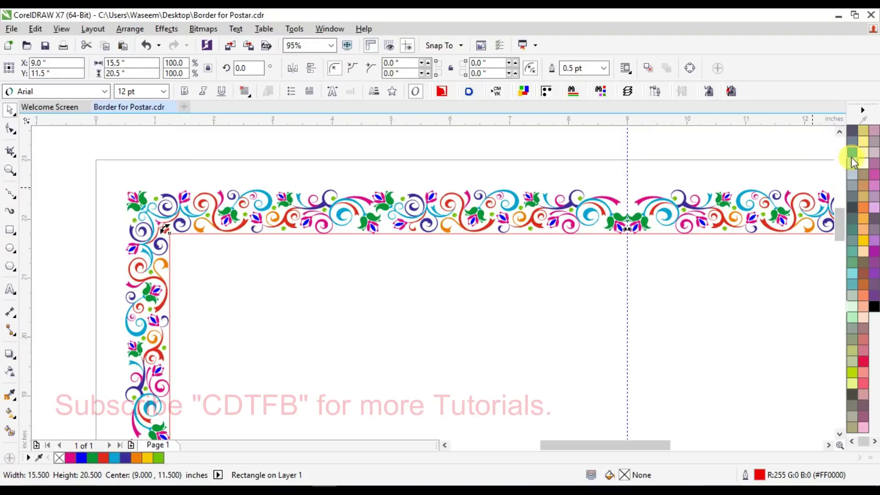
# - Apply a one-step inside contour with a 0.032 inch offset to the remaining inset rectangle
pyautogui.hotkey('ctrl', 'F9')
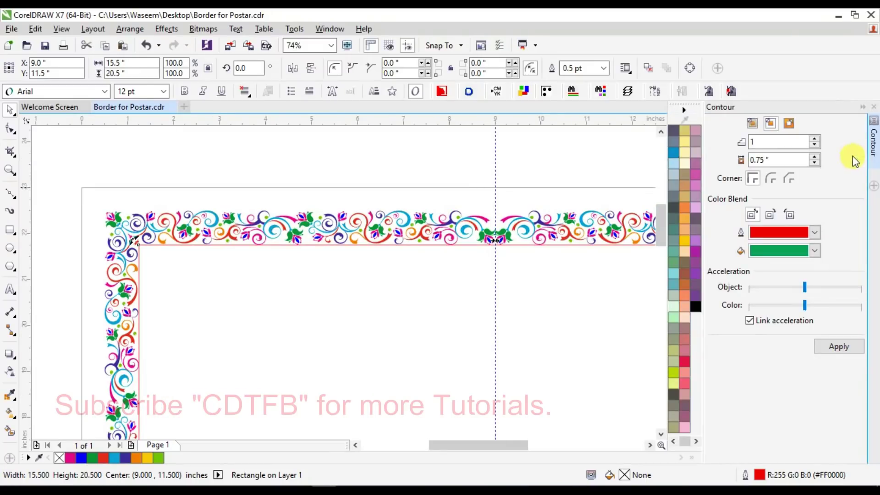
pyautogui.tripleClick(776, 159)
pyautogui.write('0.032')
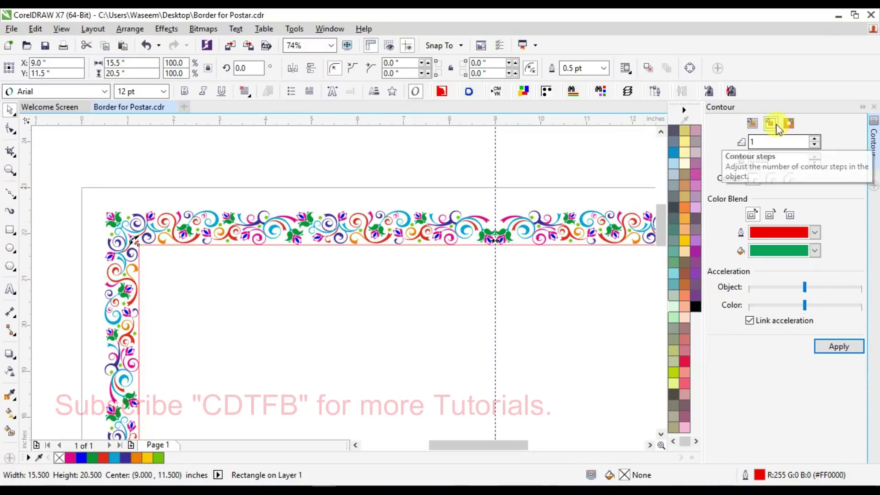
pyautogui.click(823, 346)
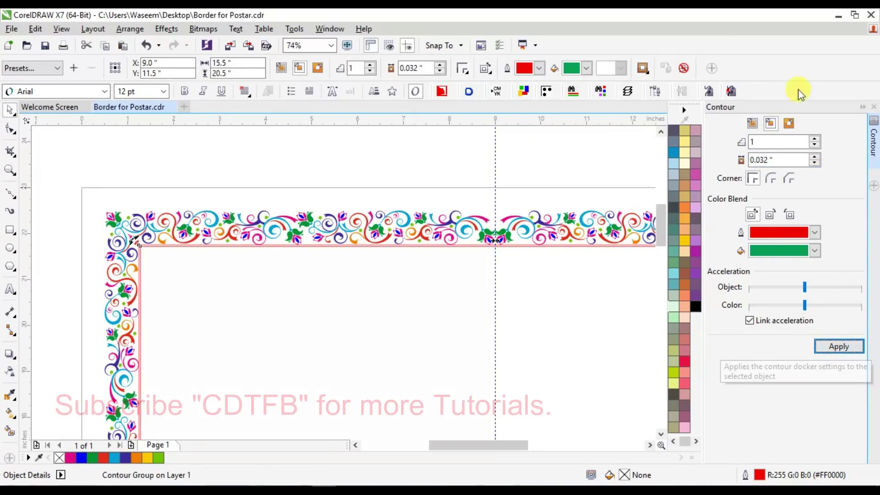
# - Increase the rectangle's contour offset to 0.064 inch and finally to 0.08 inch, and close the contour settings
pyautogui.tripleClick(776, 159)
pyautogui.write('0.064')
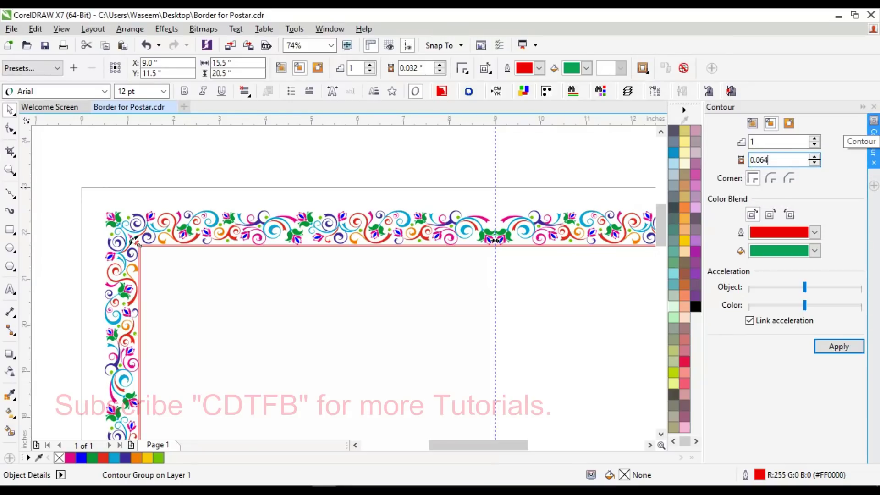
pyautogui.press('Return')
pyautogui.click(755, 156)
pyautogui.moveTo(756, 159); pyautogui.dragTo(782, 159)
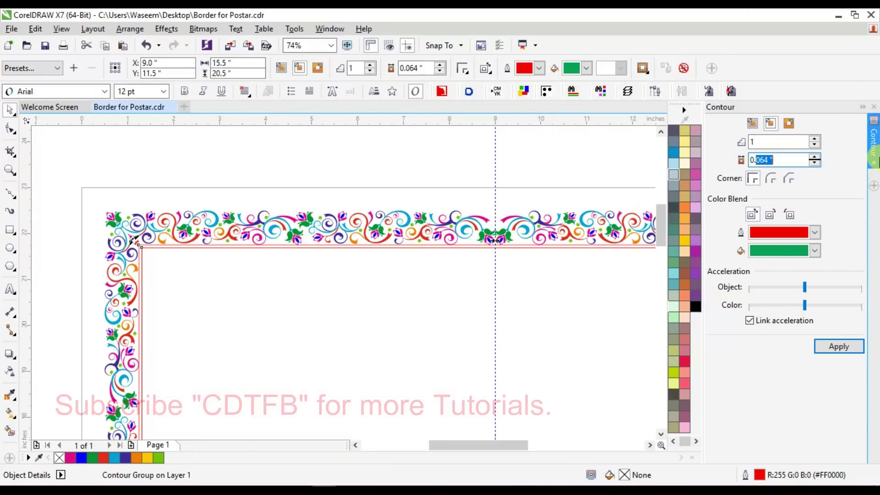
pyautogui.write('0.08')
pyautogui.press('Return')
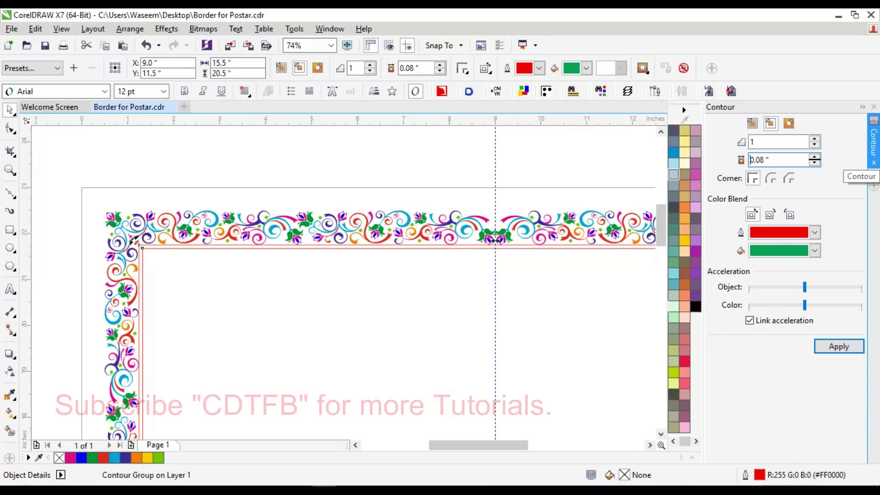
pyautogui.click(874, 107)
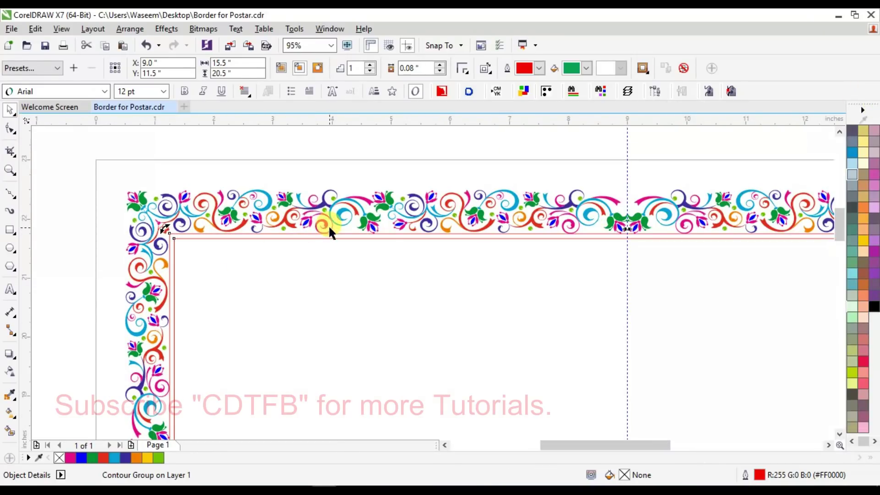
# - Try to group the contoured rectangles and delete the outer line, and restore the contour
pyautogui.rightClick(334, 236)
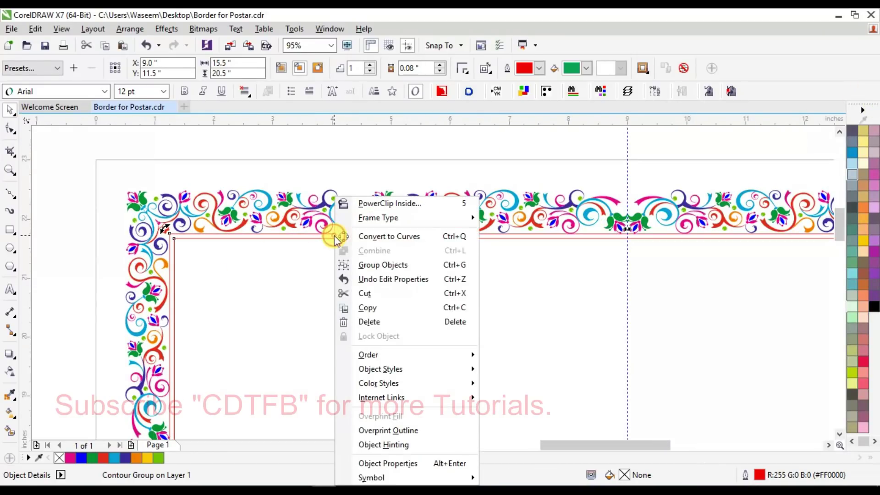
pyautogui.click(390, 268)
pyautogui.click(286, 174)
pyautogui.keyDown('ctrl'); pyautogui.click(194, 237); pyautogui.keyUp('ctrl')
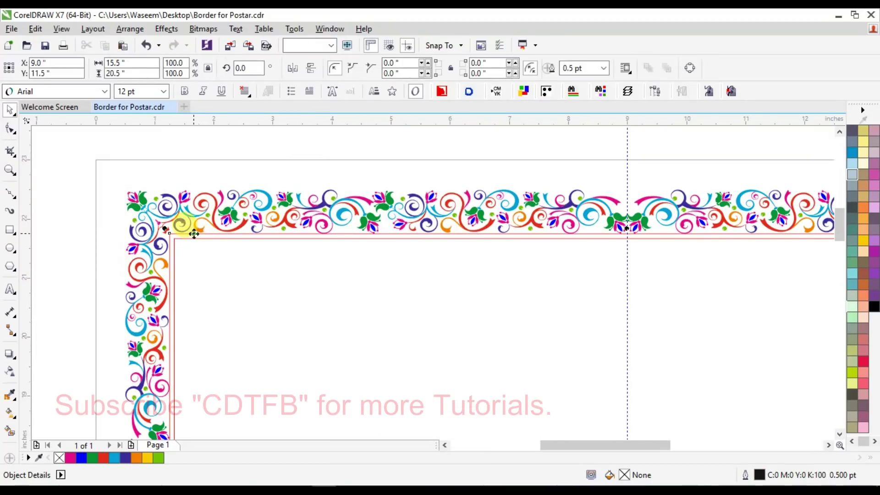
pyautogui.click(219, 256)
pyautogui.click(187, 237)
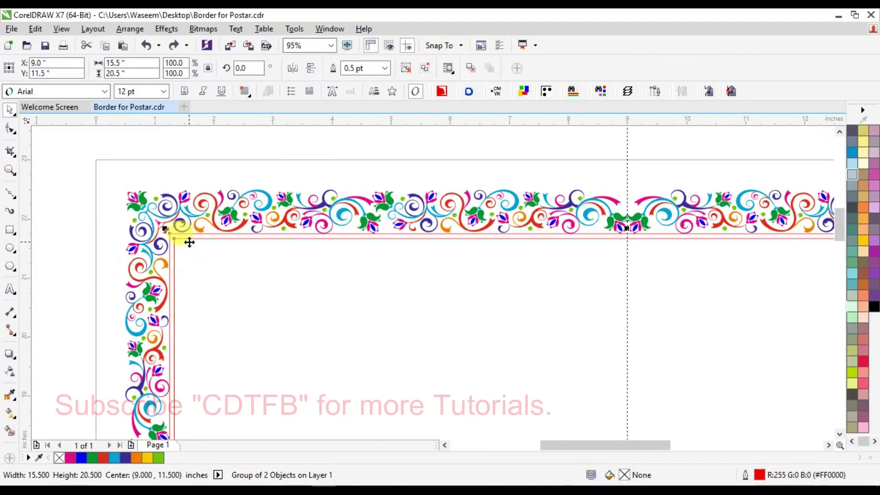
pyautogui.keyDown('ctrl'); pyautogui.click(190, 236); pyautogui.keyUp('ctrl')
pyautogui.press('Delete')
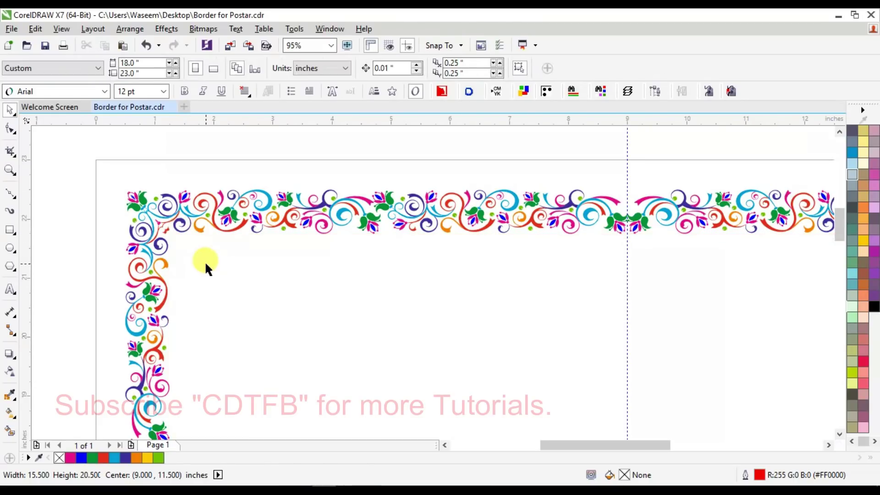
pyautogui.click(202, 242)
pyautogui.keyDown('ctrl'); pyautogui.click(197, 248); pyautogui.keyUp('ctrl')
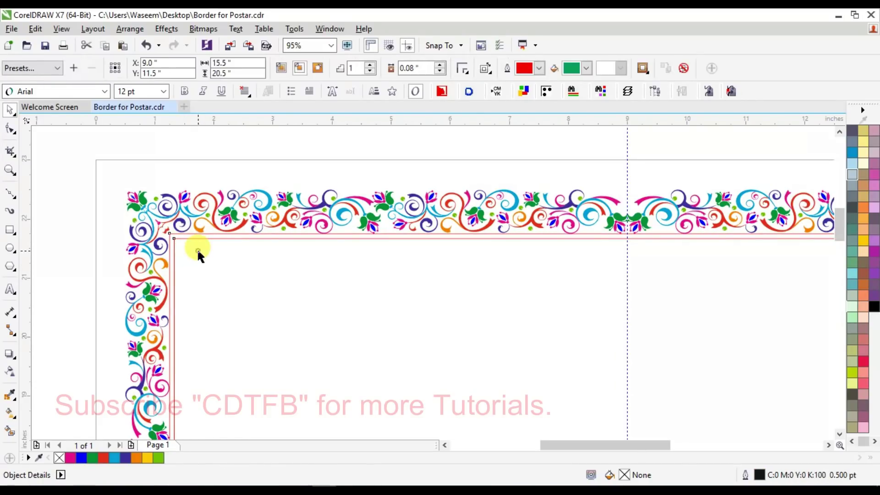
# - Break the contour group apart and delete its outer rectangle next to the floral border
pyautogui.rightClick(198, 251)
pyautogui.click(239, 272)
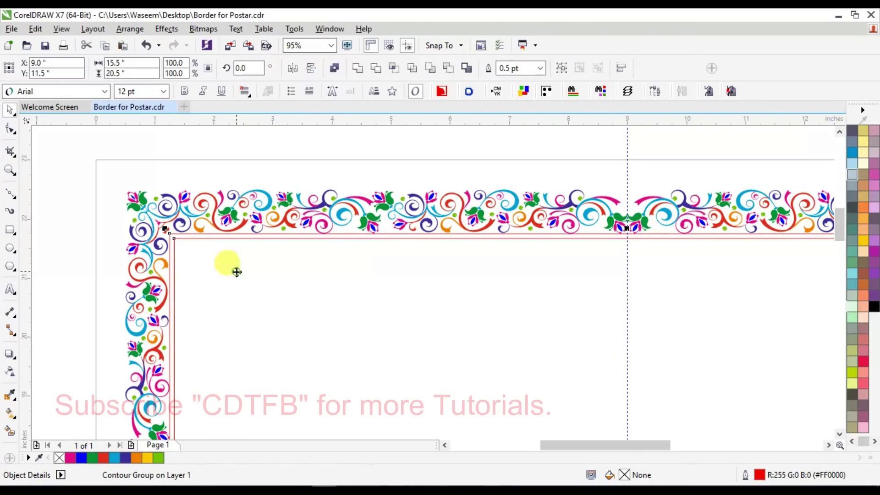
pyautogui.click(273, 158)
pyautogui.click(193, 234)
pyautogui.press('Delete')
# - Set the remaining red inner rectangle's outline width to 2 pt and finally to 4 pt
pyautogui.click(199, 238)
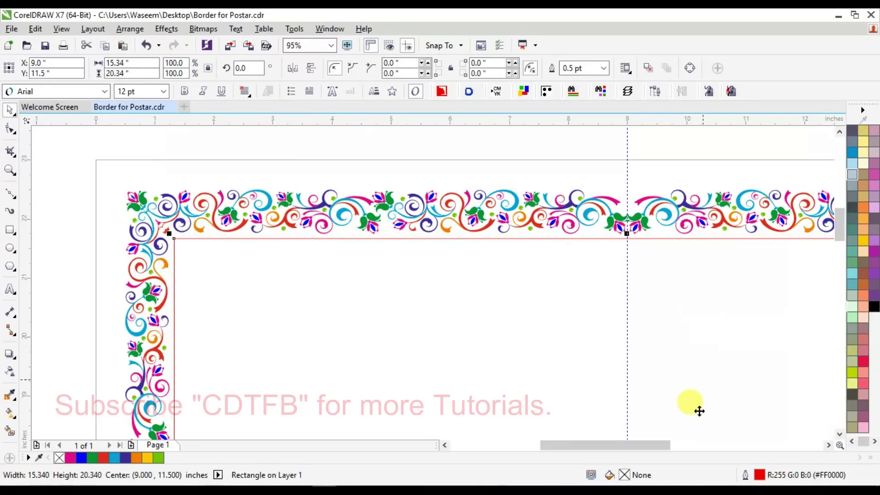
pyautogui.doubleClick(745, 475)
pyautogui.doubleClick(343, 170)
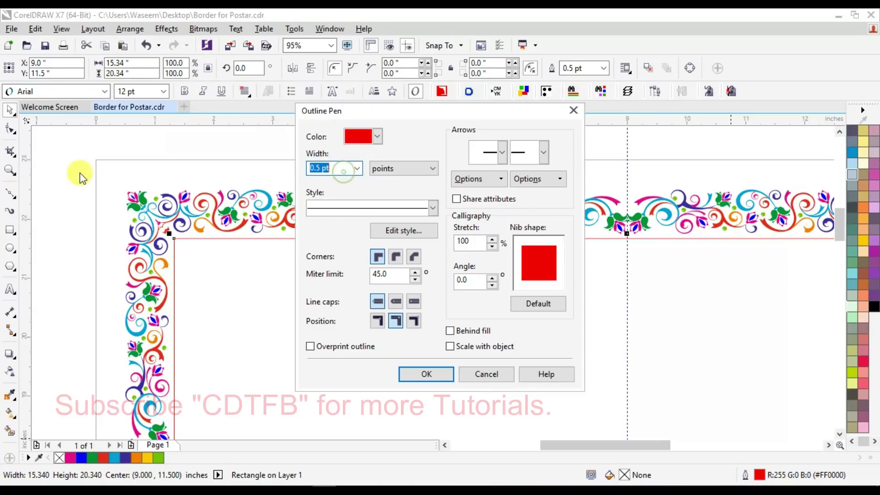
pyautogui.write('2')
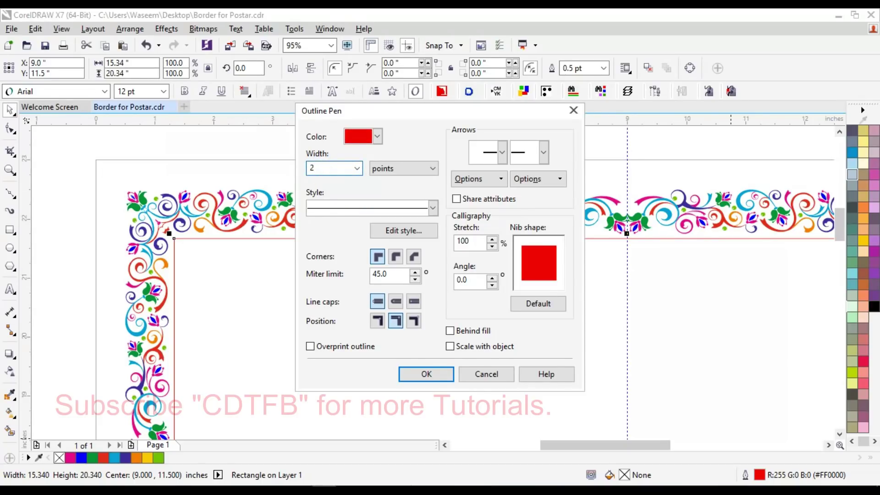
pyautogui.press('Return')
pyautogui.press('F12')
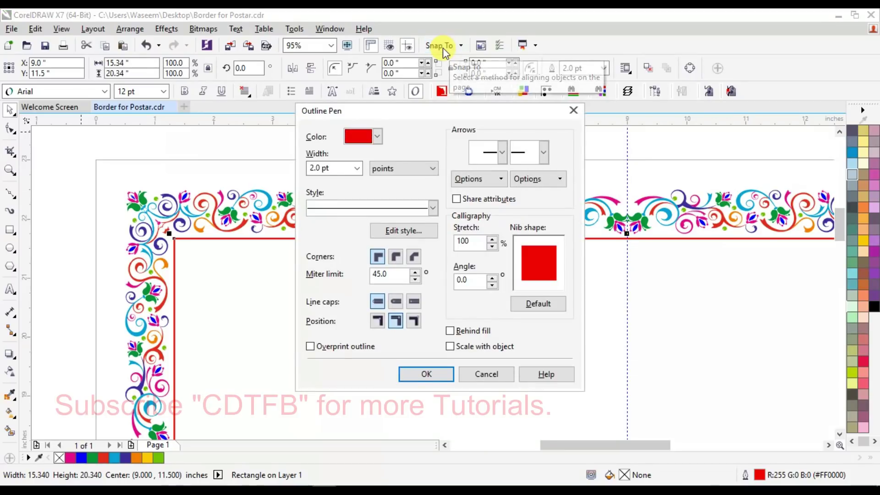
pyautogui.write('4')
pyautogui.press('Return')
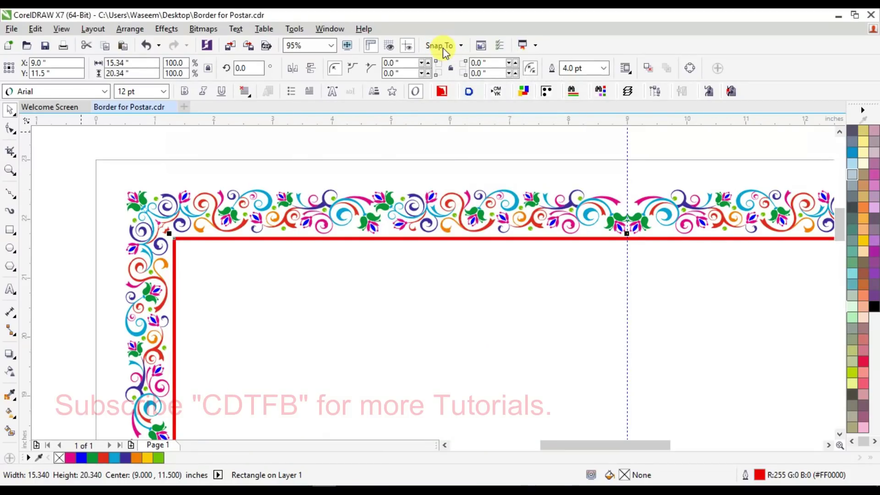
# - Delete the vertical and horizontal guidelines crossing the page centre
pyautogui.press('F4')
pyautogui.press('F2')
pyautogui.moveTo(284, 215); pyautogui.dragTo(676, 111)
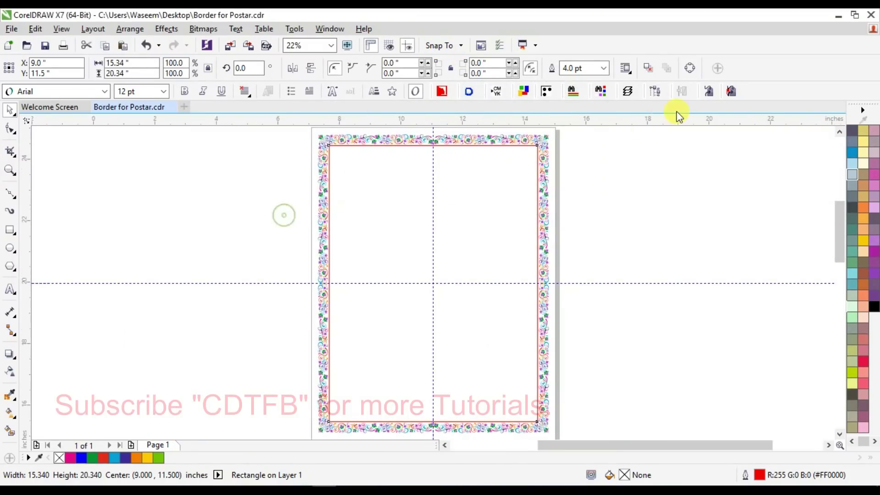
pyautogui.press('F2')
pyautogui.click(370, 143)
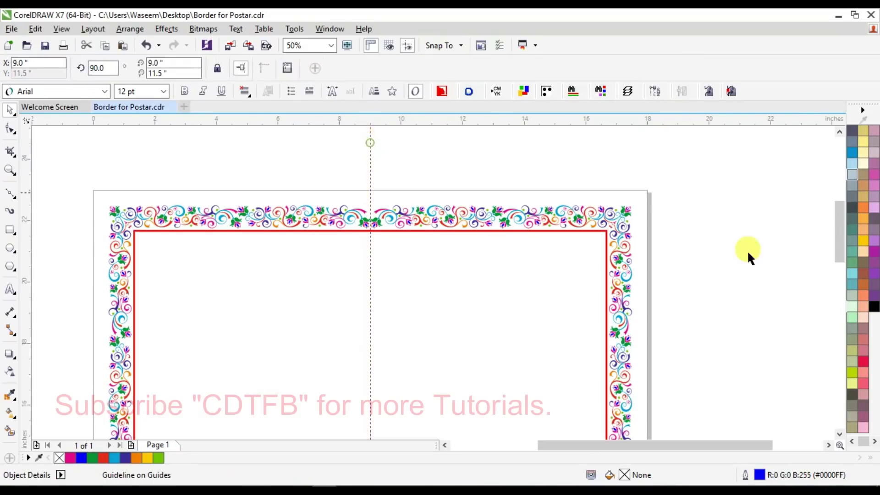
pyautogui.press('Delete')
pyautogui.press('F4')
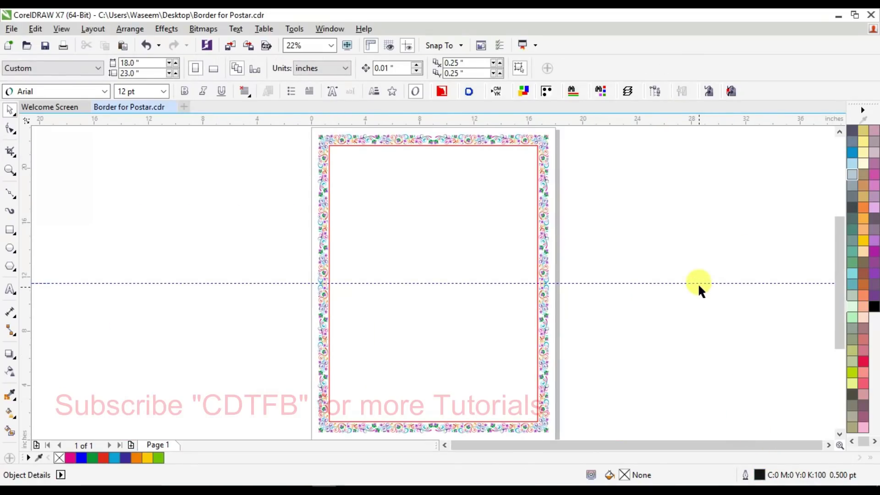
pyautogui.click(700, 281)
pyautogui.press('Delete')
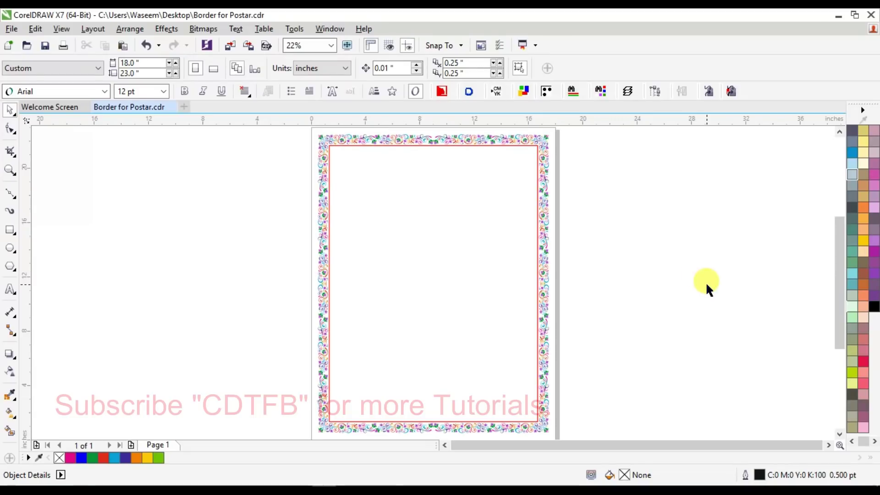
# - Preview the finished poster border full screen and save the document
pyautogui.press('F9')
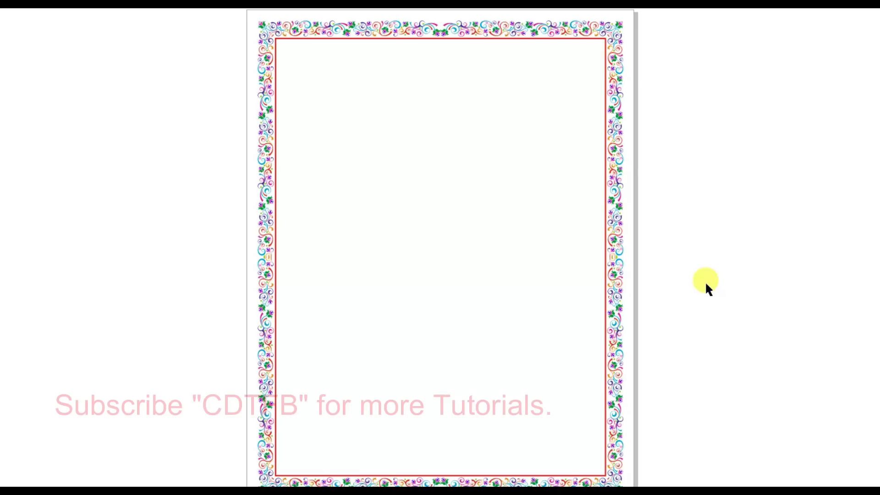
pyautogui.press('Escape')
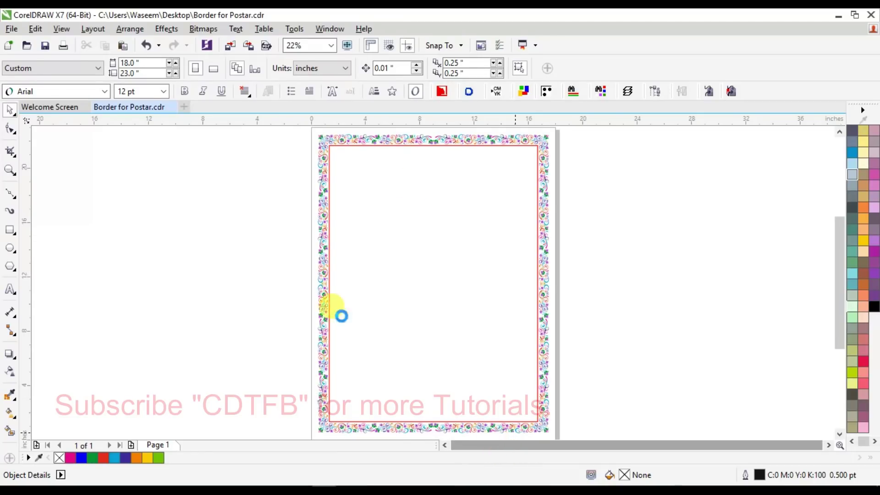
pyautogui.hotkey('ctrl', 's')
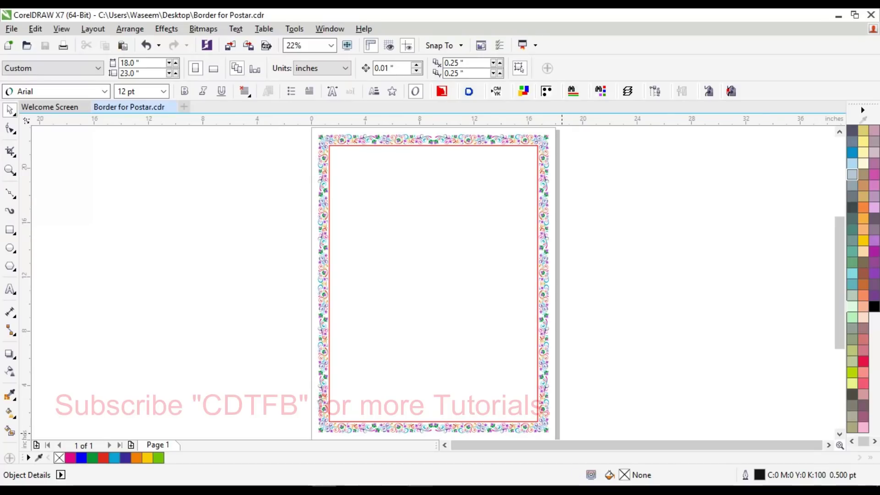